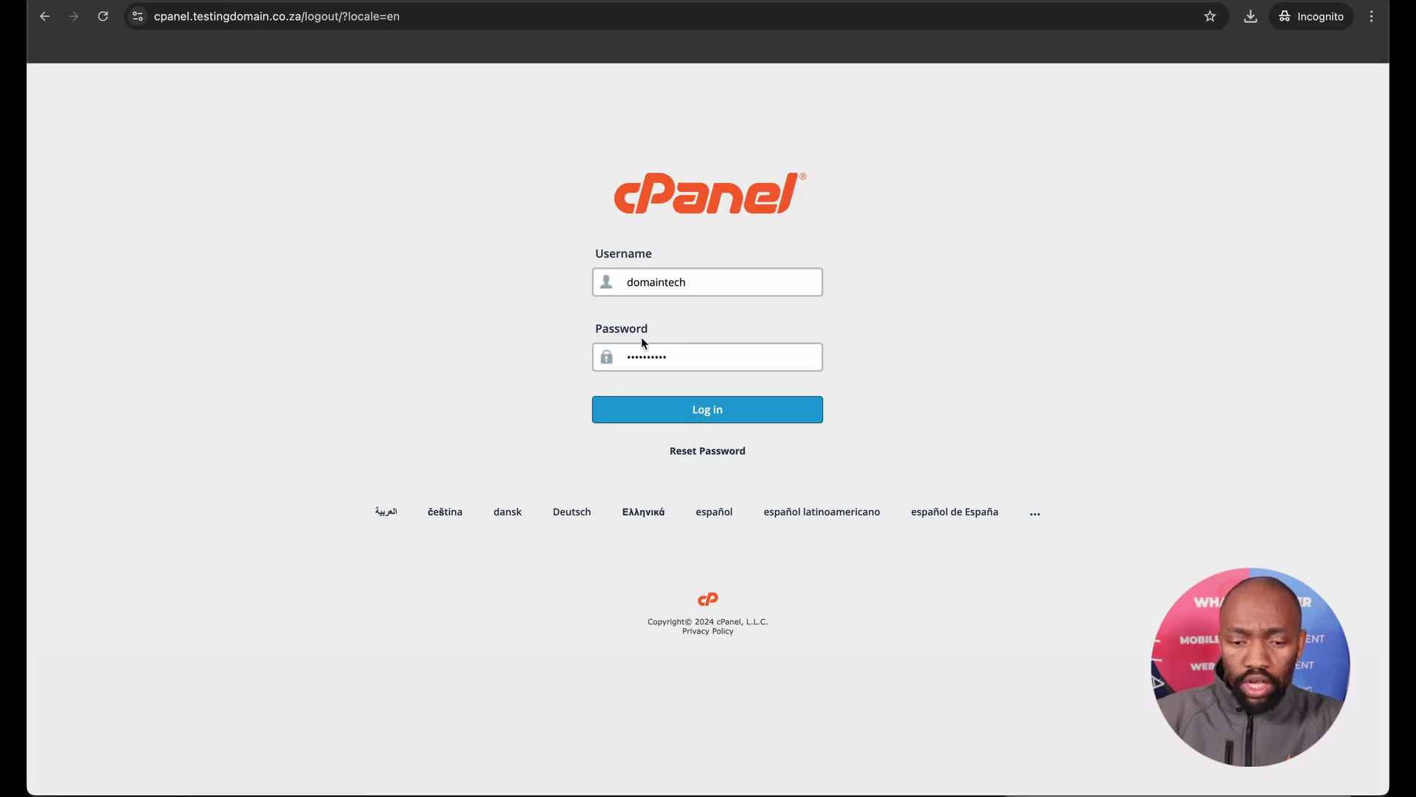
Sign in to the hosting account and open Softaculous Apps Installer from cPanel's Software section.
{"action": "left_click", "coordinate": [687, 412]}
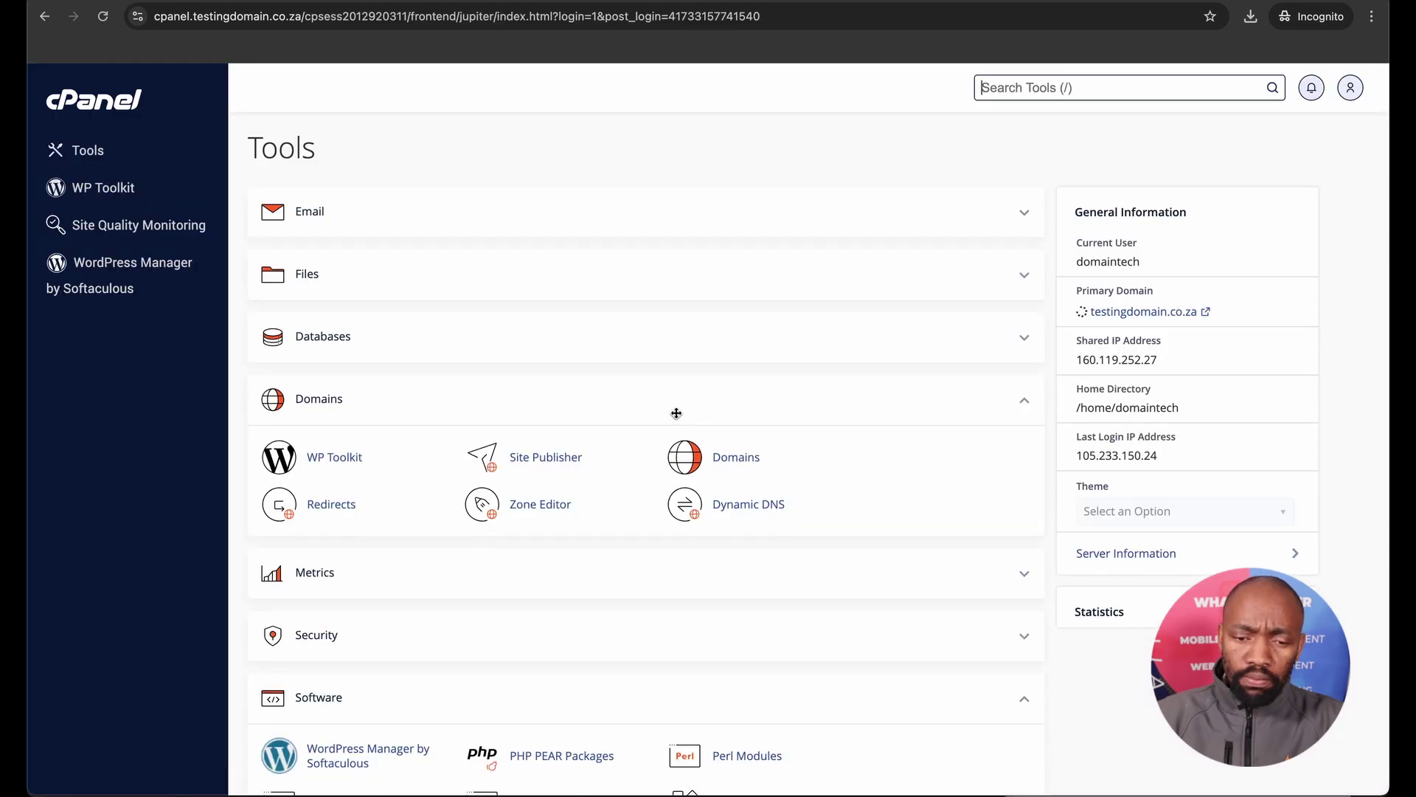
{"action": "scroll", "coordinate": [633, 473], "scroll_direction": "down", "scroll_amount": 5}
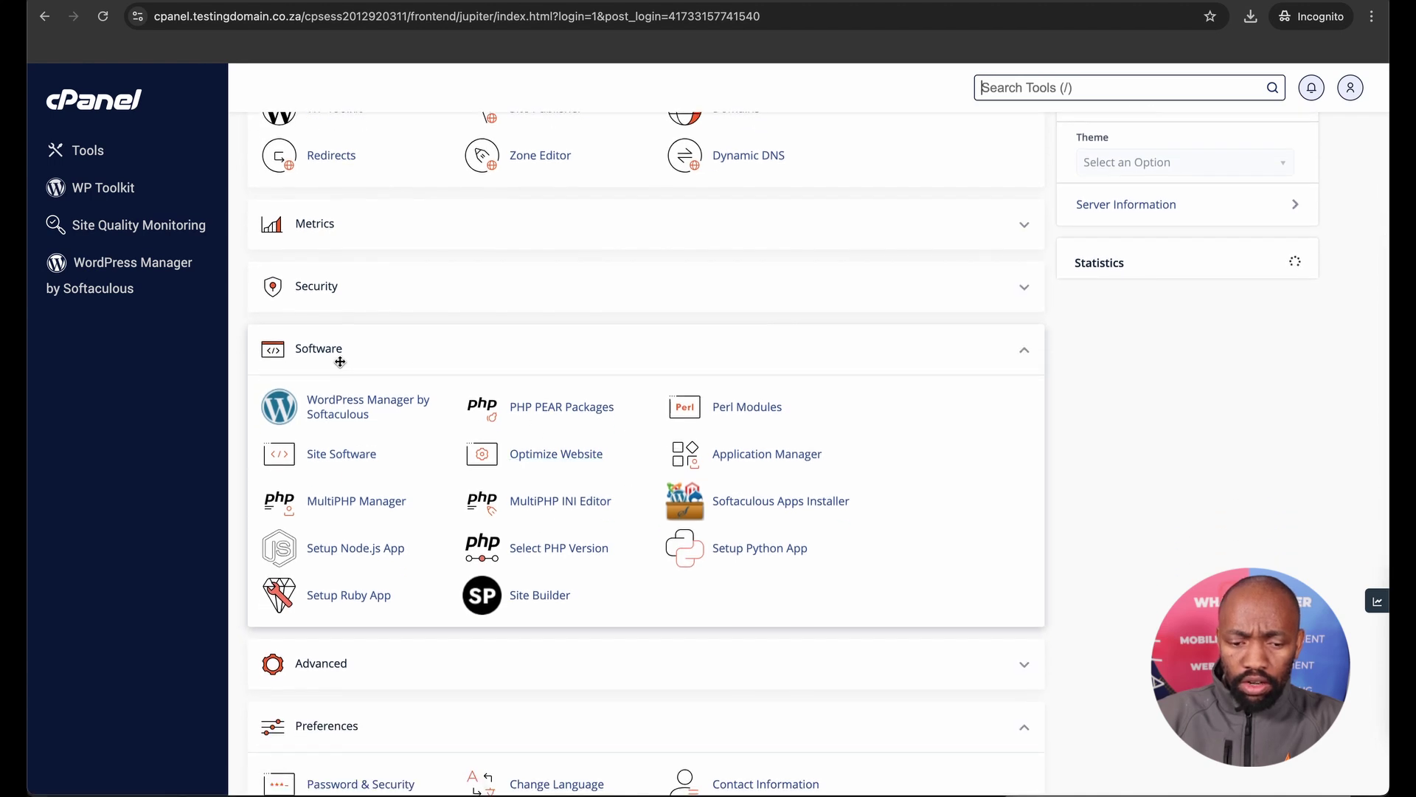
{"action": "left_click", "coordinate": [754, 509]}
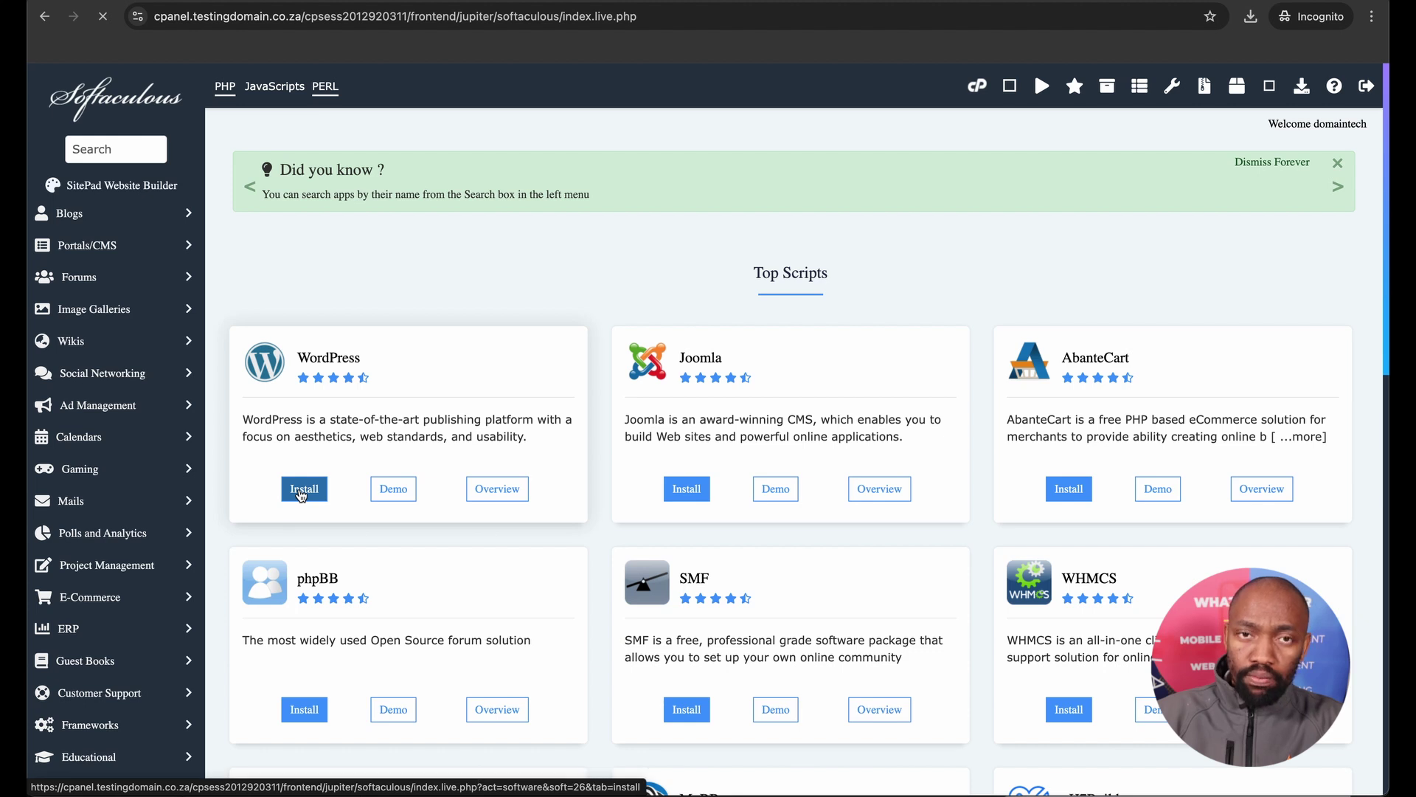
{"action": "left_click", "coordinate": [301, 490]}
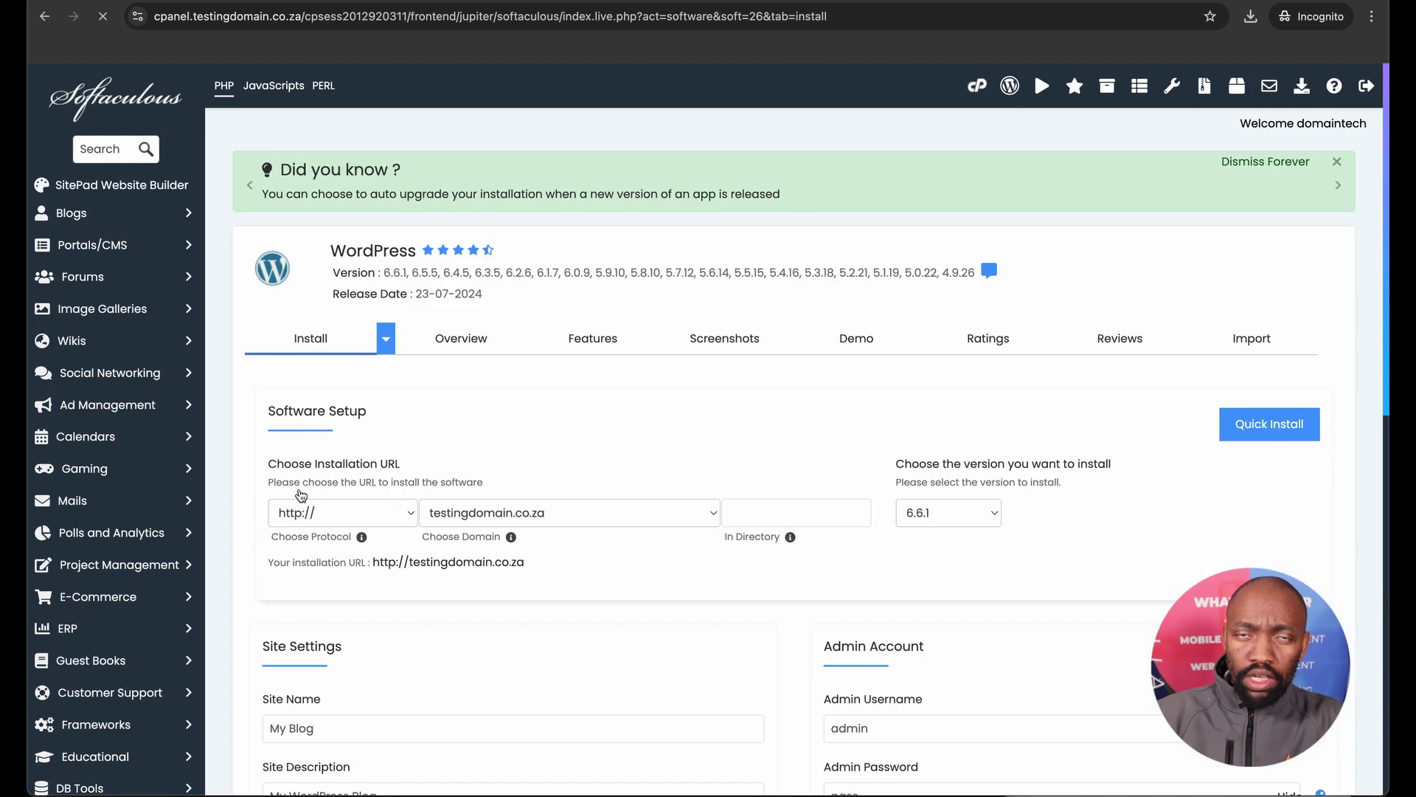
{"action": "left_click", "coordinate": [388, 520]}
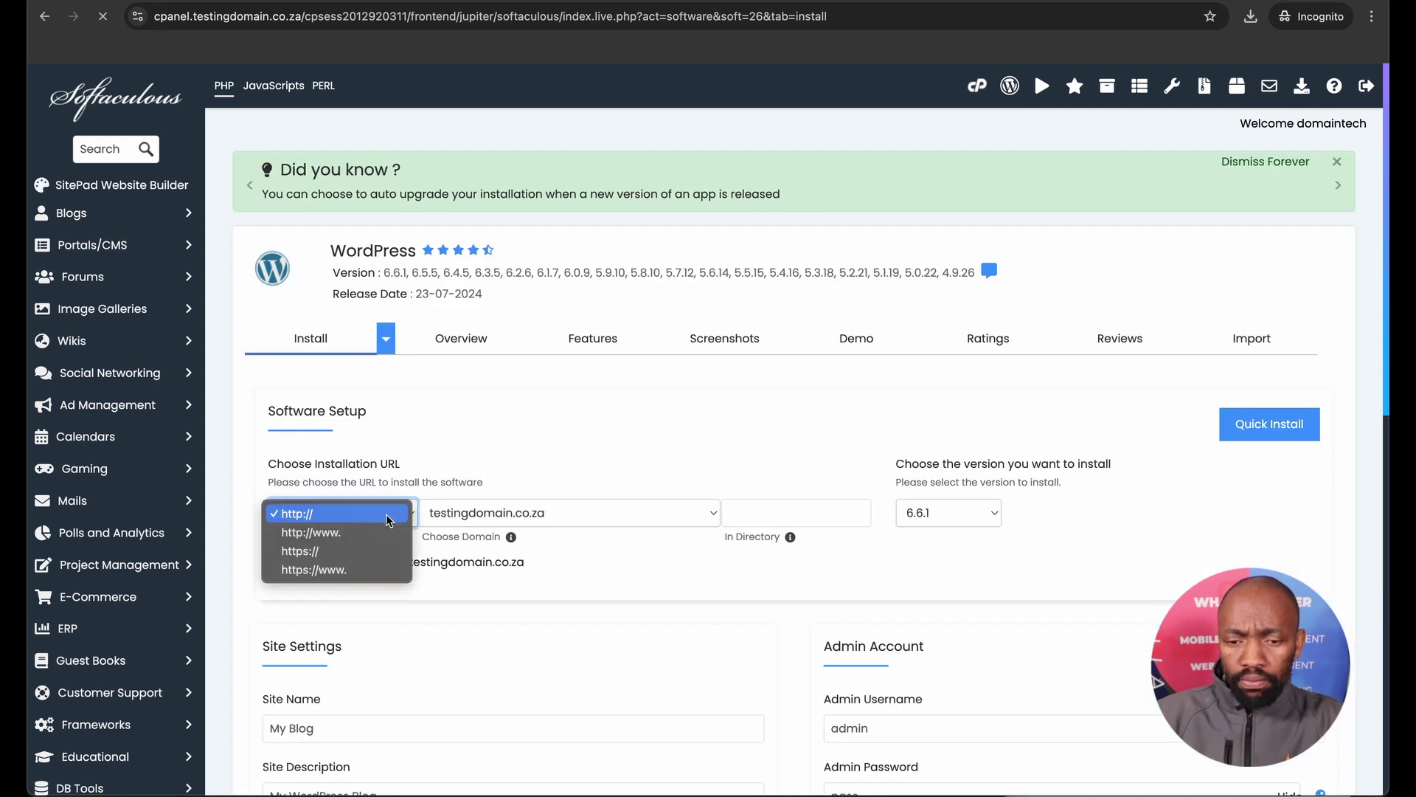
{"action": "left_click", "coordinate": [363, 552]}
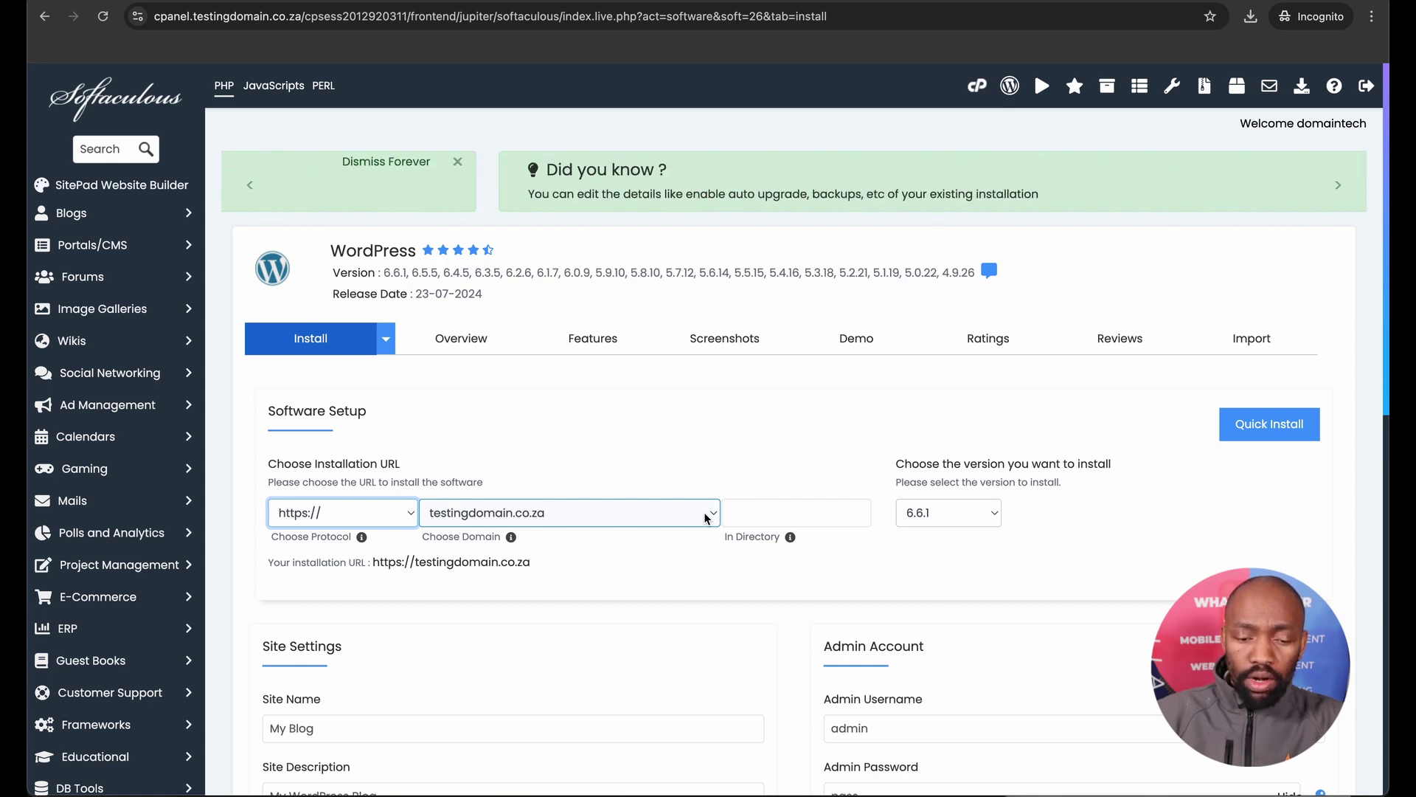
{"action": "left_click", "coordinate": [752, 509]}
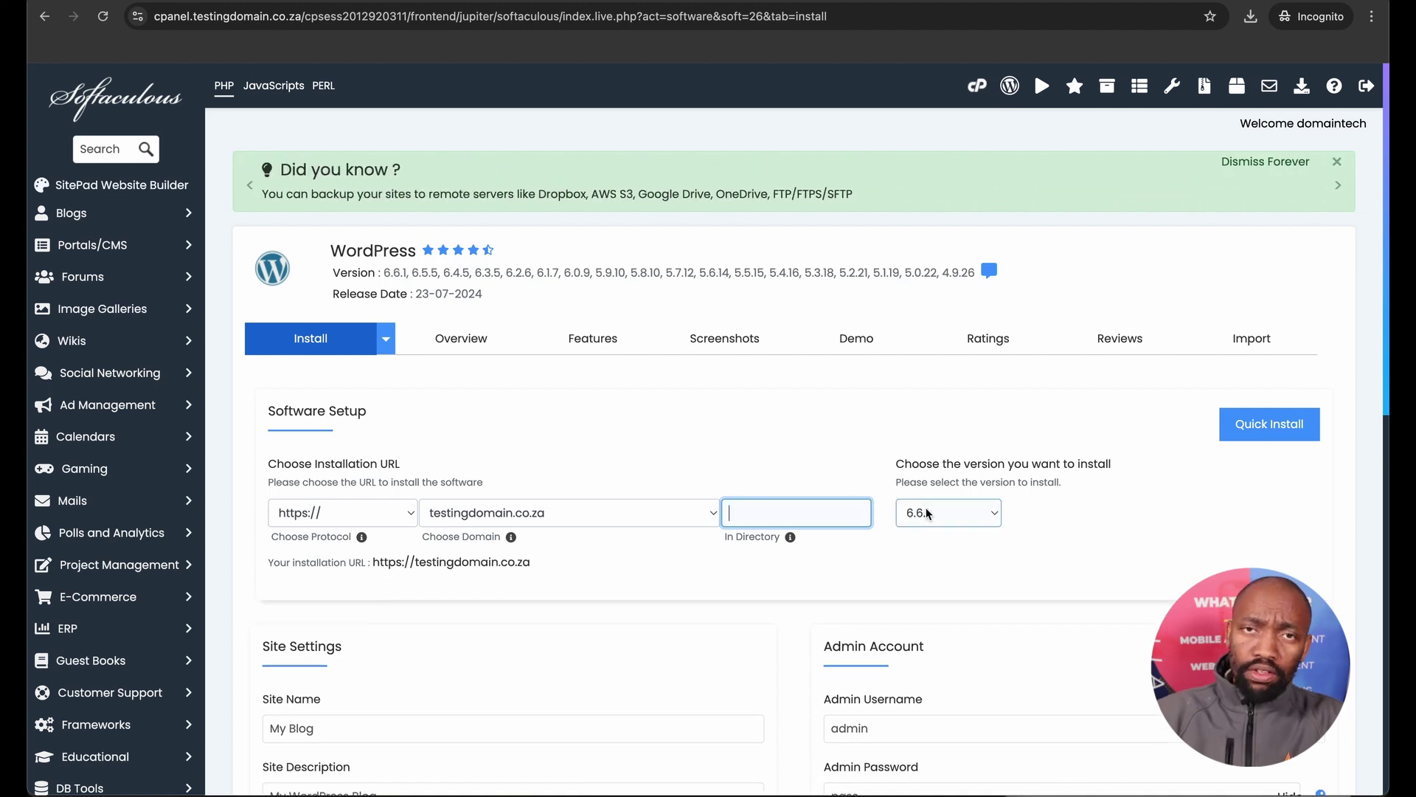
{"action": "left_click", "coordinate": [956, 514]}
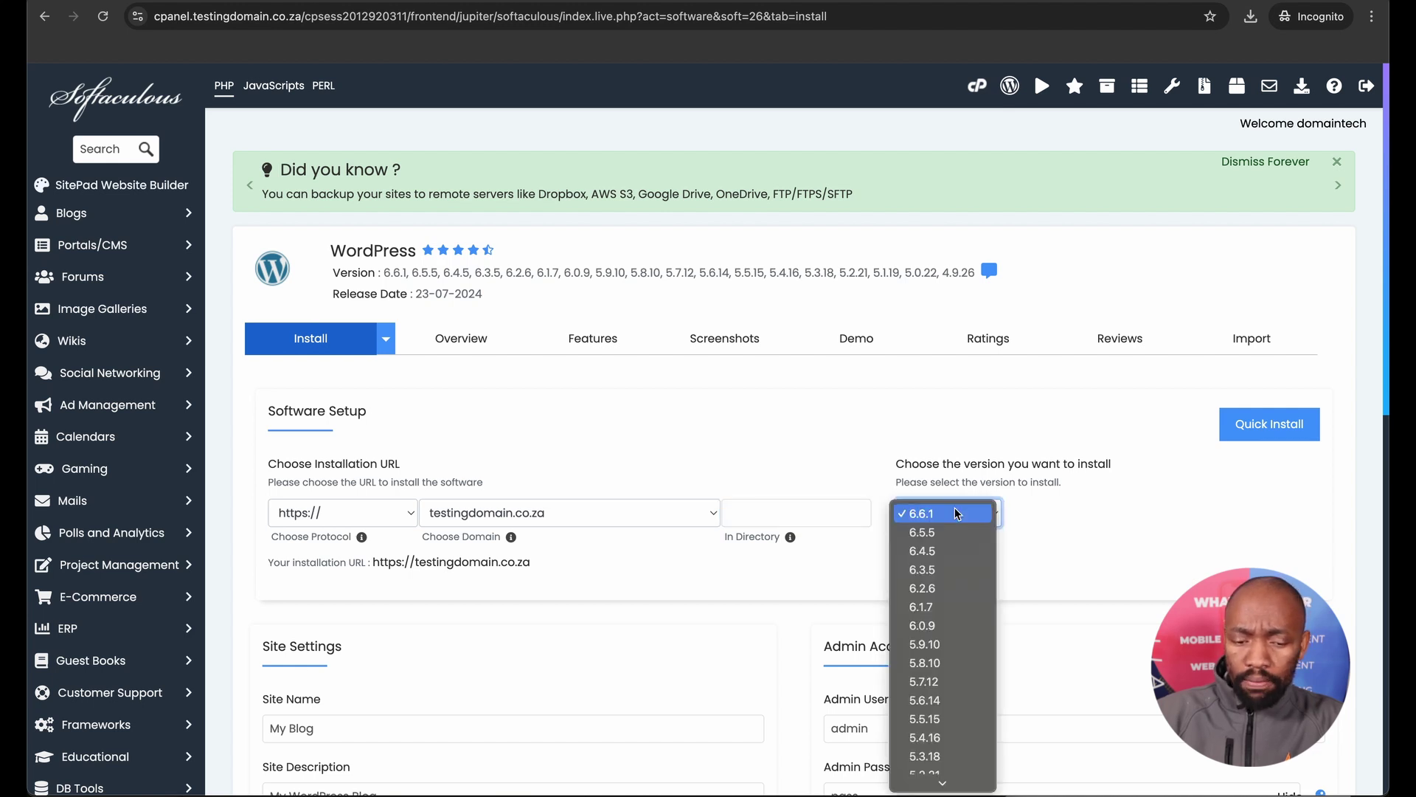
{"action": "left_click", "coordinate": [1053, 511]}
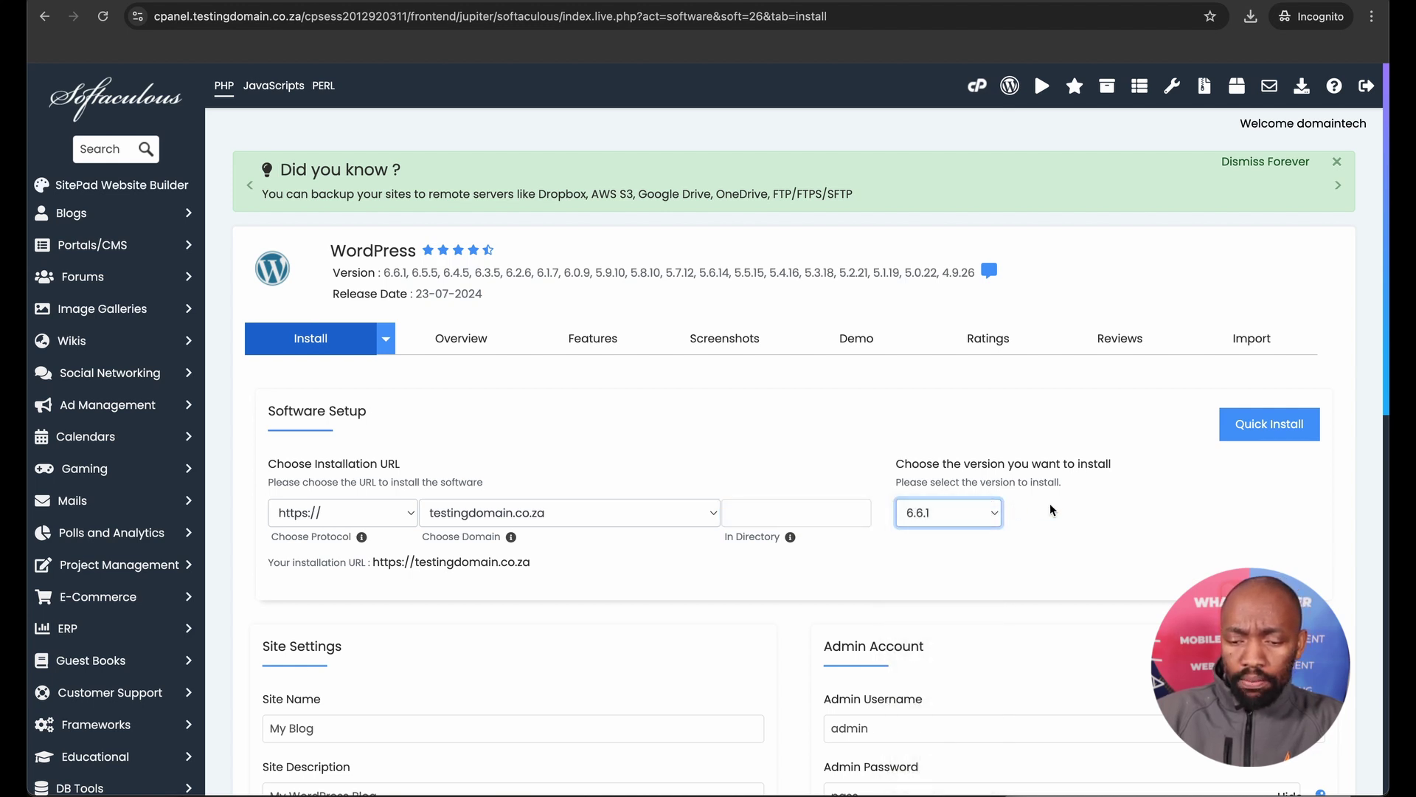
{"action": "left_click", "coordinate": [974, 518]}
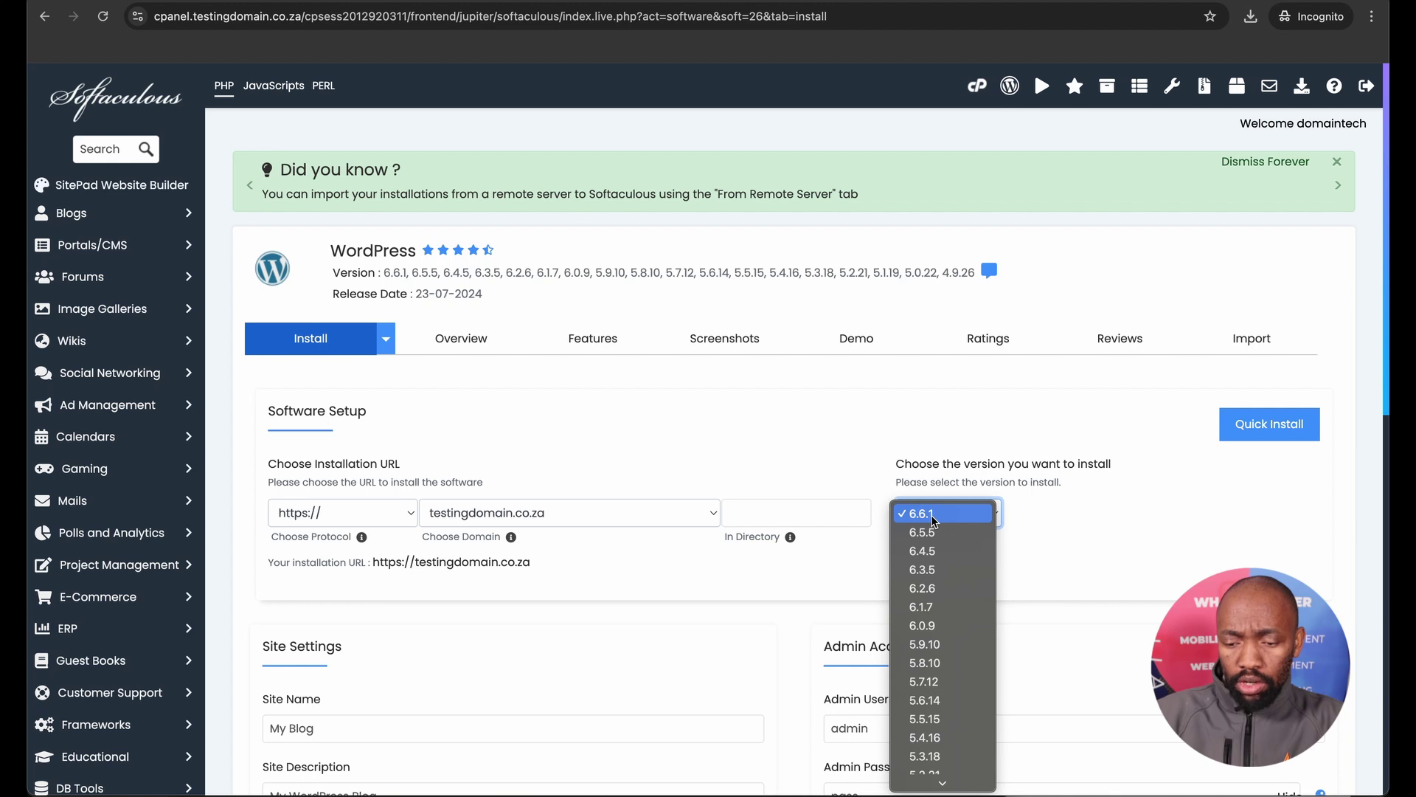
{"action": "left_click", "coordinate": [1029, 514]}
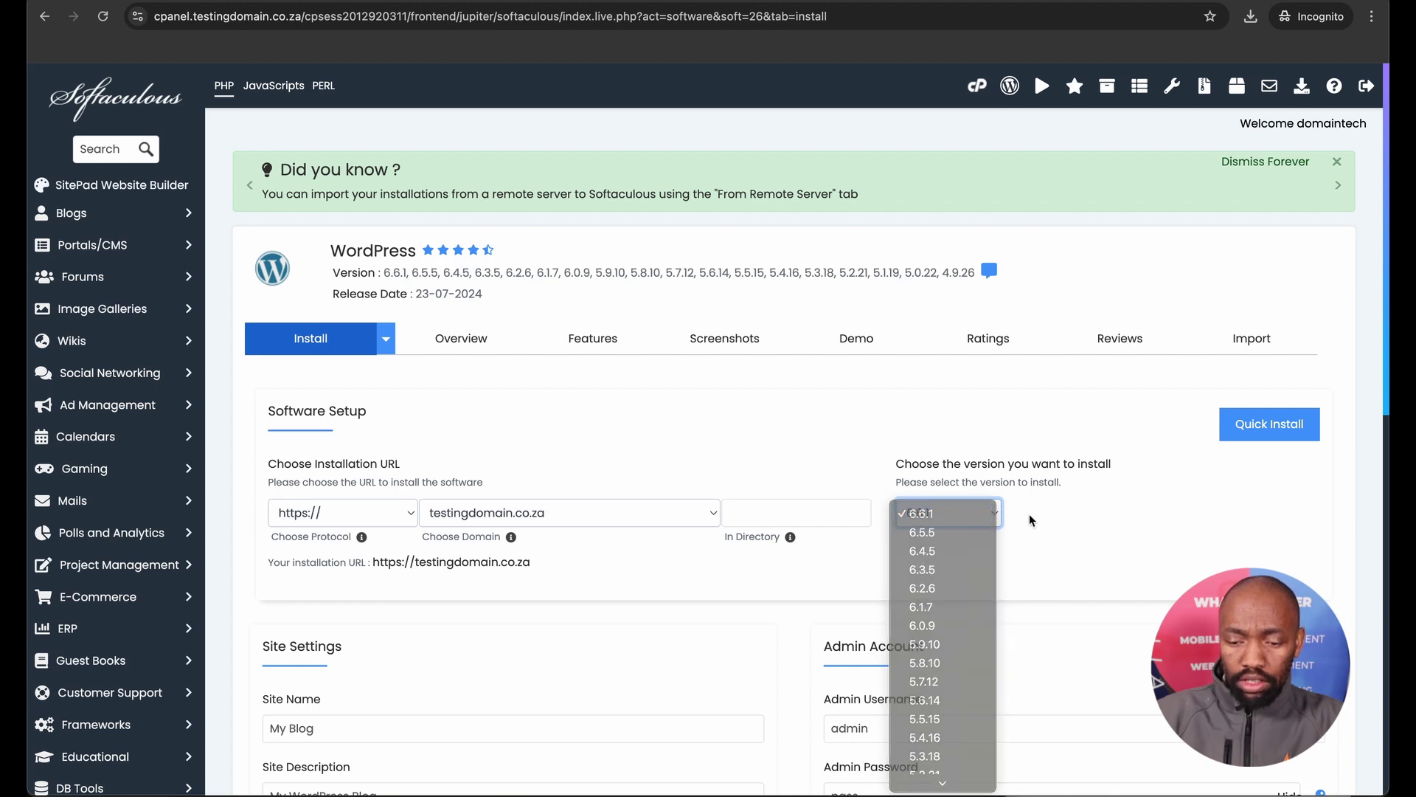
Set the site name to 'Eko Kleen' and the description to 'Recycling company'.
{"action": "scroll", "coordinate": [922, 568], "scroll_direction": "down", "scroll_amount": 4}
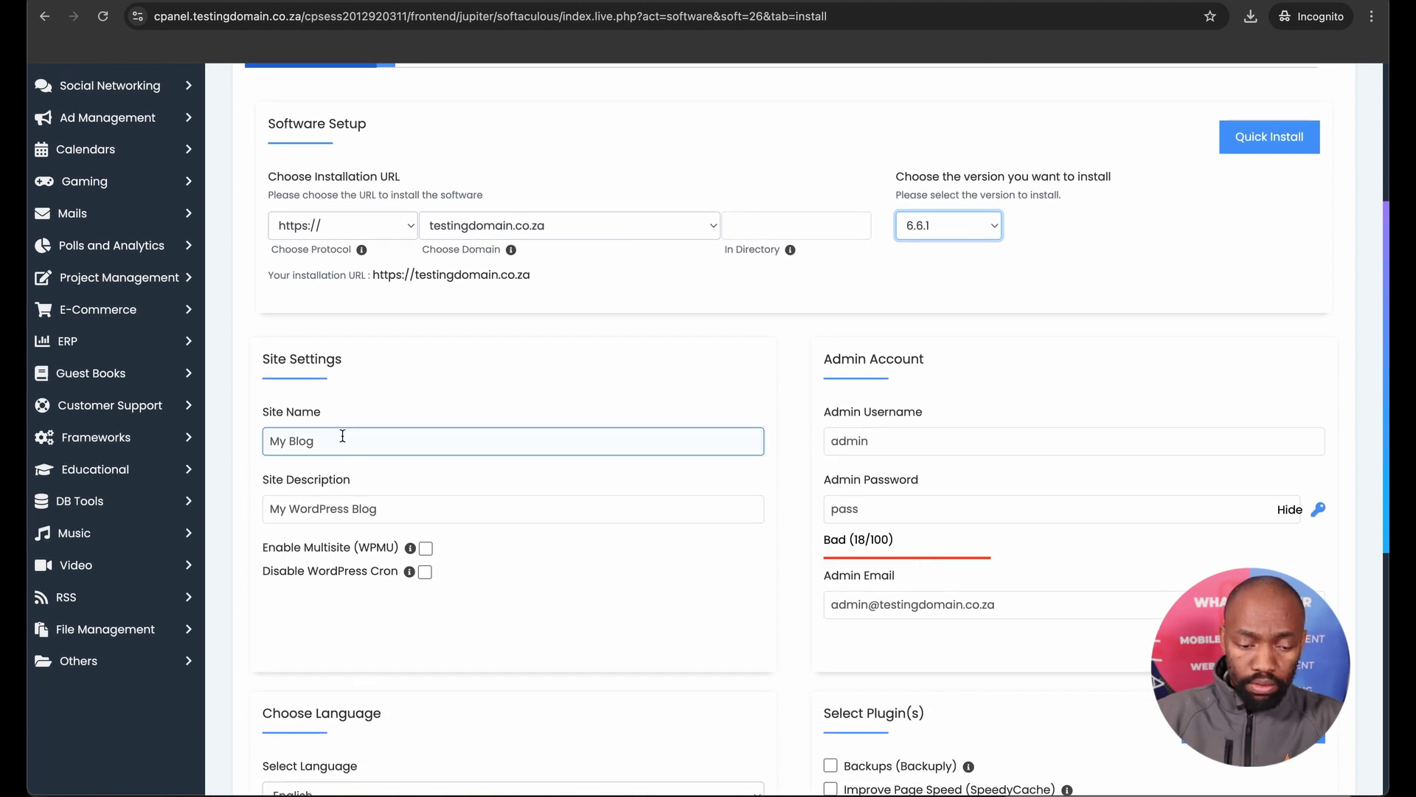
{"action": "triple_click", "coordinate": [342, 435]}
{"action": "type", "text": "Eko Kleen"}
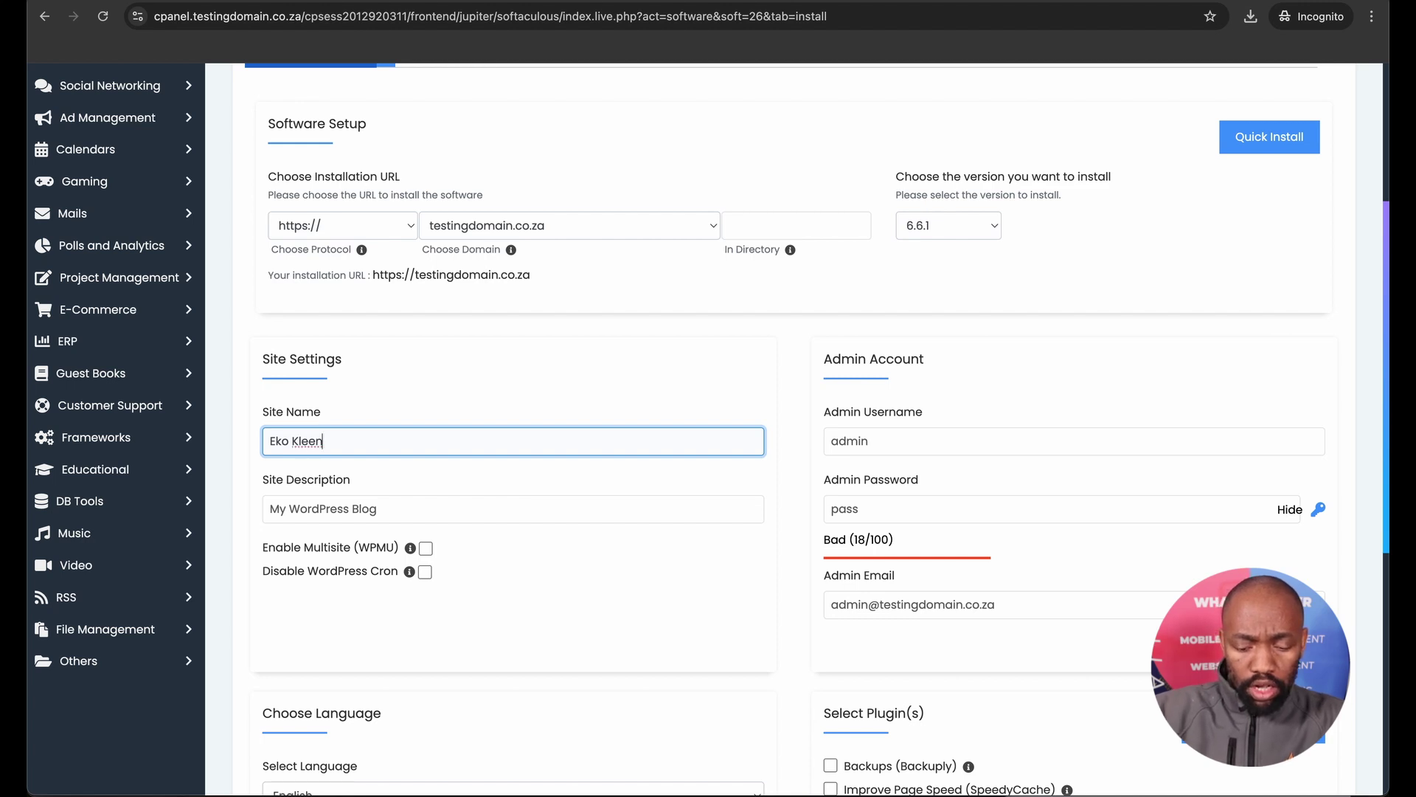
{"action": "left_click", "coordinate": [392, 506]}
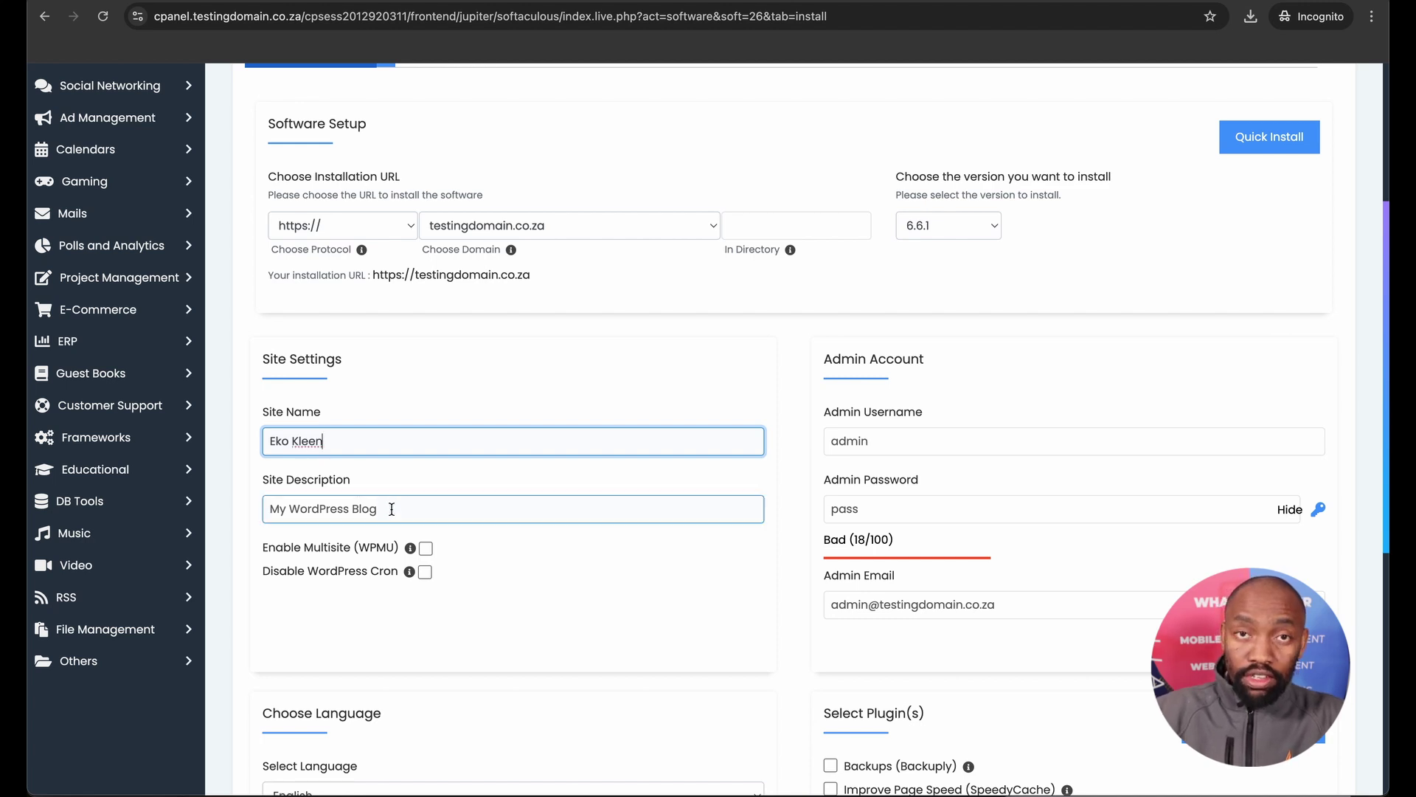
{"action": "triple_click", "coordinate": [392, 509]}
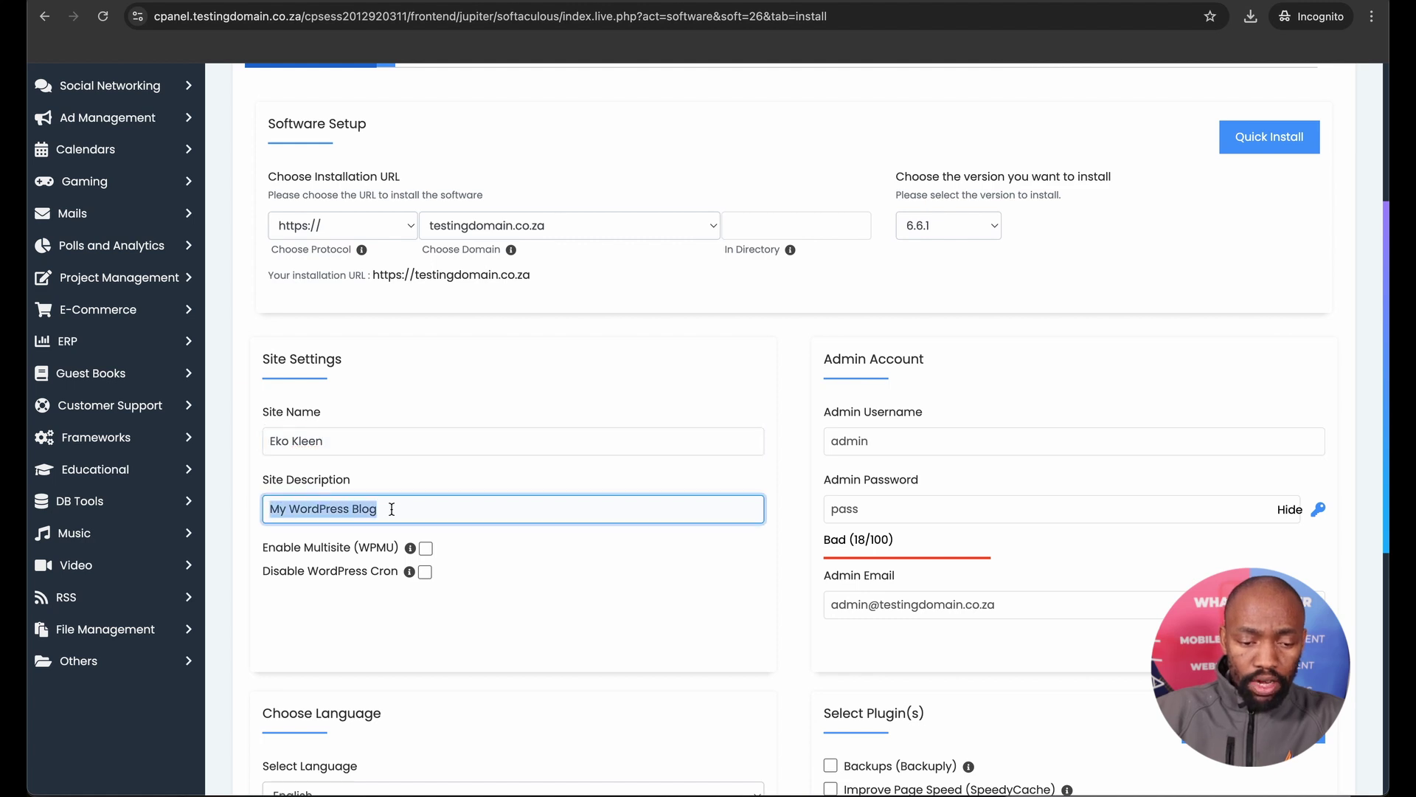
{"action": "type", "text": "Rec"}
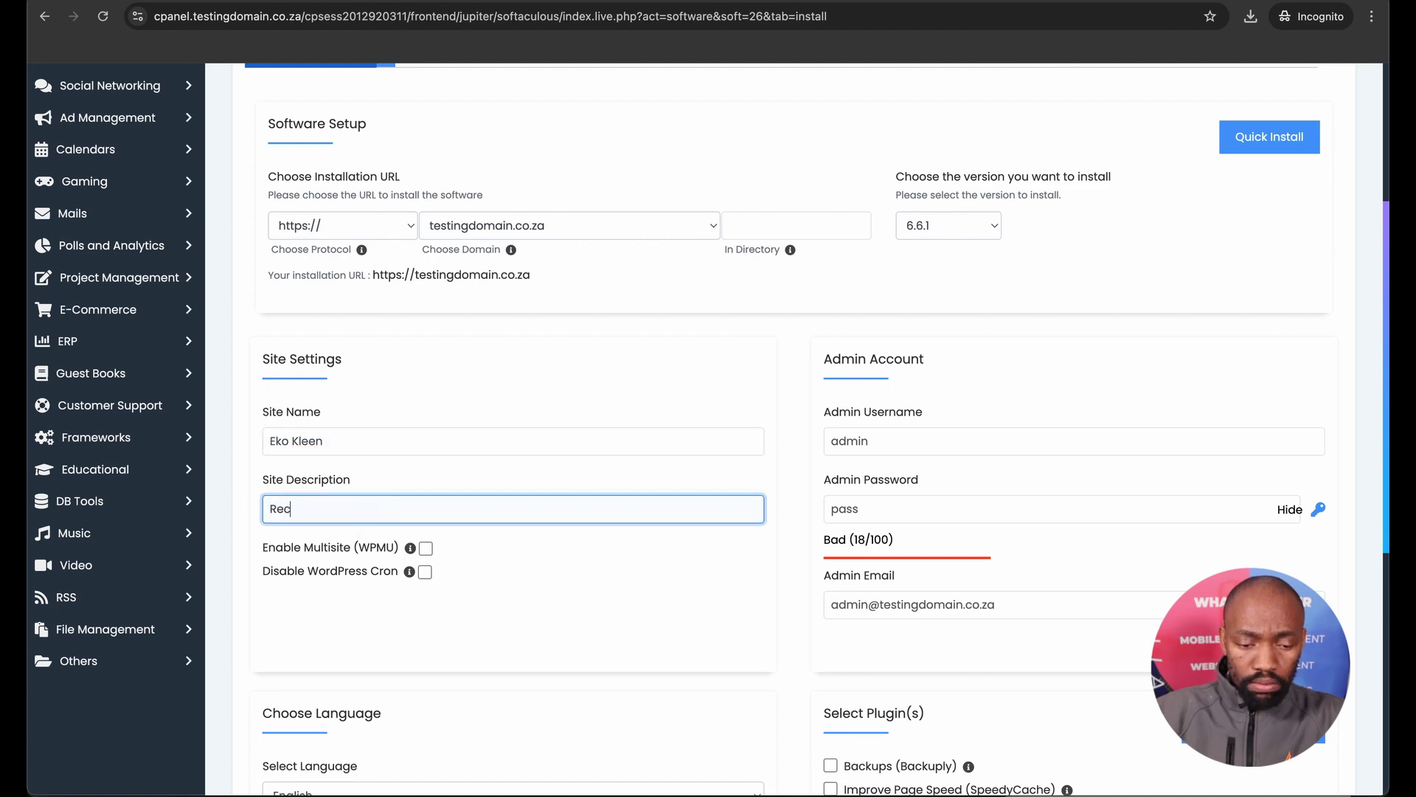
{"action": "type", "text": "ycling"}
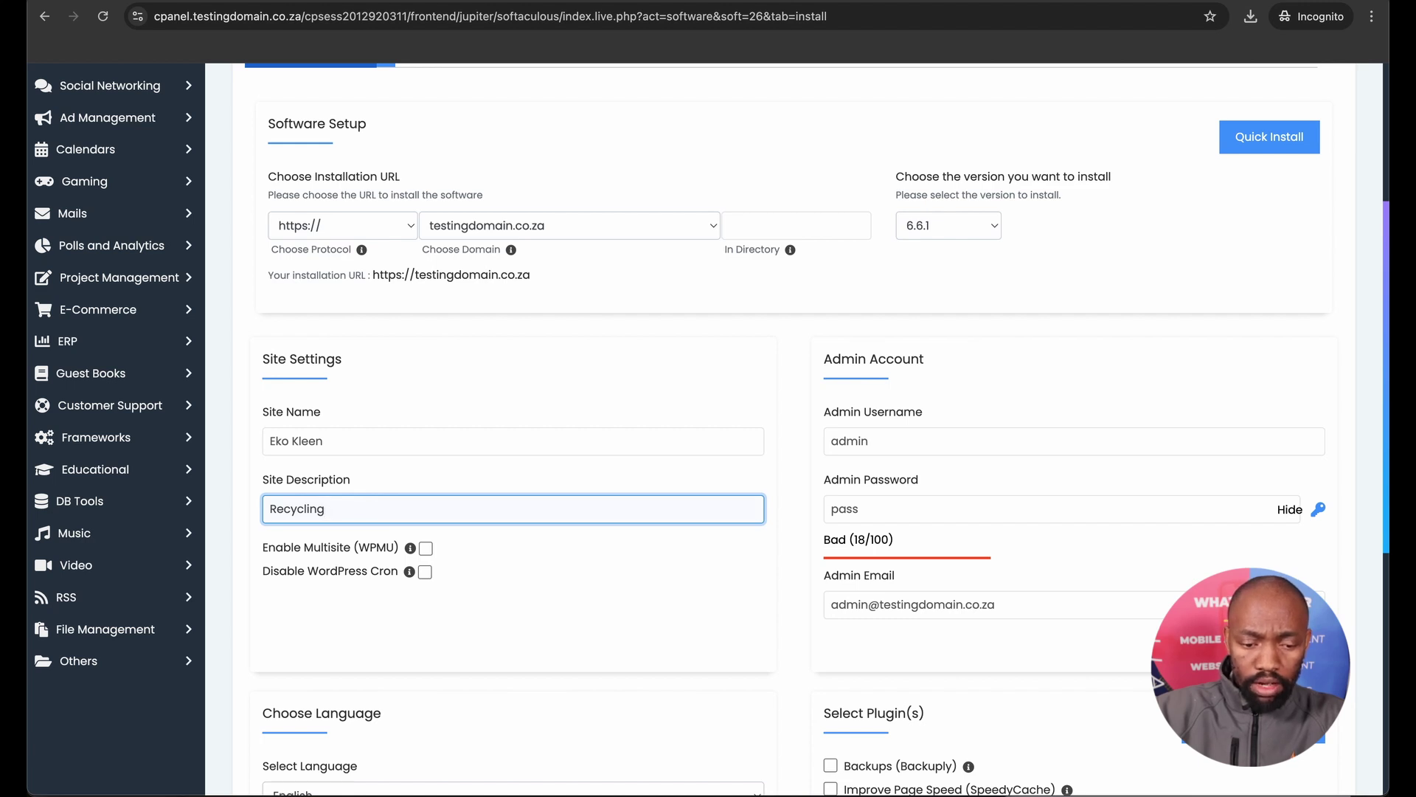
{"action": "type", "text": " company"}
{"action": "left_click", "coordinate": [884, 440]}
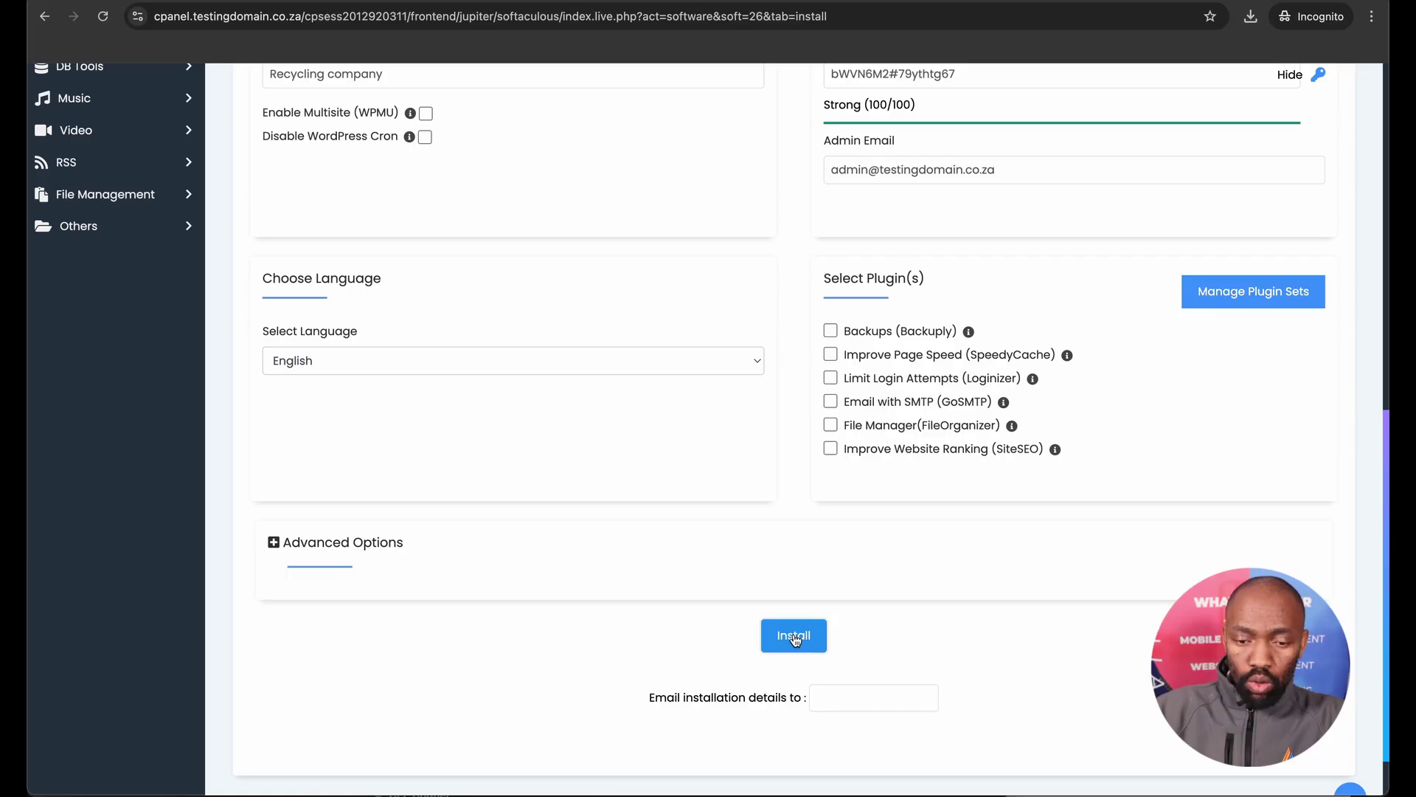
Run the WordPress installation, then open the new site's admin from the installations overview.
{"action": "left_click", "coordinate": [793, 635]}
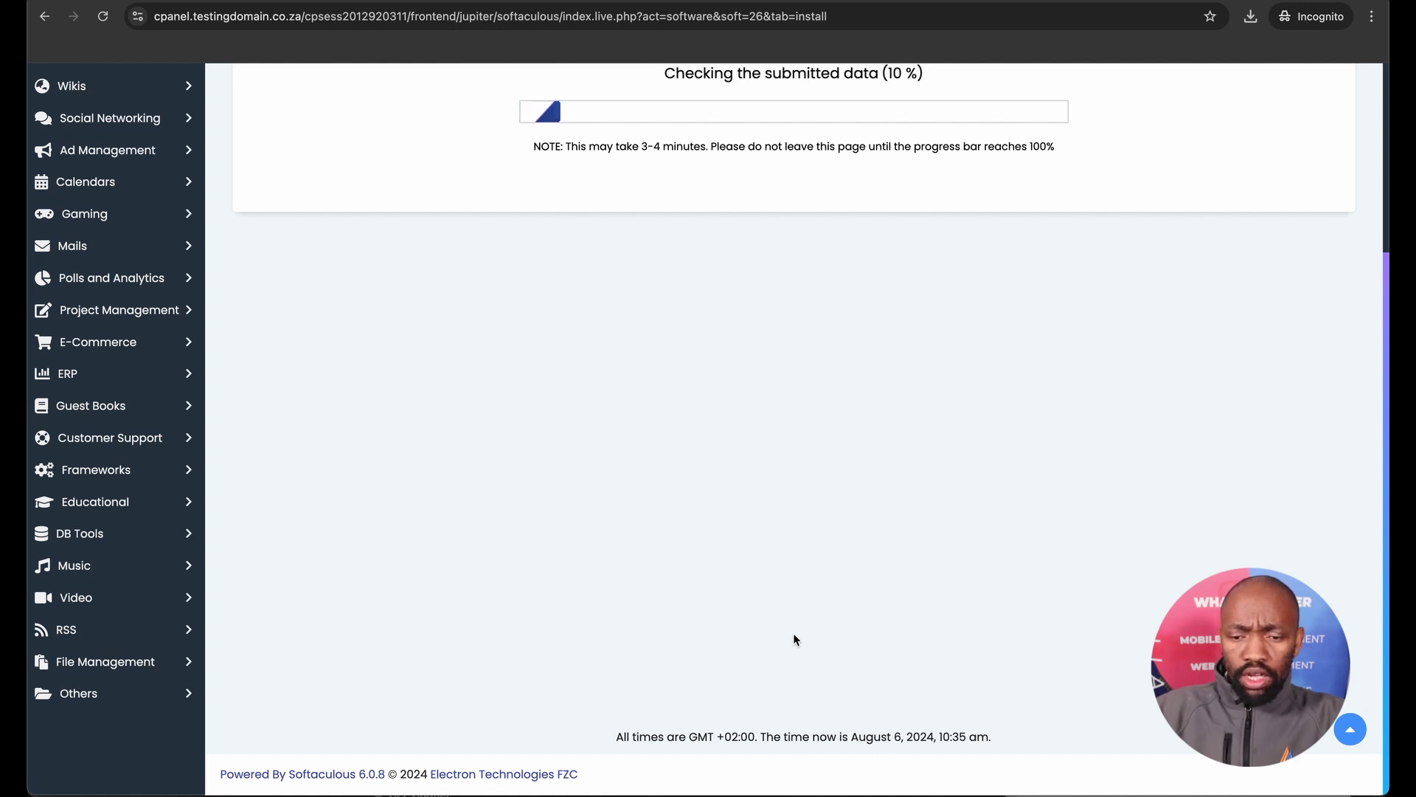
{"action": "scroll", "coordinate": [794, 639], "scroll_direction": "up", "scroll_amount": 3}
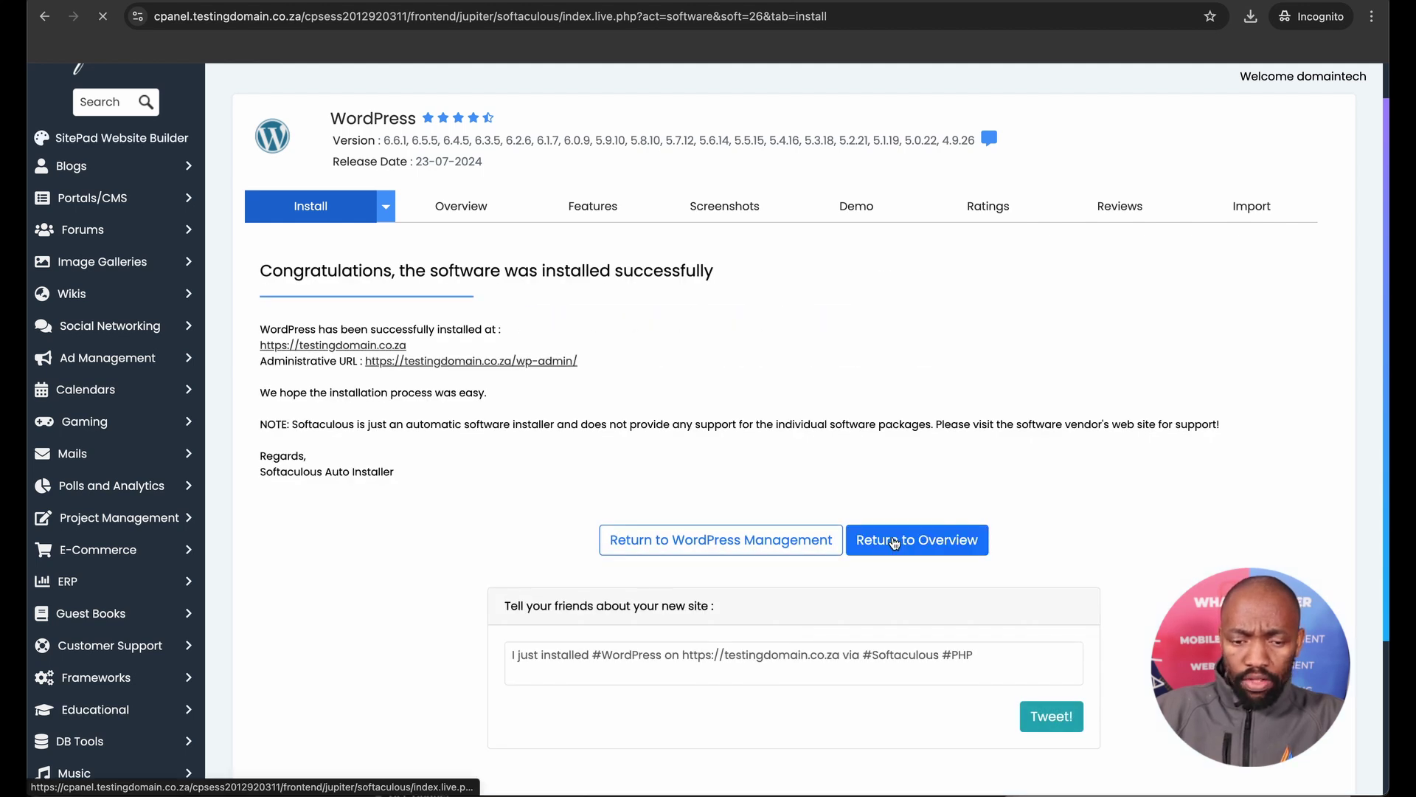
{"action": "left_click", "coordinate": [894, 542]}
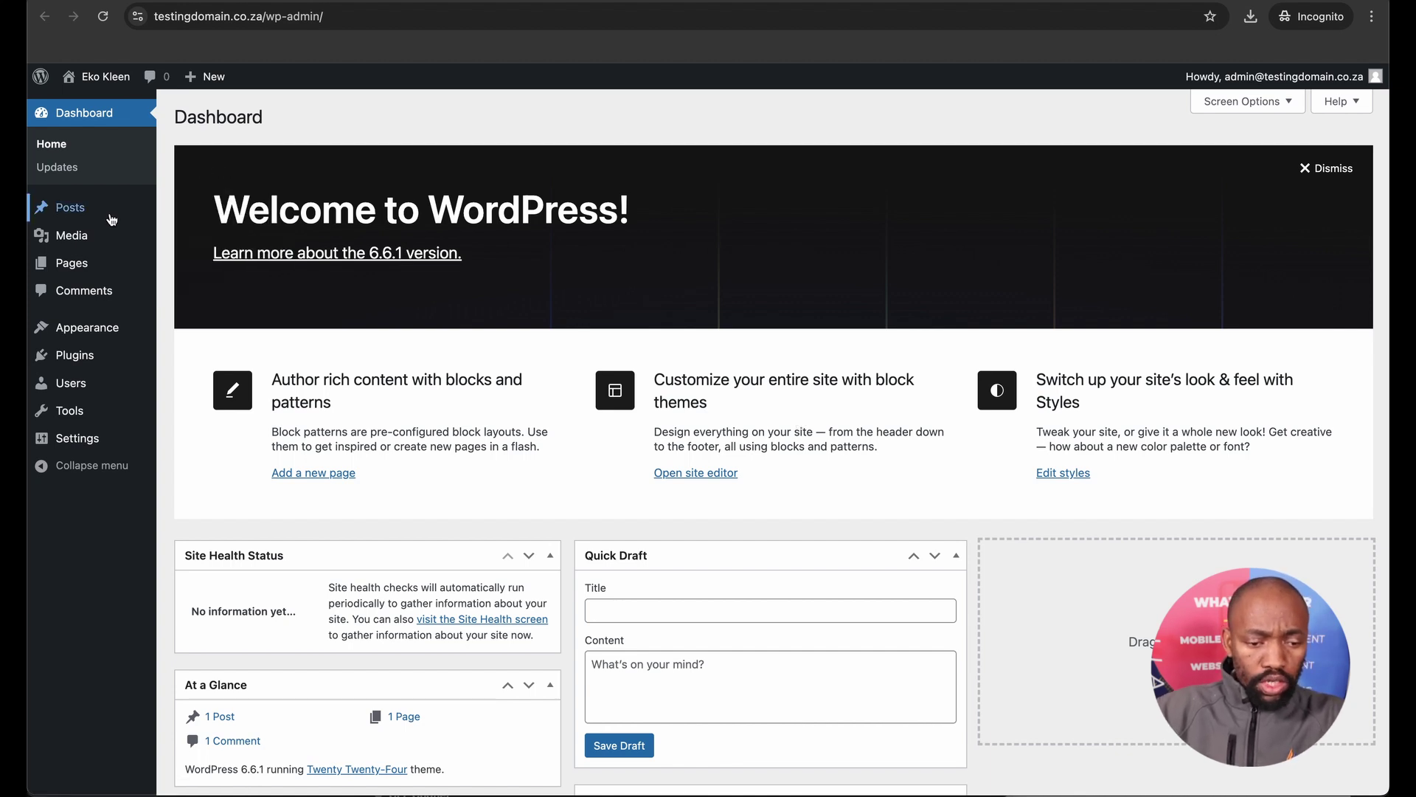
From Appearance > Themes > Add New Theme, install the Astra theme and activate it.
{"action": "mouse_move", "coordinate": [98, 332]}
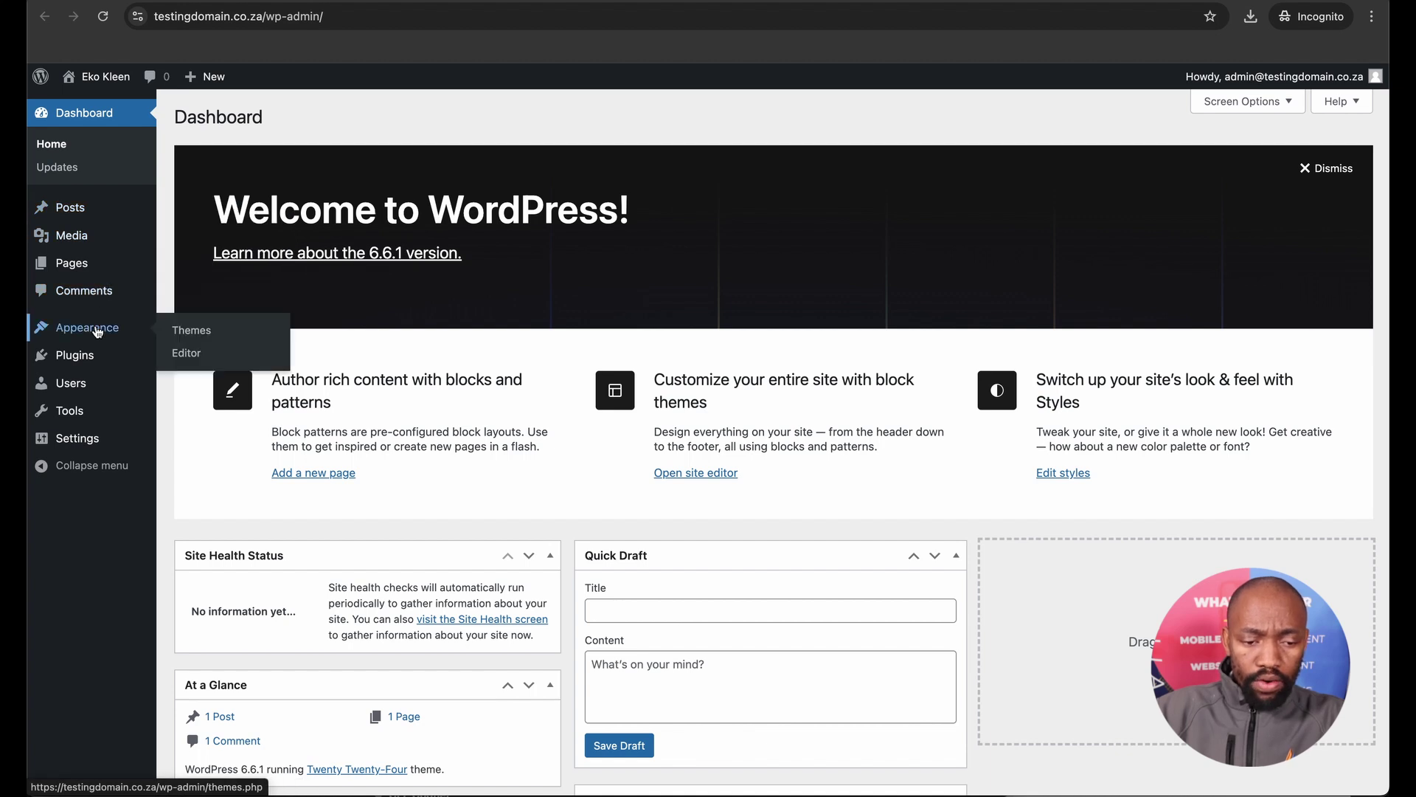
{"action": "left_click", "coordinate": [181, 331]}
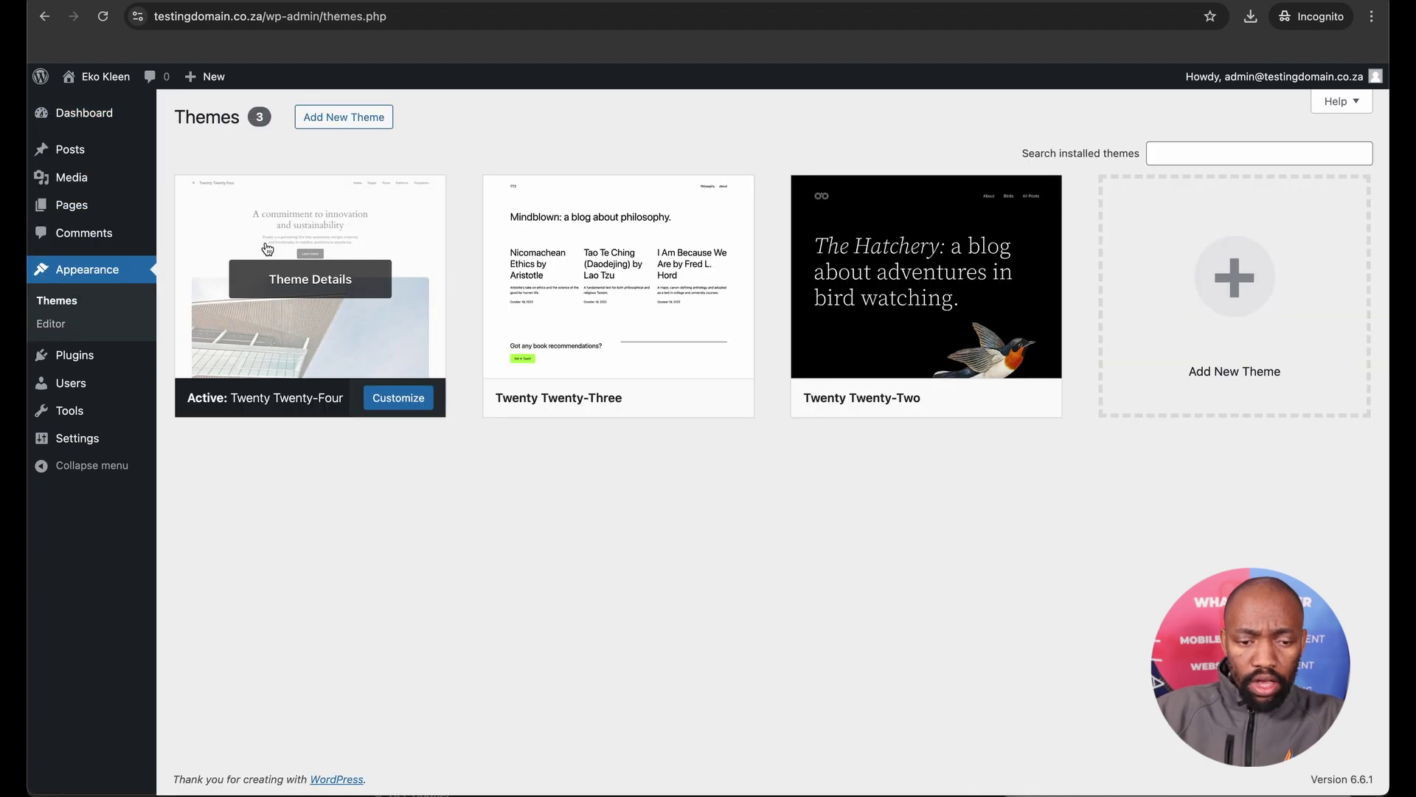
{"action": "left_click", "coordinate": [337, 118]}
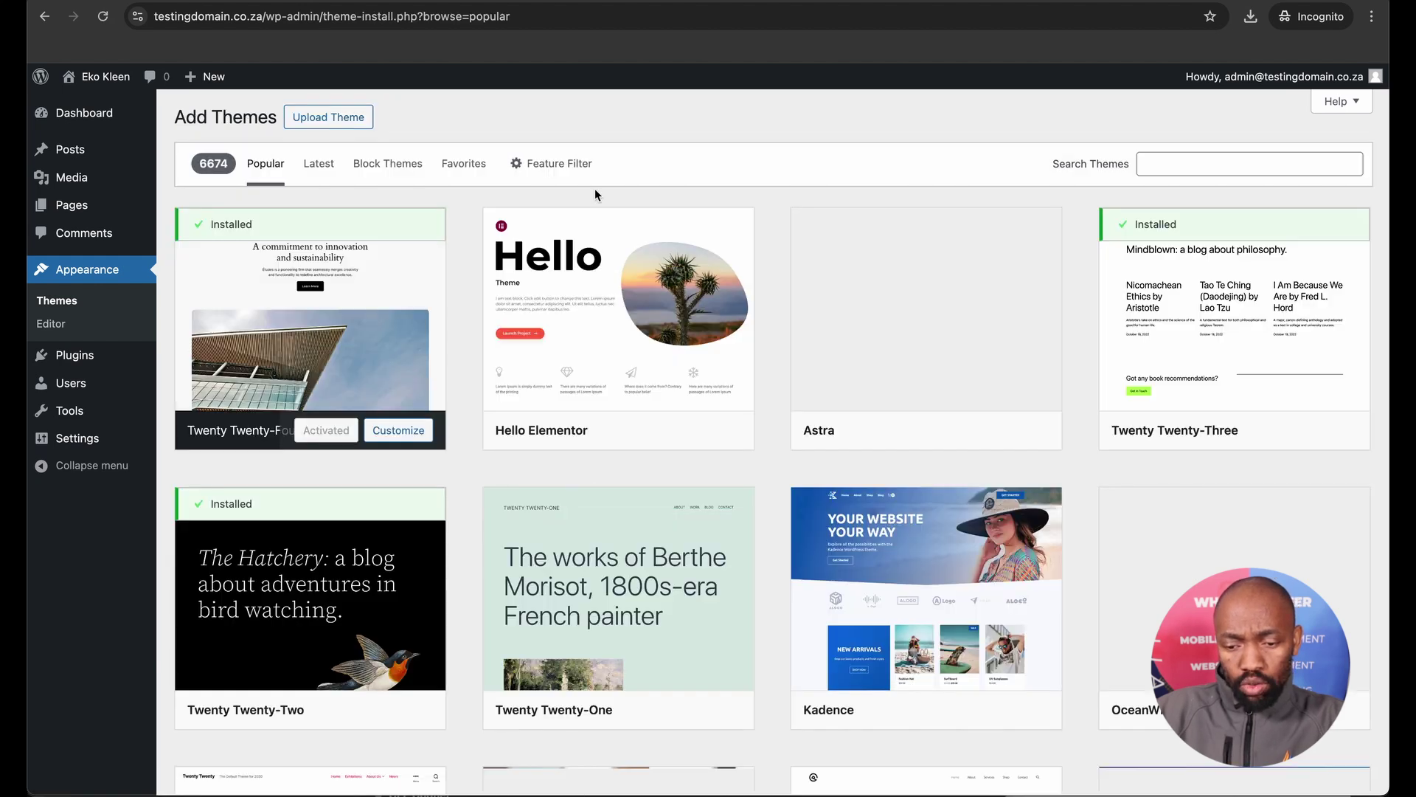
{"action": "mouse_move", "coordinate": [835, 304]}
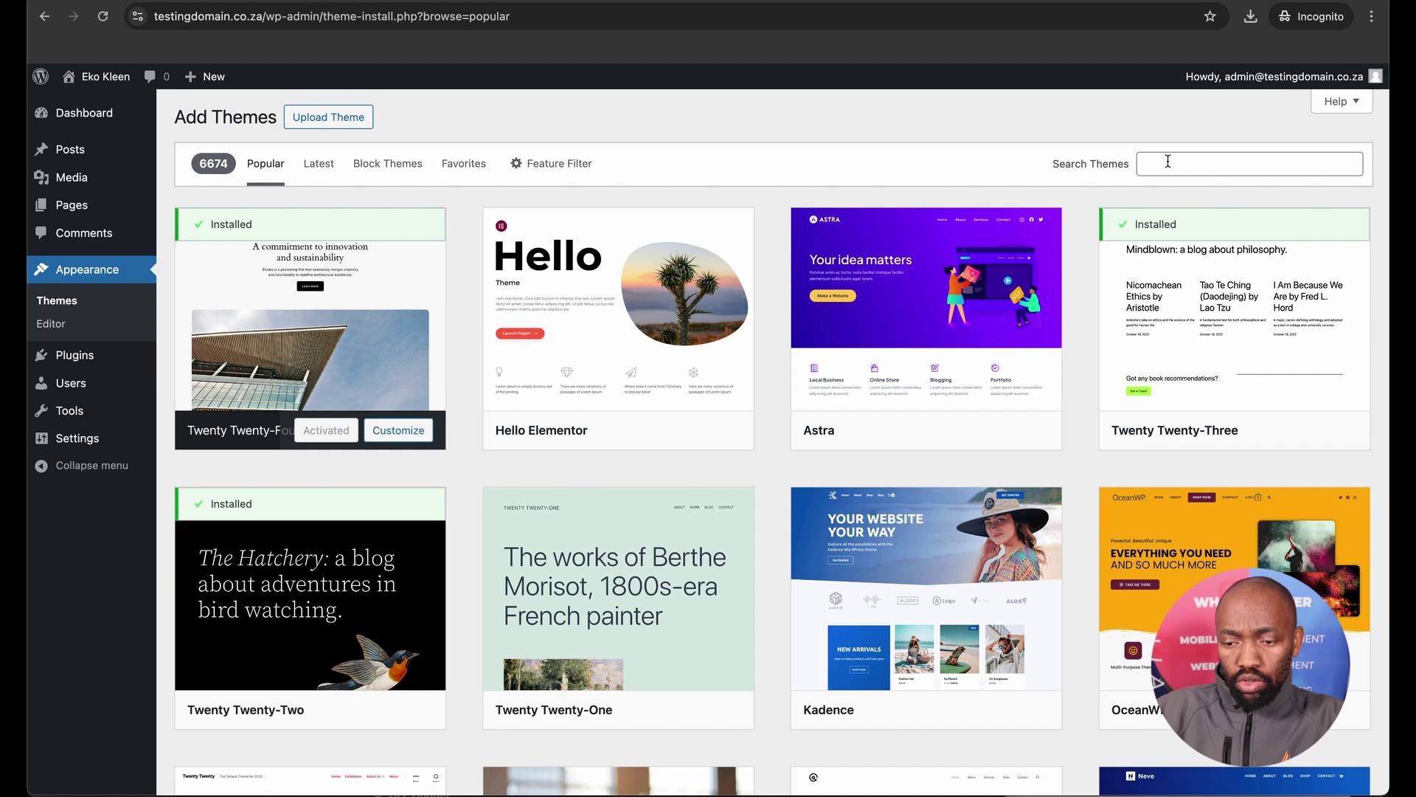
{"action": "left_click", "coordinate": [953, 428]}
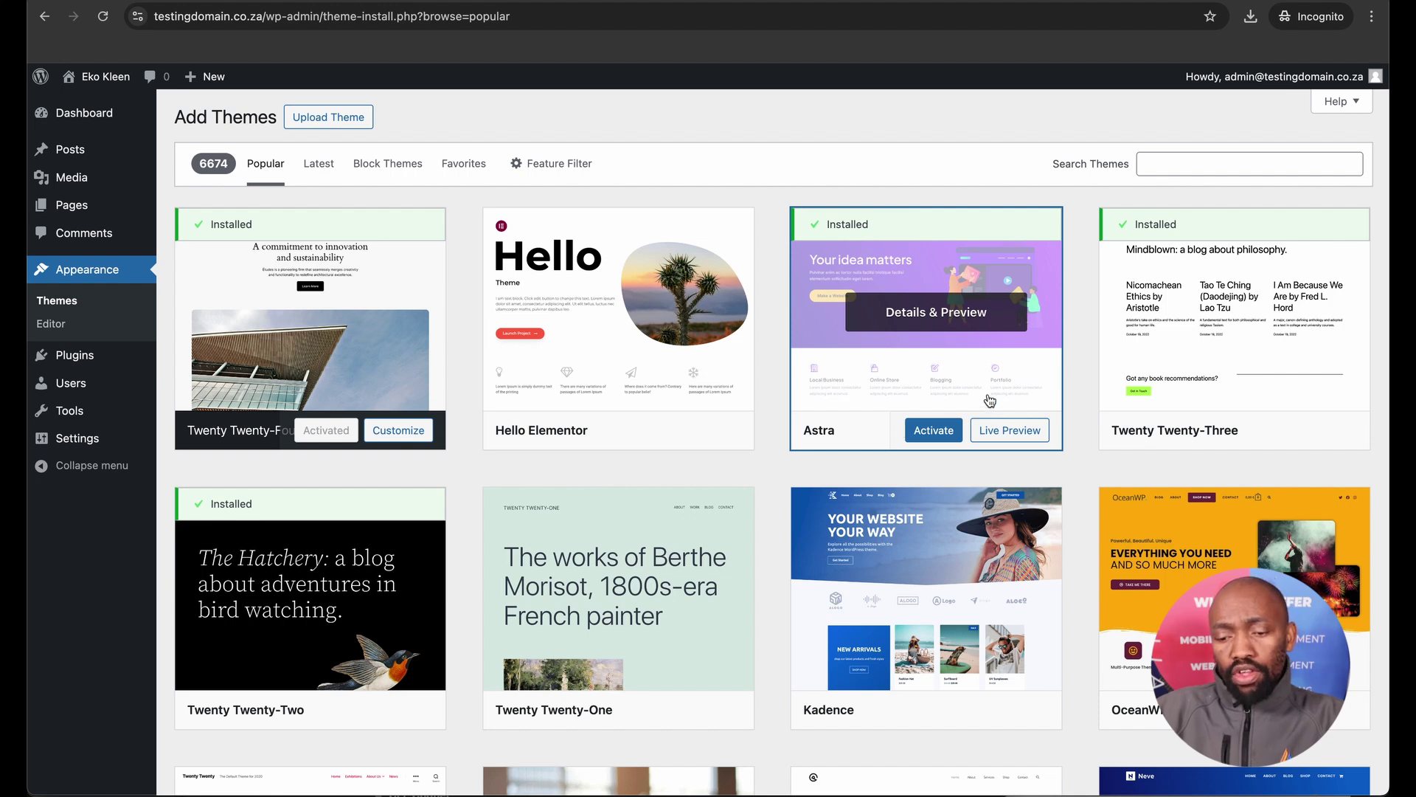
{"action": "left_click", "coordinate": [927, 436]}
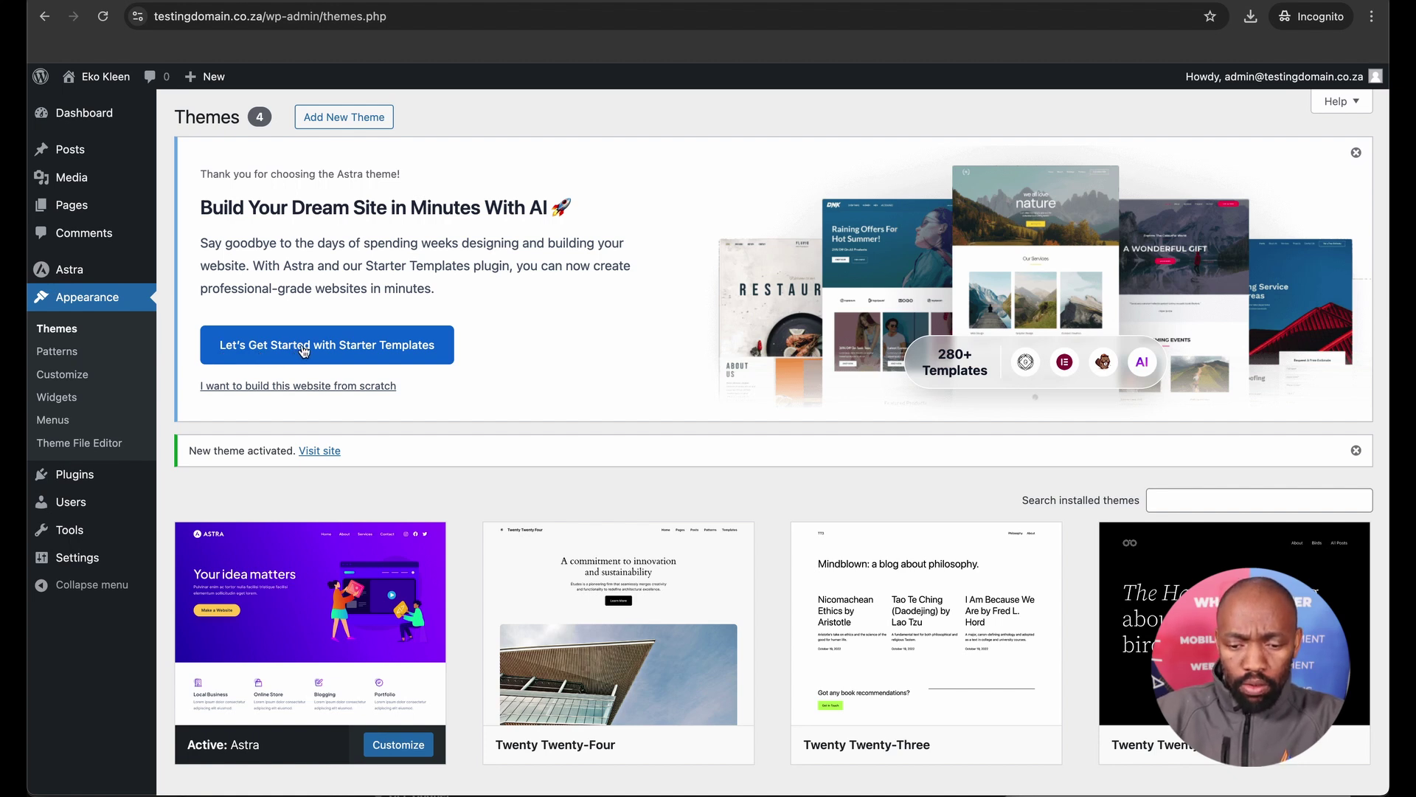
Launch the free Starter Templates AI builder and sign up for ZipWP with Google.
{"action": "left_click", "coordinate": [304, 352]}
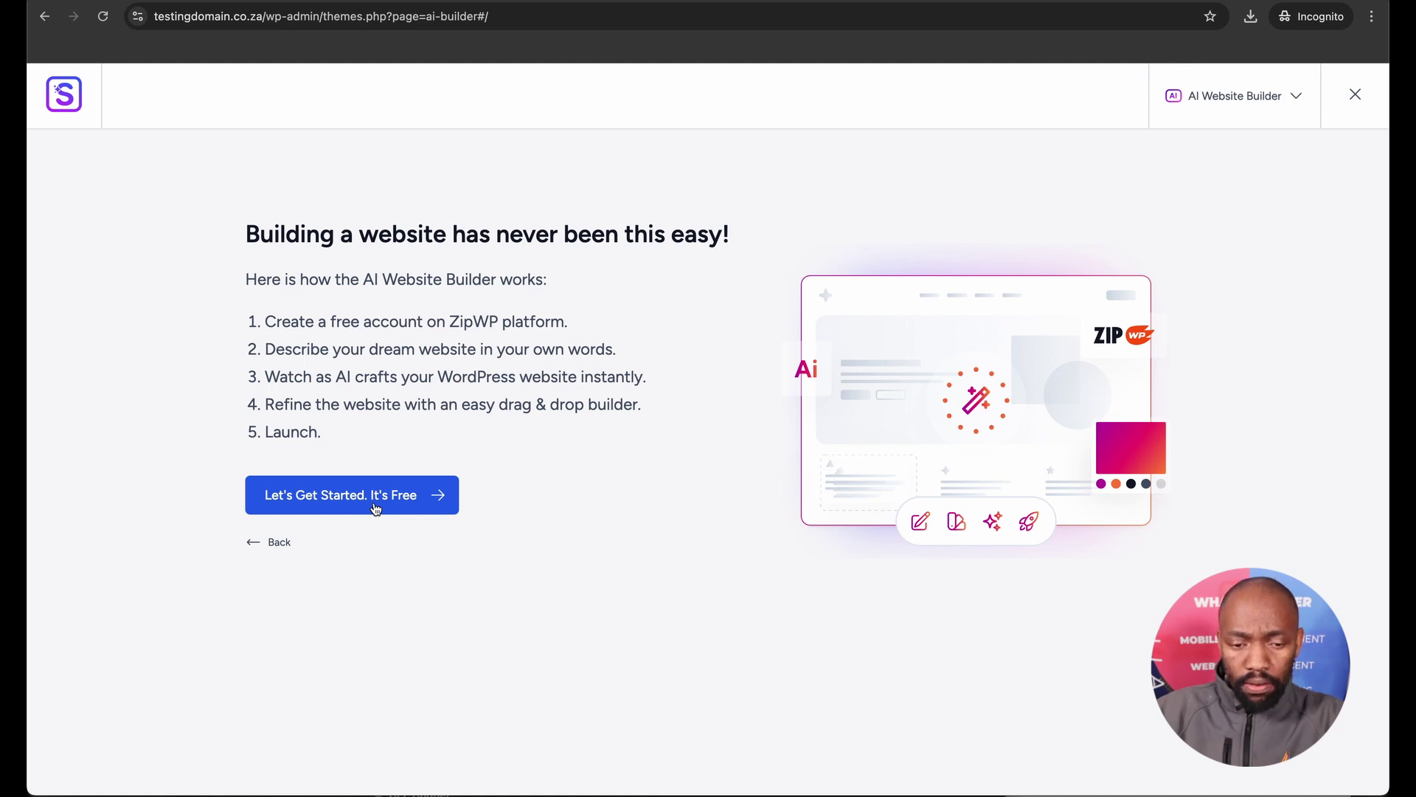
{"action": "left_click", "coordinate": [376, 508]}
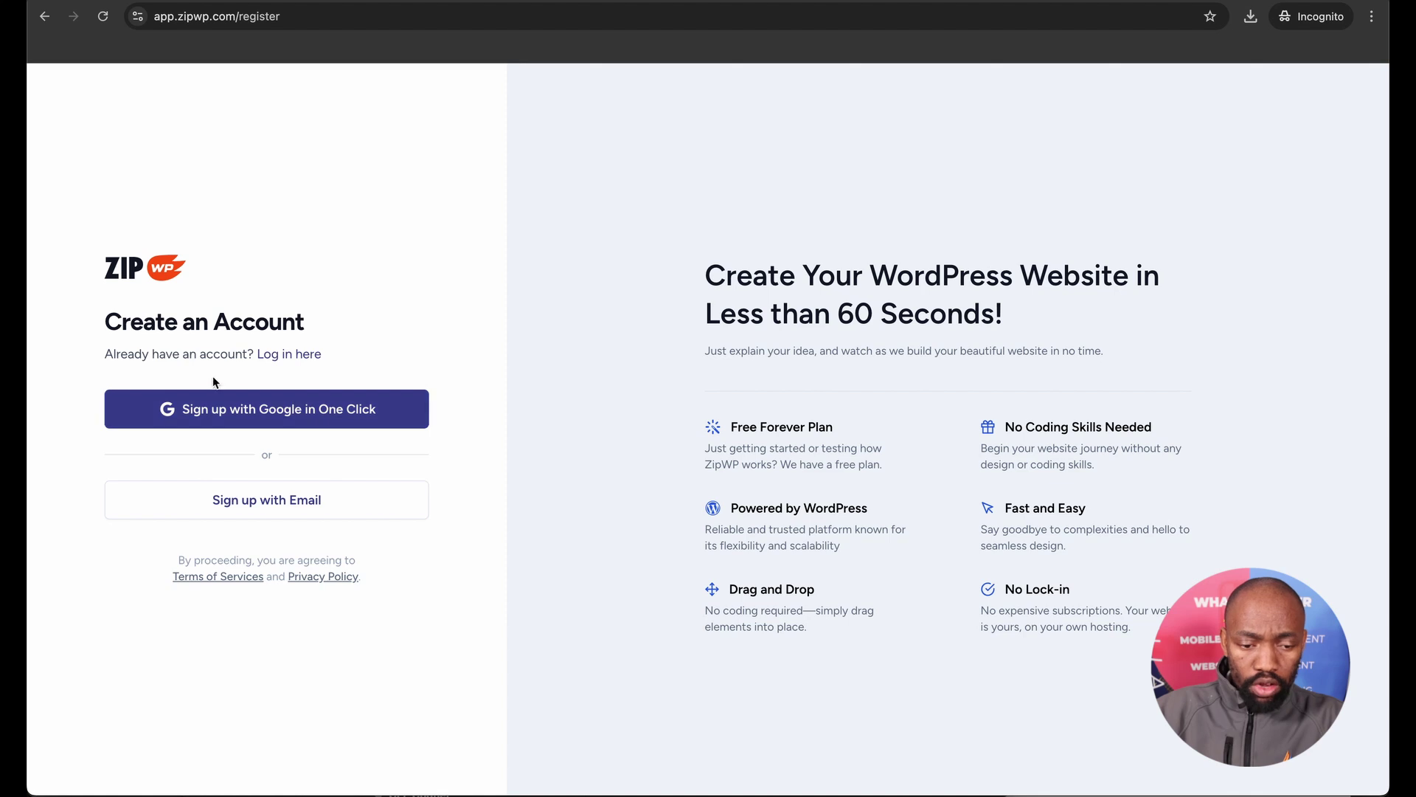
{"action": "left_click", "coordinate": [257, 418]}
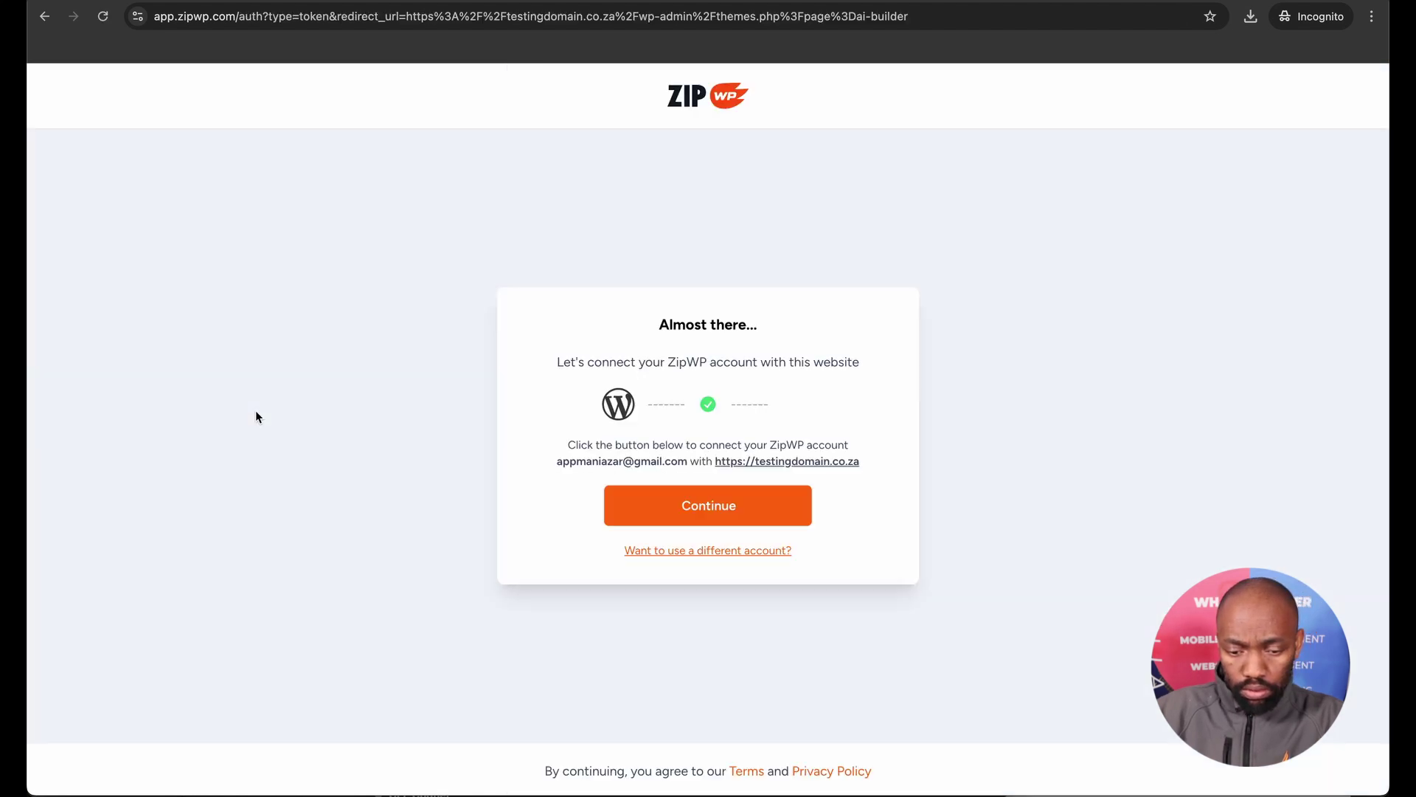
Connect the ZipWP account, name the website 'Eko Kleen' and choose the Non-profit category.
{"action": "left_click", "coordinate": [684, 520]}
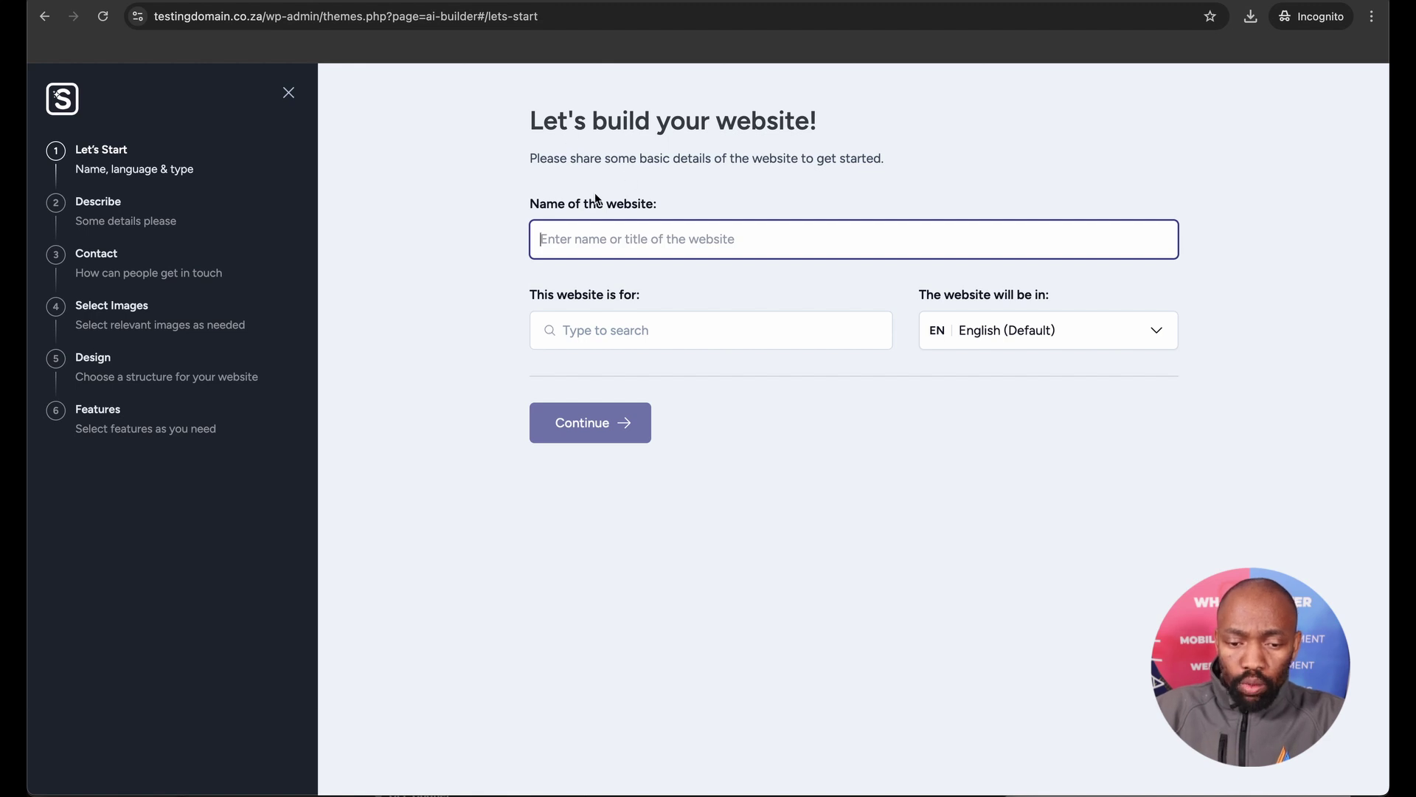
{"action": "type", "text": "E"}
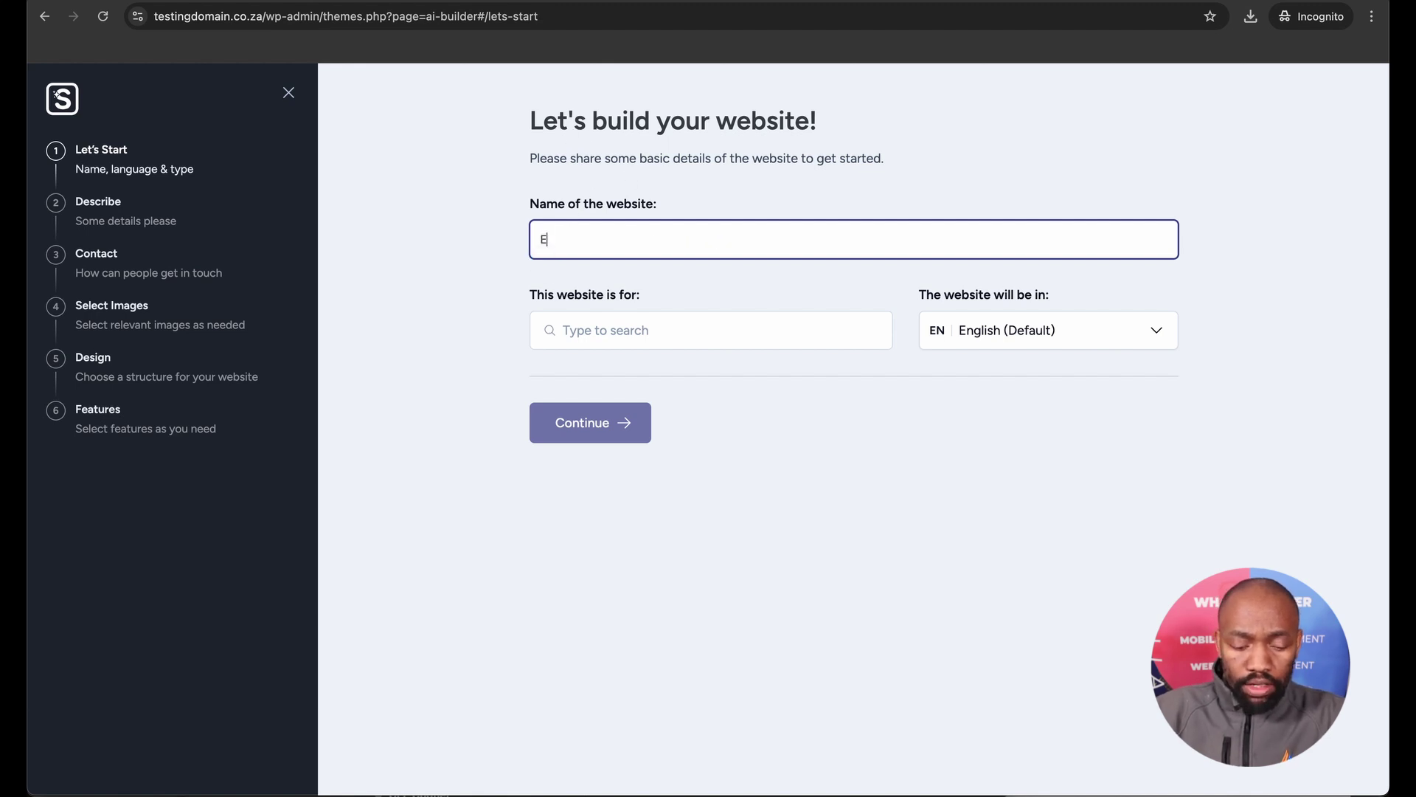
{"action": "type", "text": "ko Kleen"}
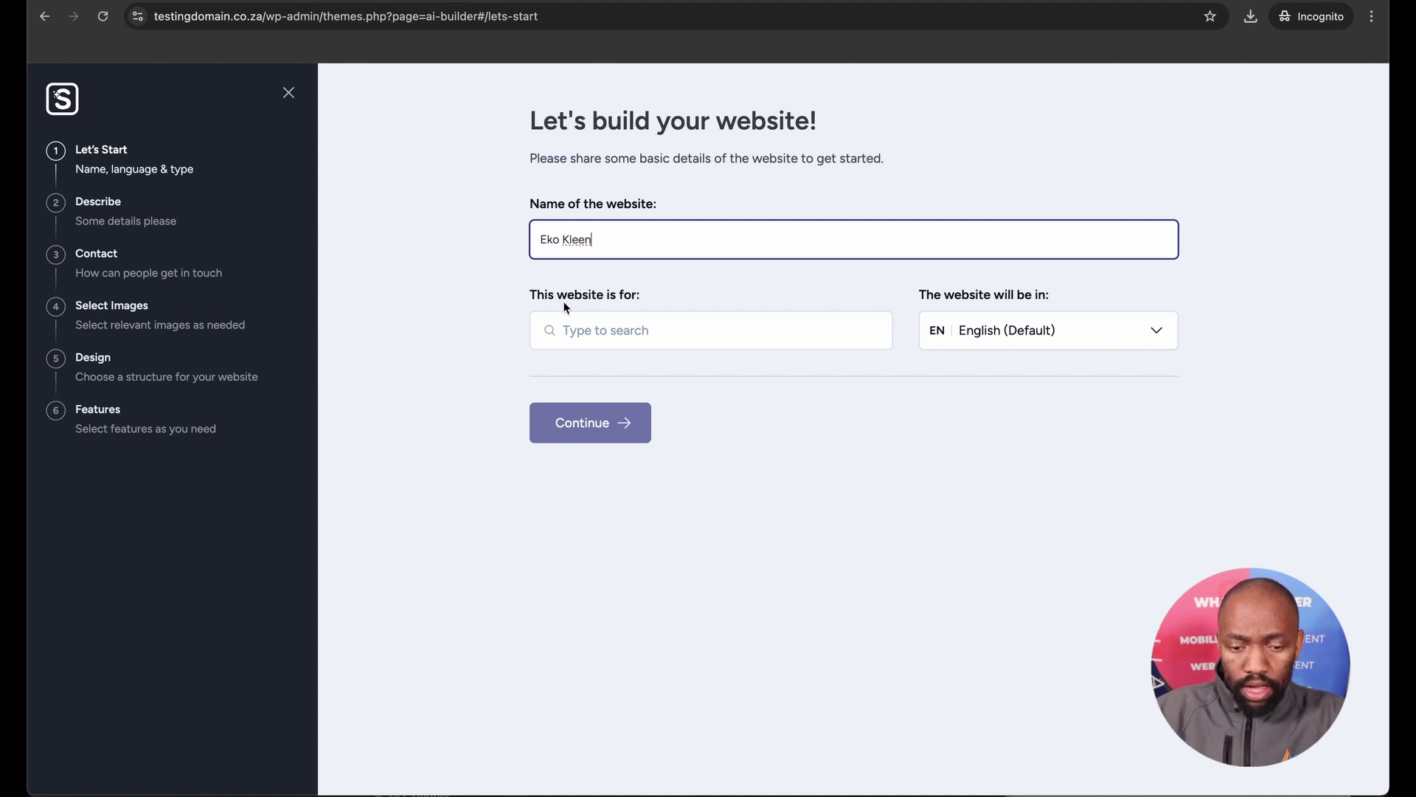
{"action": "left_click", "coordinate": [588, 326]}
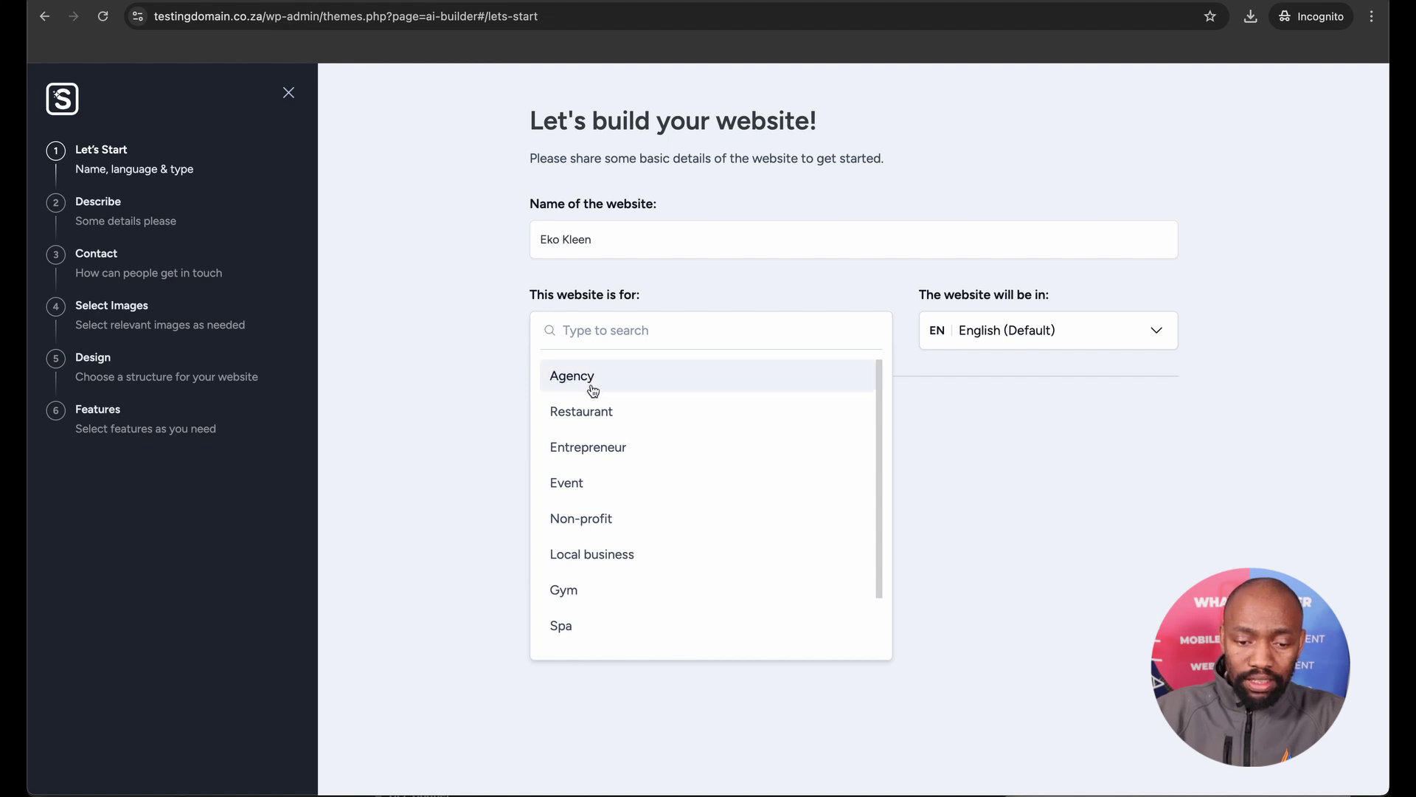
{"action": "scroll", "coordinate": [590, 428], "scroll_direction": "down", "scroll_amount": 1}
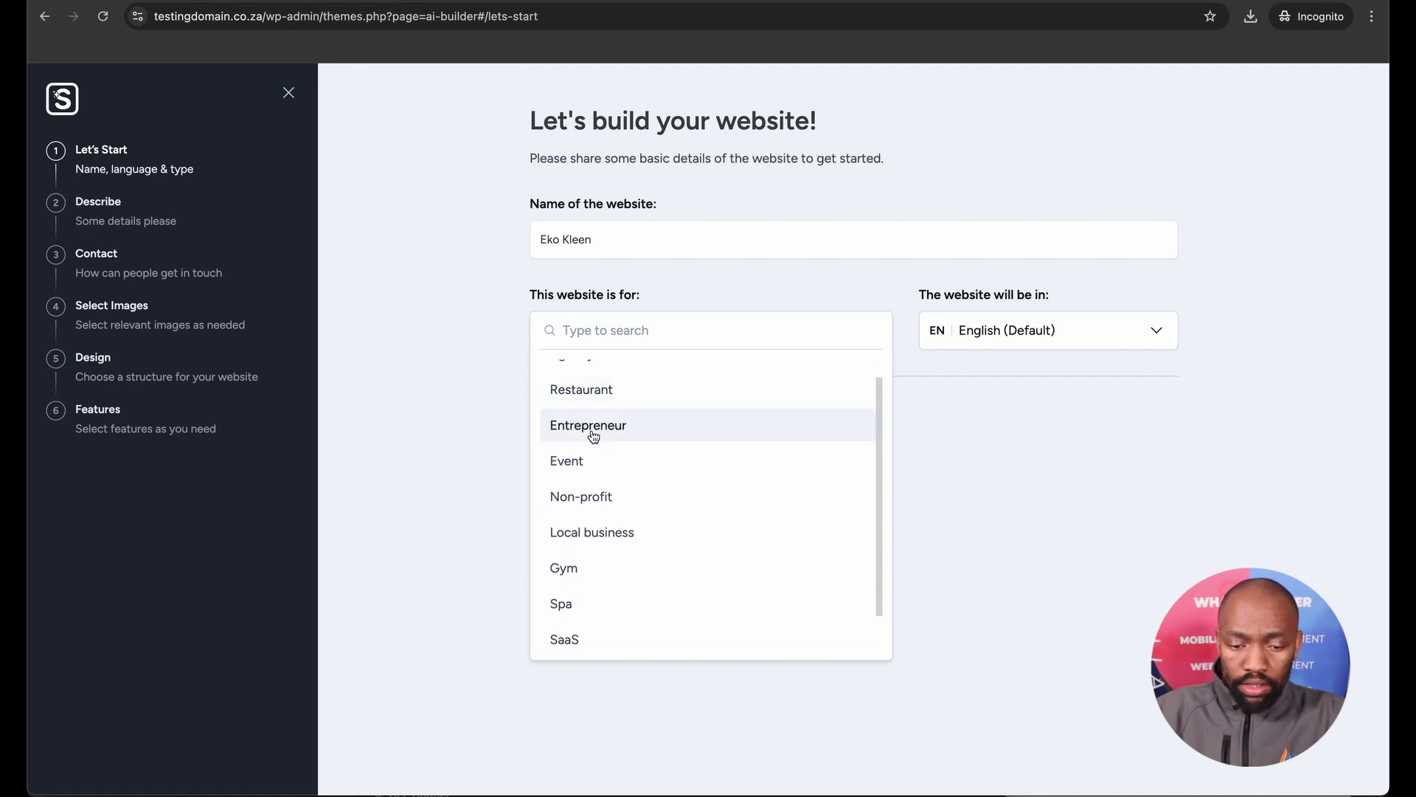
{"action": "scroll", "coordinate": [592, 489], "scroll_direction": "down", "scroll_amount": 1}
{"action": "scroll", "coordinate": [592, 489], "scroll_direction": "down", "scroll_amount": 1}
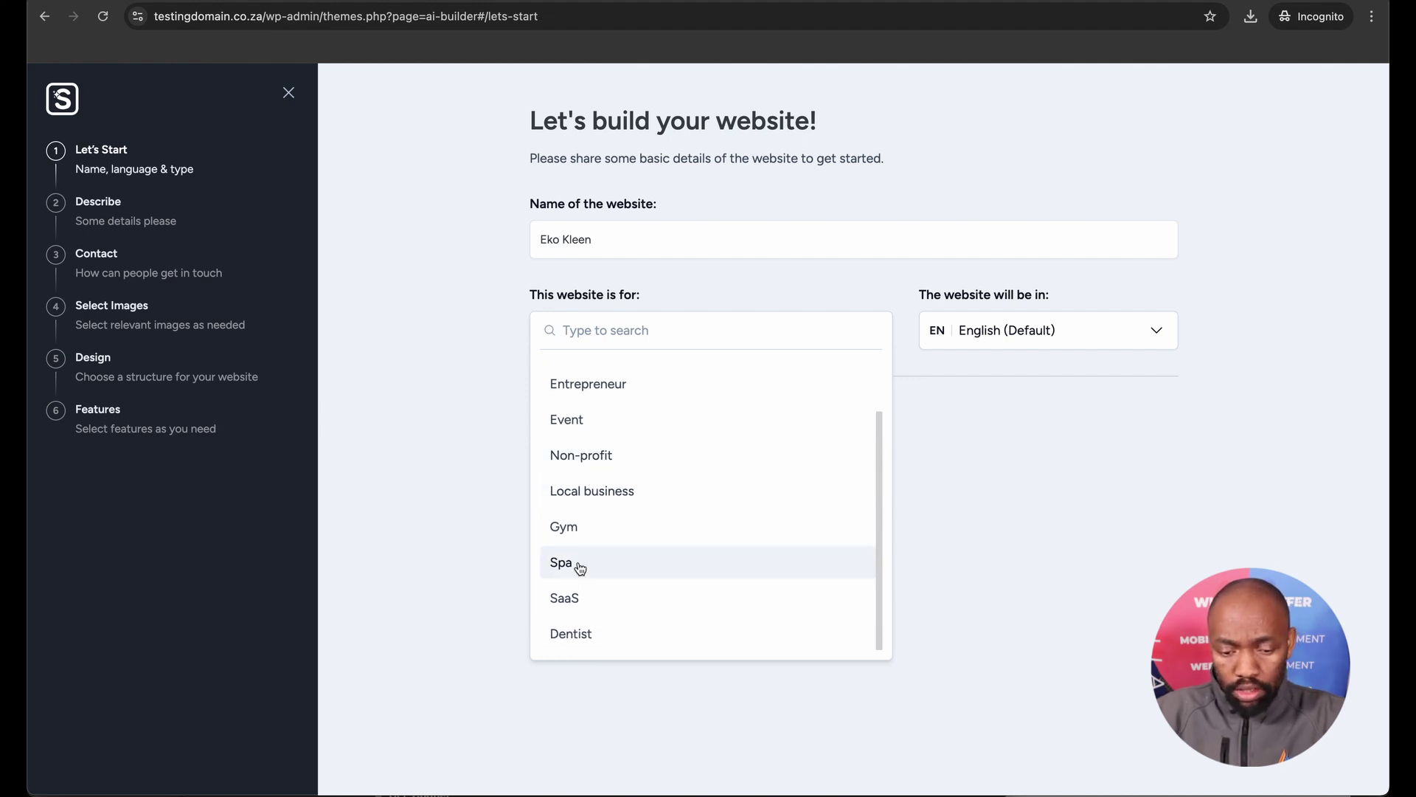
{"action": "scroll", "coordinate": [579, 569], "scroll_direction": "up", "scroll_amount": 2}
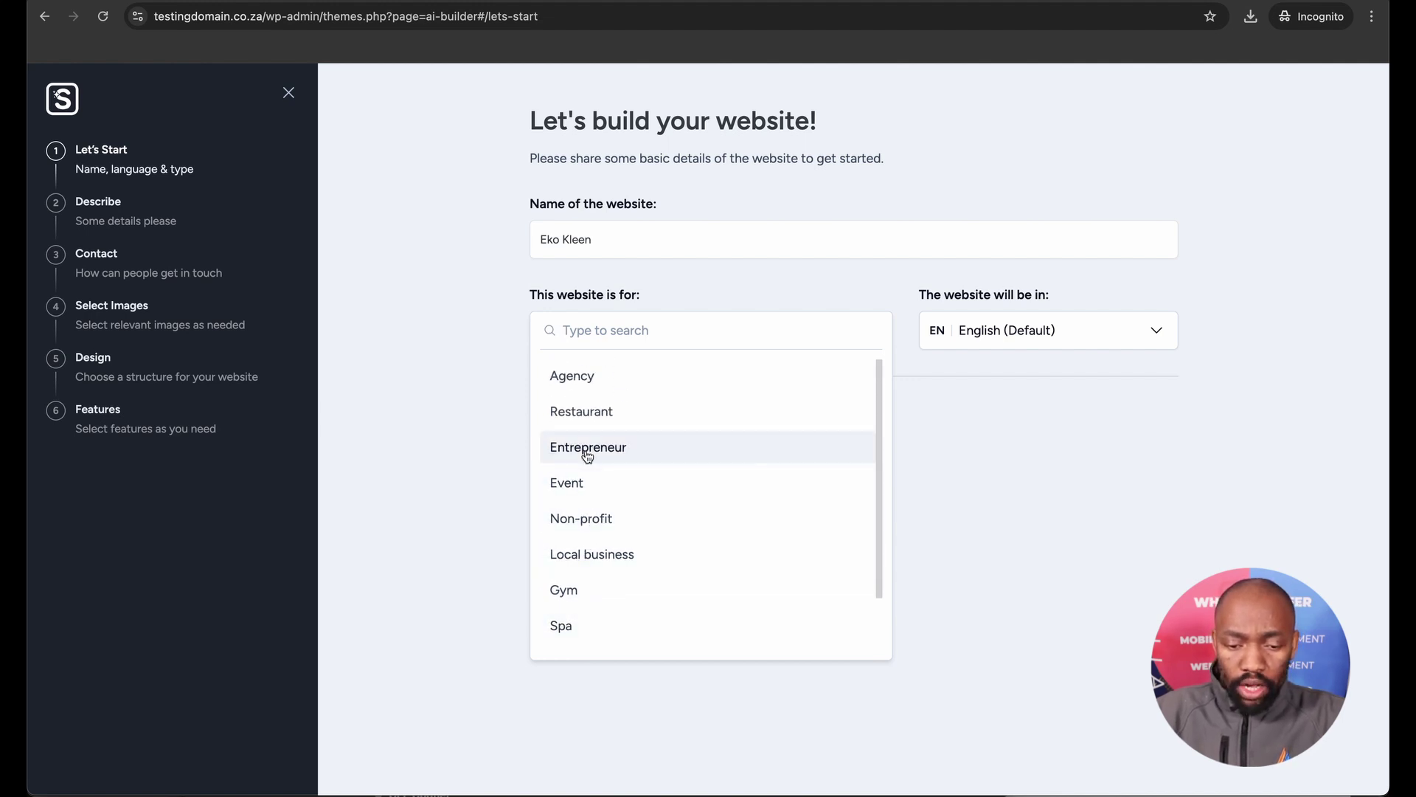
{"action": "left_click", "coordinate": [584, 524]}
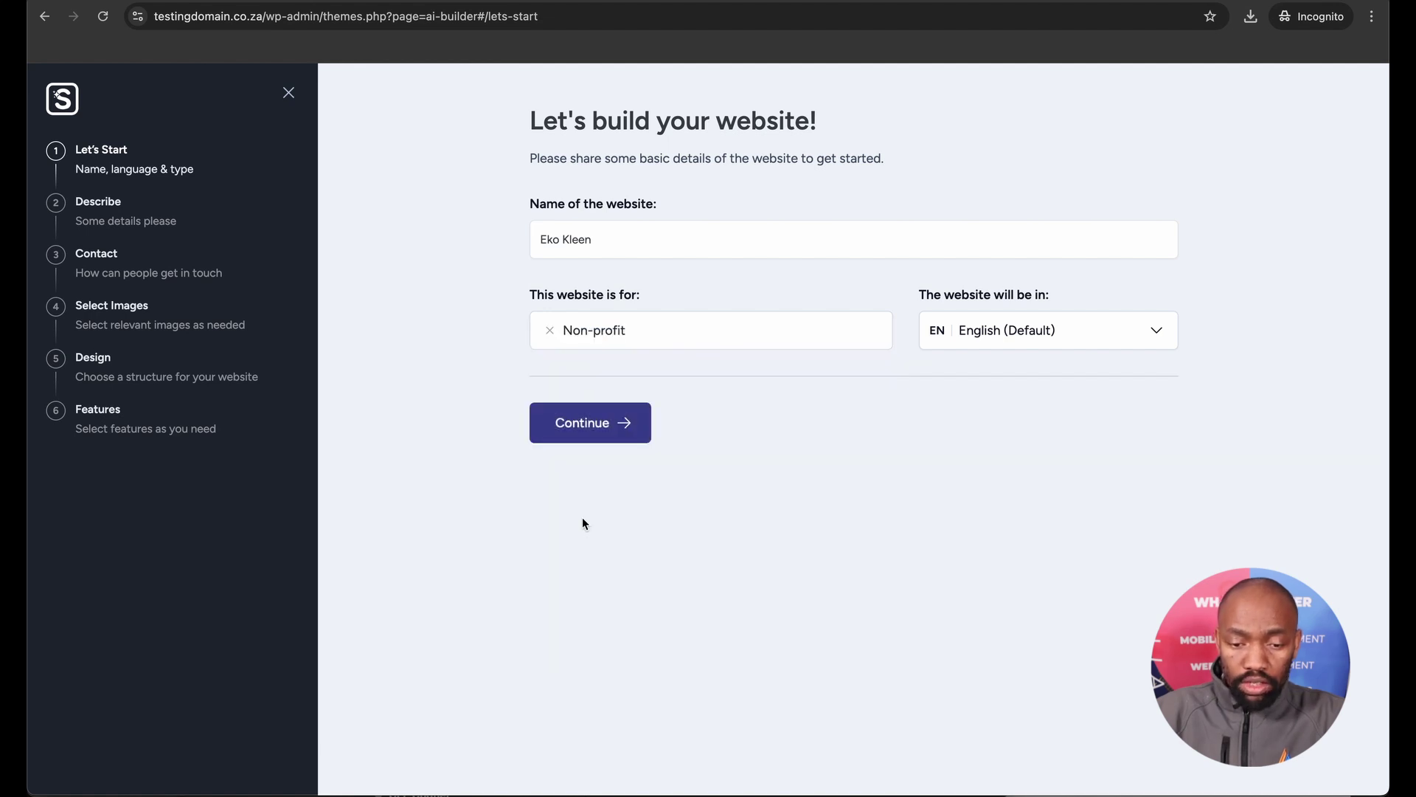
Copy the recycling note from Notes and paste it as the Eko Kleen website description.
{"action": "left_click", "coordinate": [616, 427]}
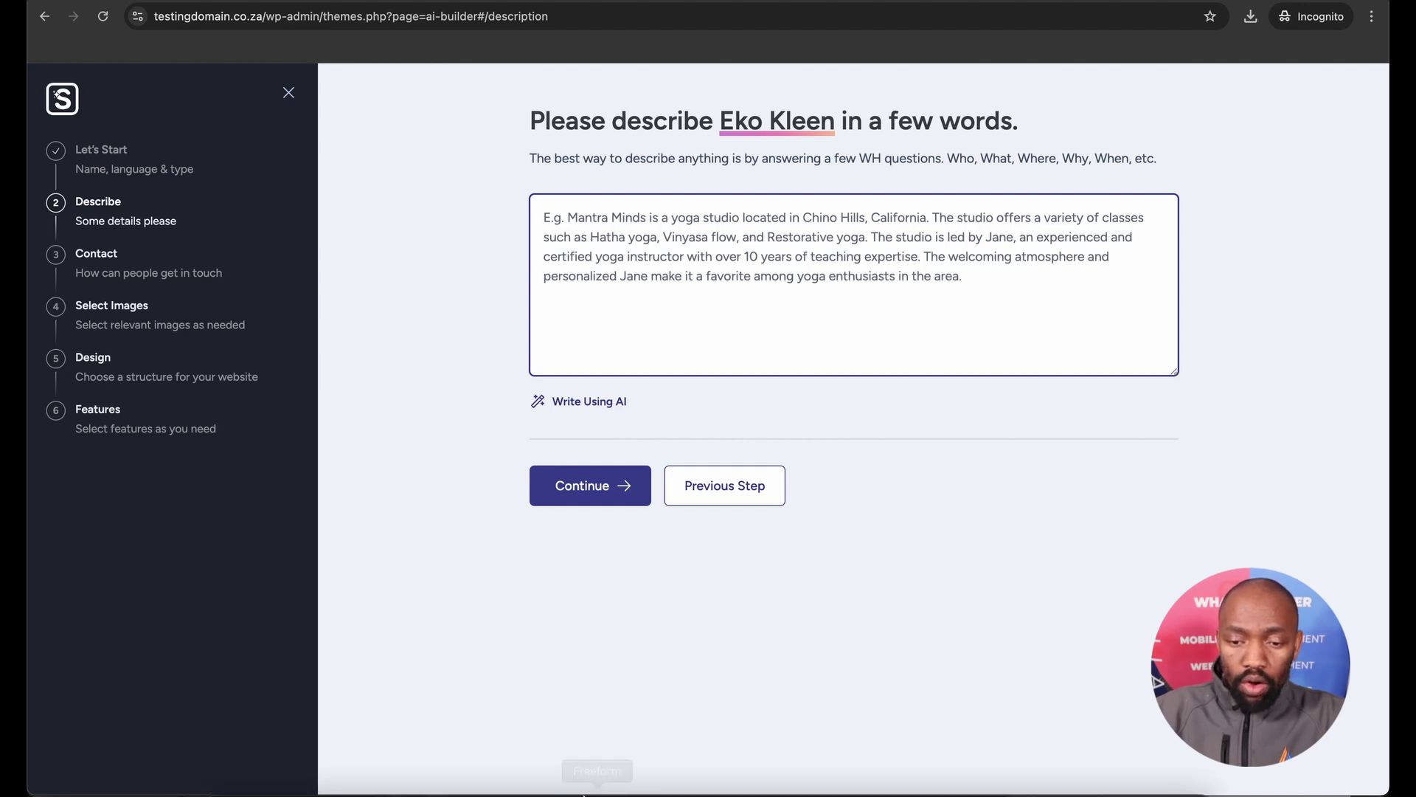
{"action": "left_click", "coordinate": [565, 758]}
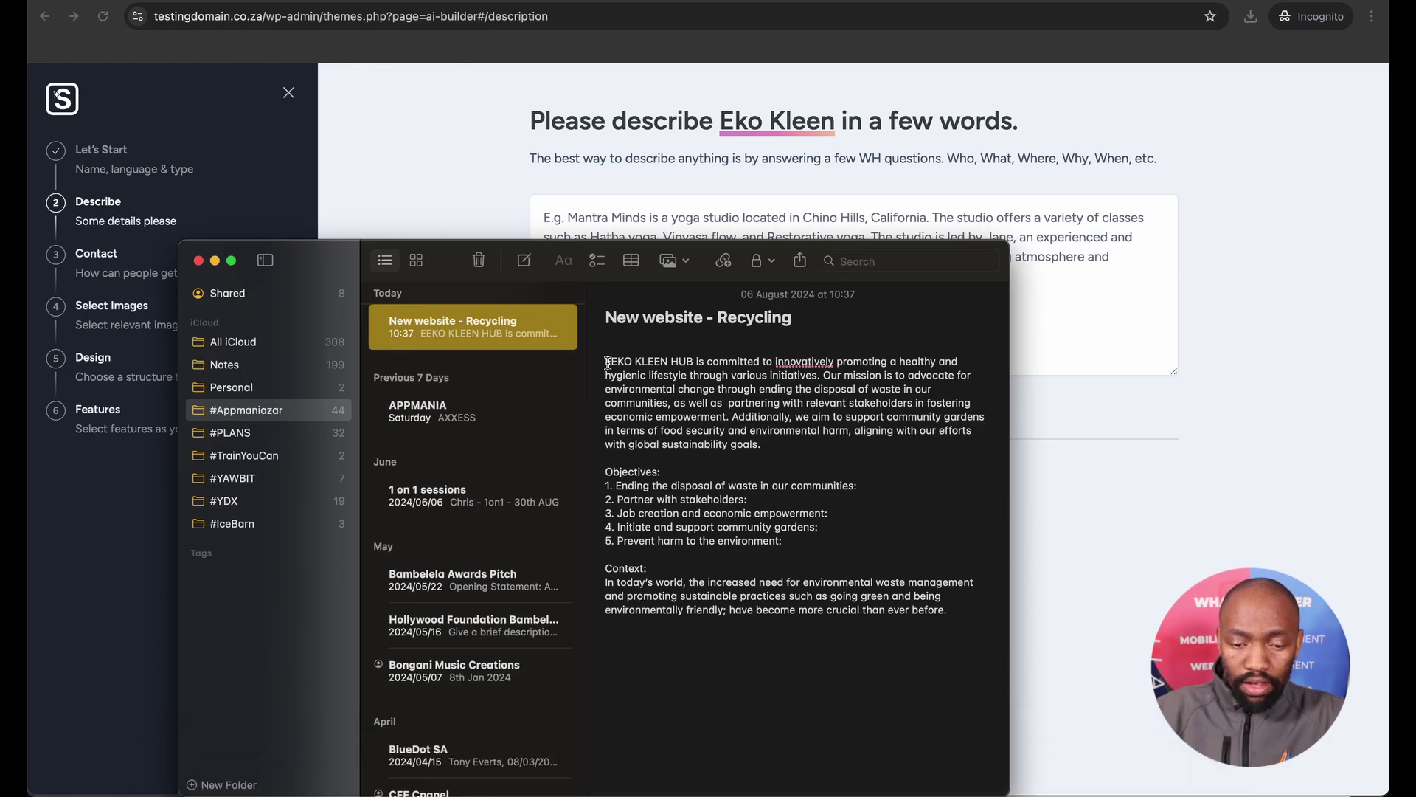
{"action": "left_click_drag", "start_coordinate": [608, 362], "coordinate": [976, 626]}
{"action": "key", "text": "super+c"}
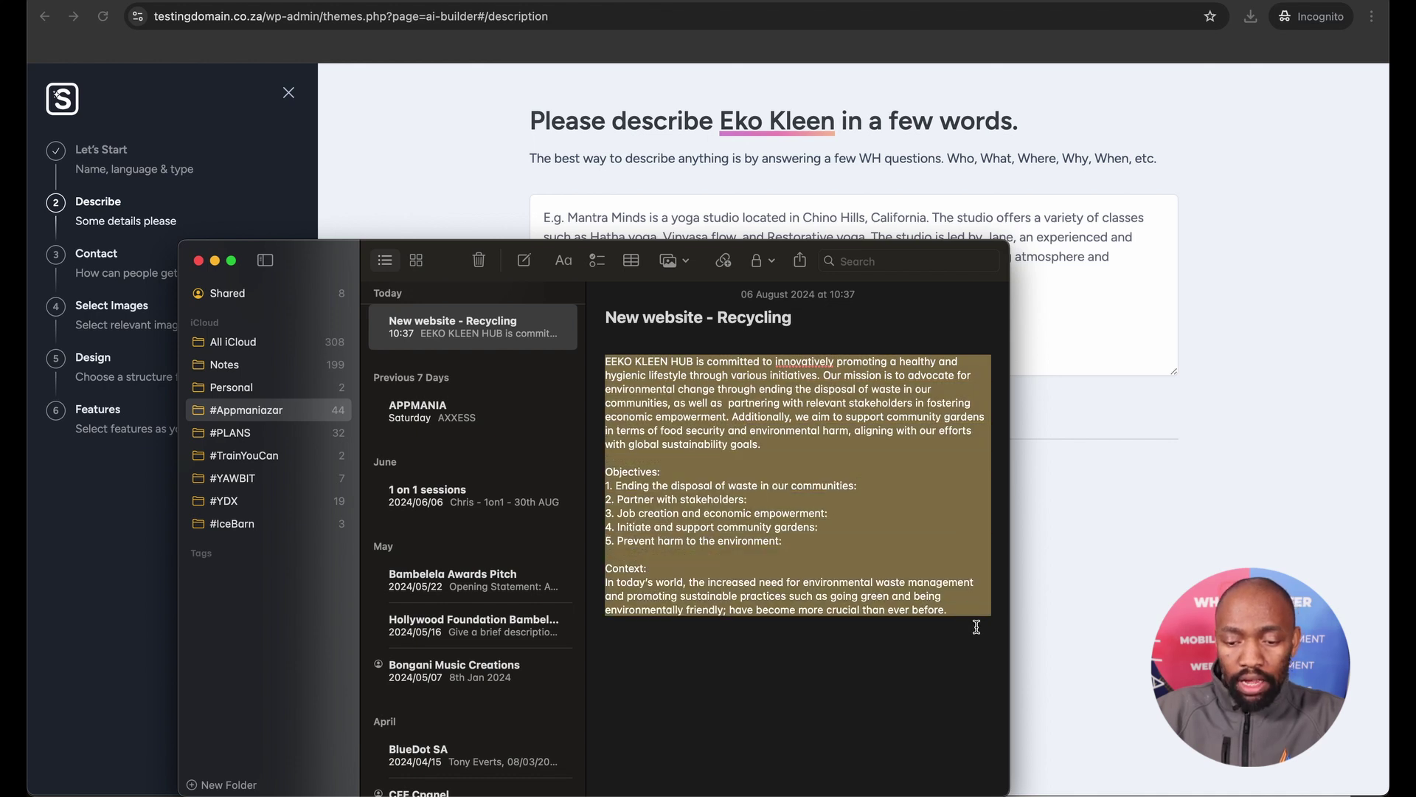
{"action": "left_click", "coordinate": [1062, 452]}
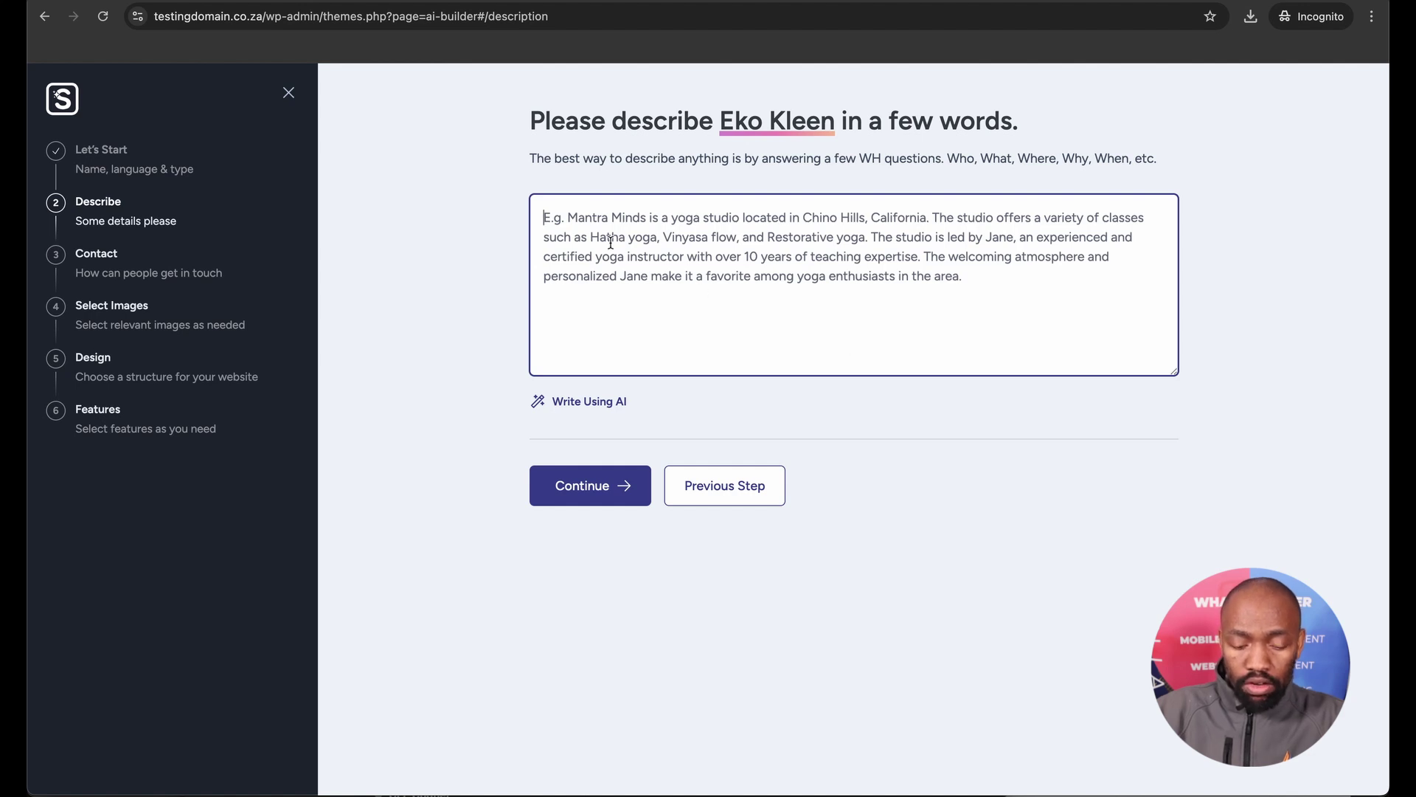
{"action": "key", "text": "super+v"}
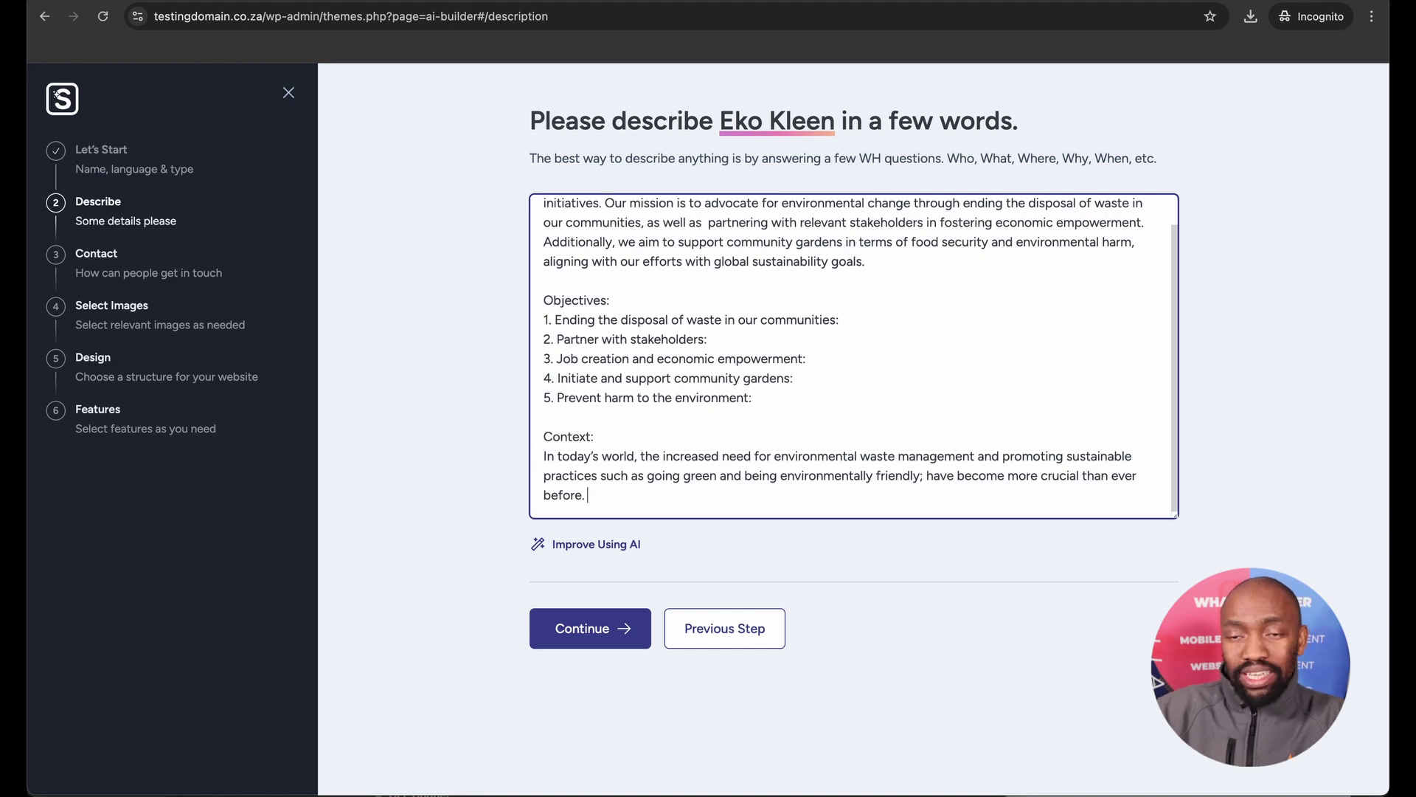
{"action": "left_click", "coordinate": [426, 193]}
{"action": "scroll", "coordinate": [562, 262], "scroll_direction": "up", "scroll_amount": 2}
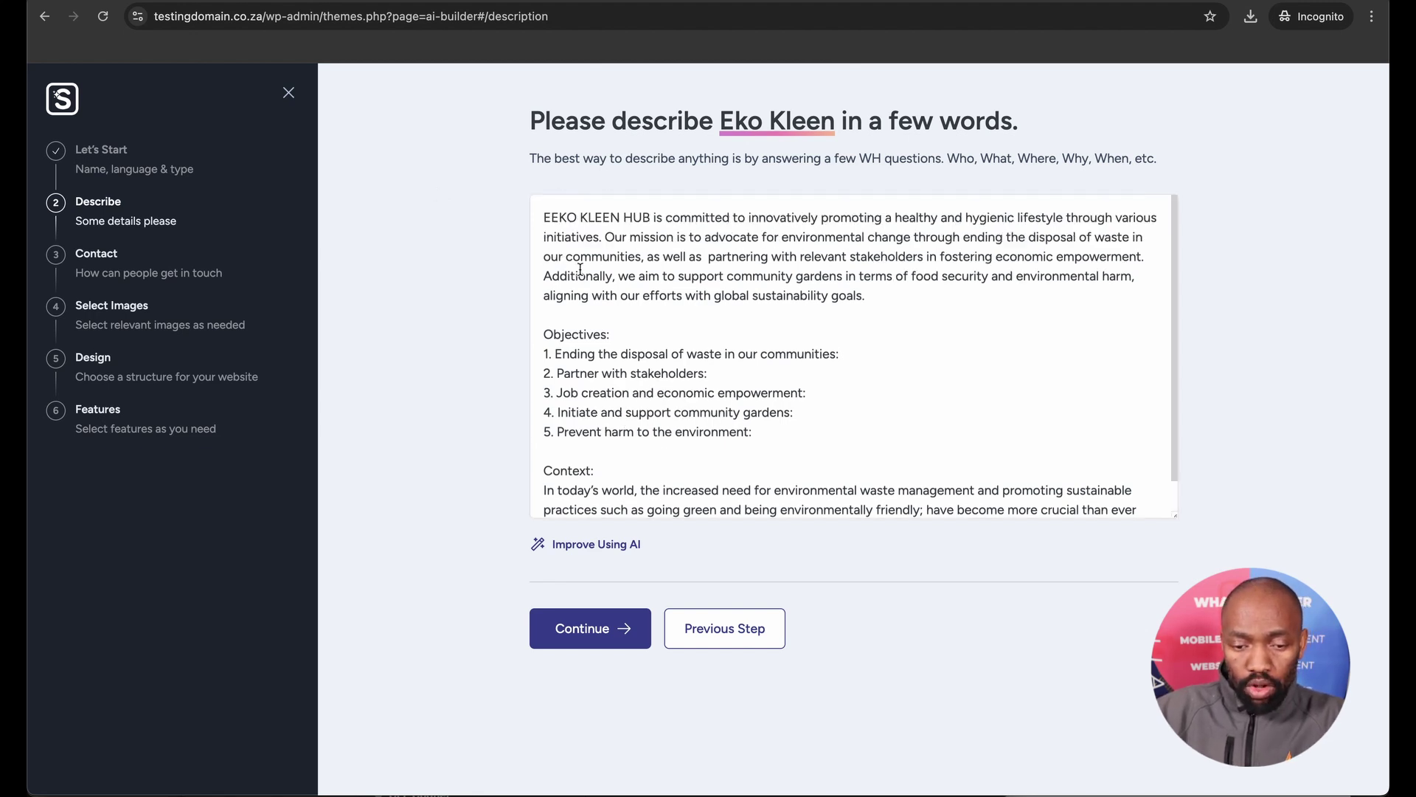
{"action": "scroll", "coordinate": [587, 298], "scroll_direction": "down", "scroll_amount": 1}
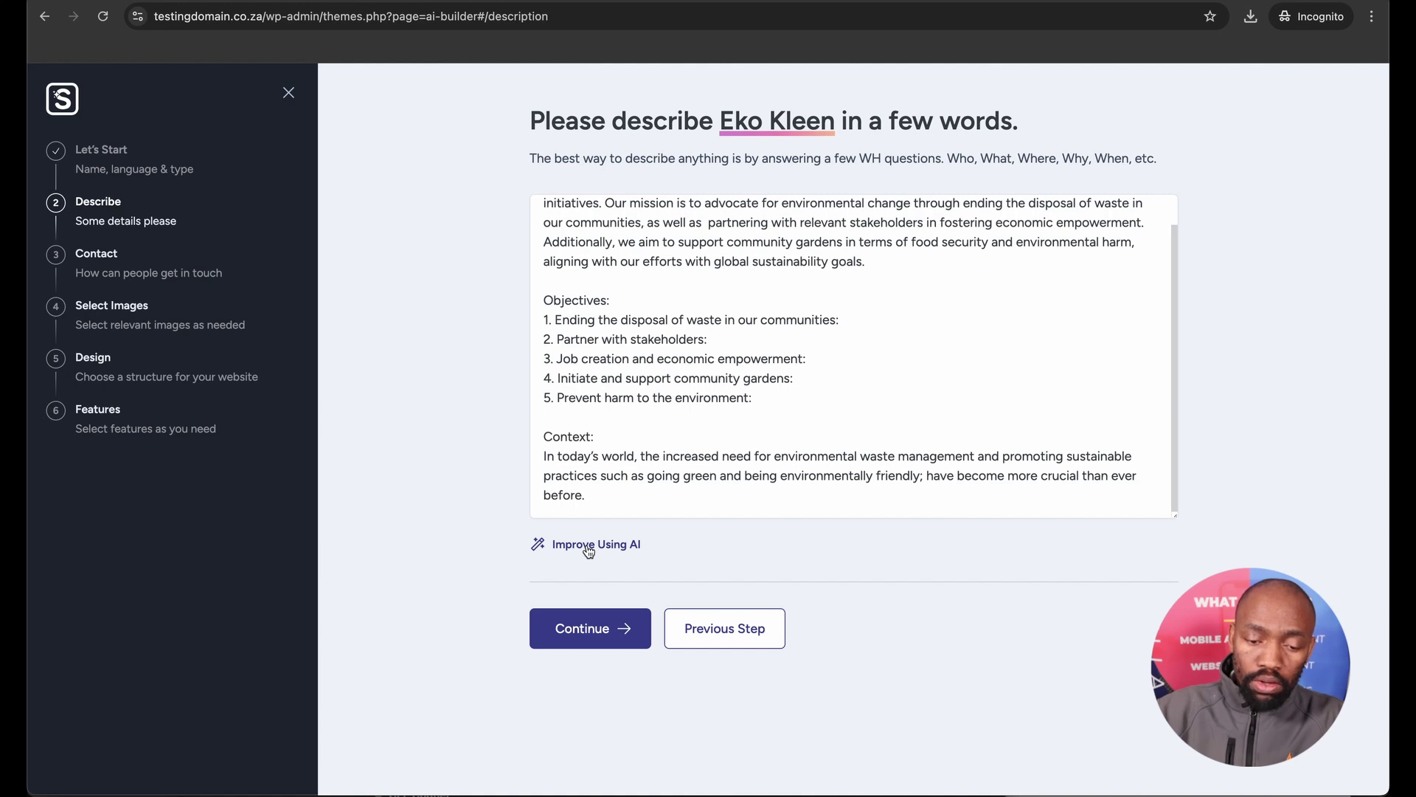
Enter the site's contact e-mail and business address in the contact details step.
{"action": "left_click", "coordinate": [574, 628]}
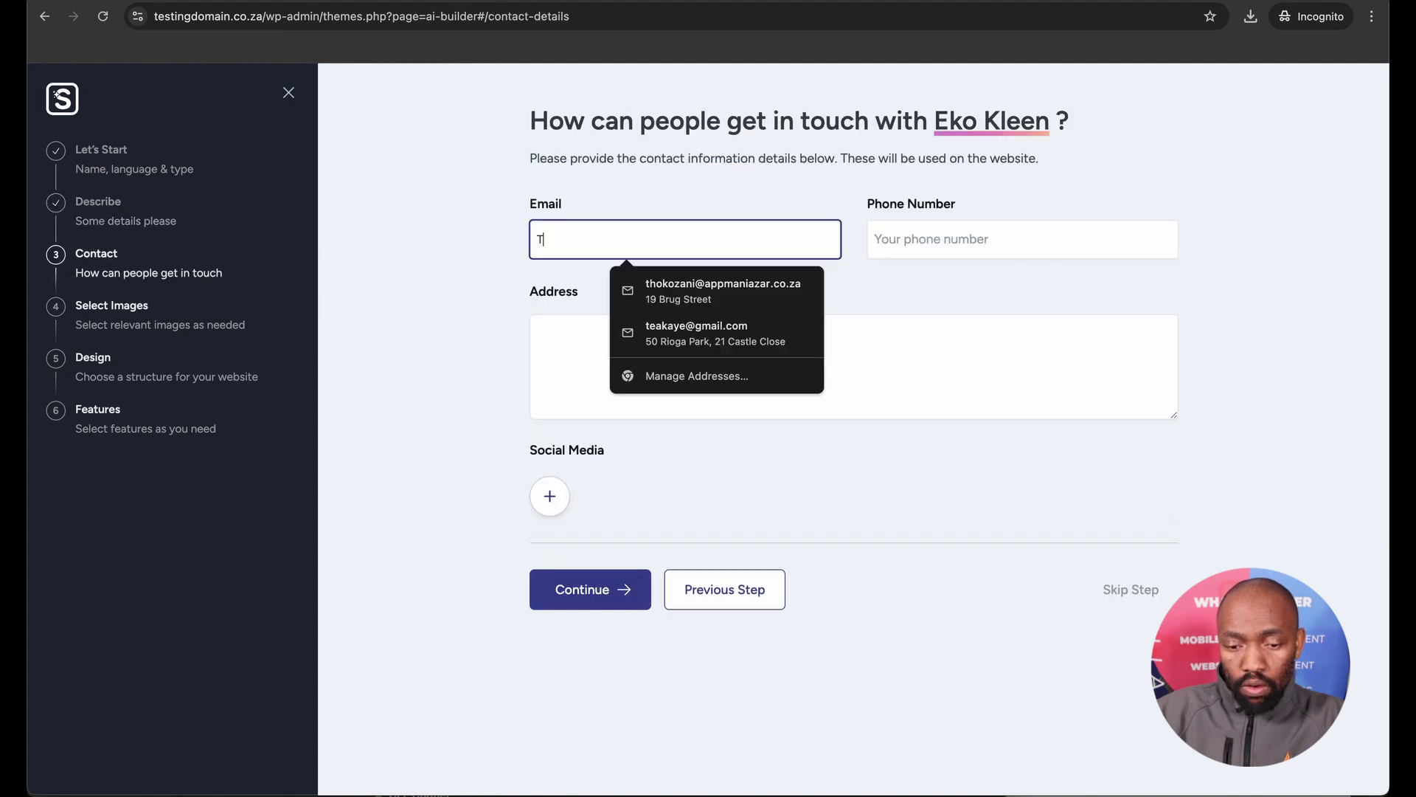
{"action": "key", "text": "BackSpace"}
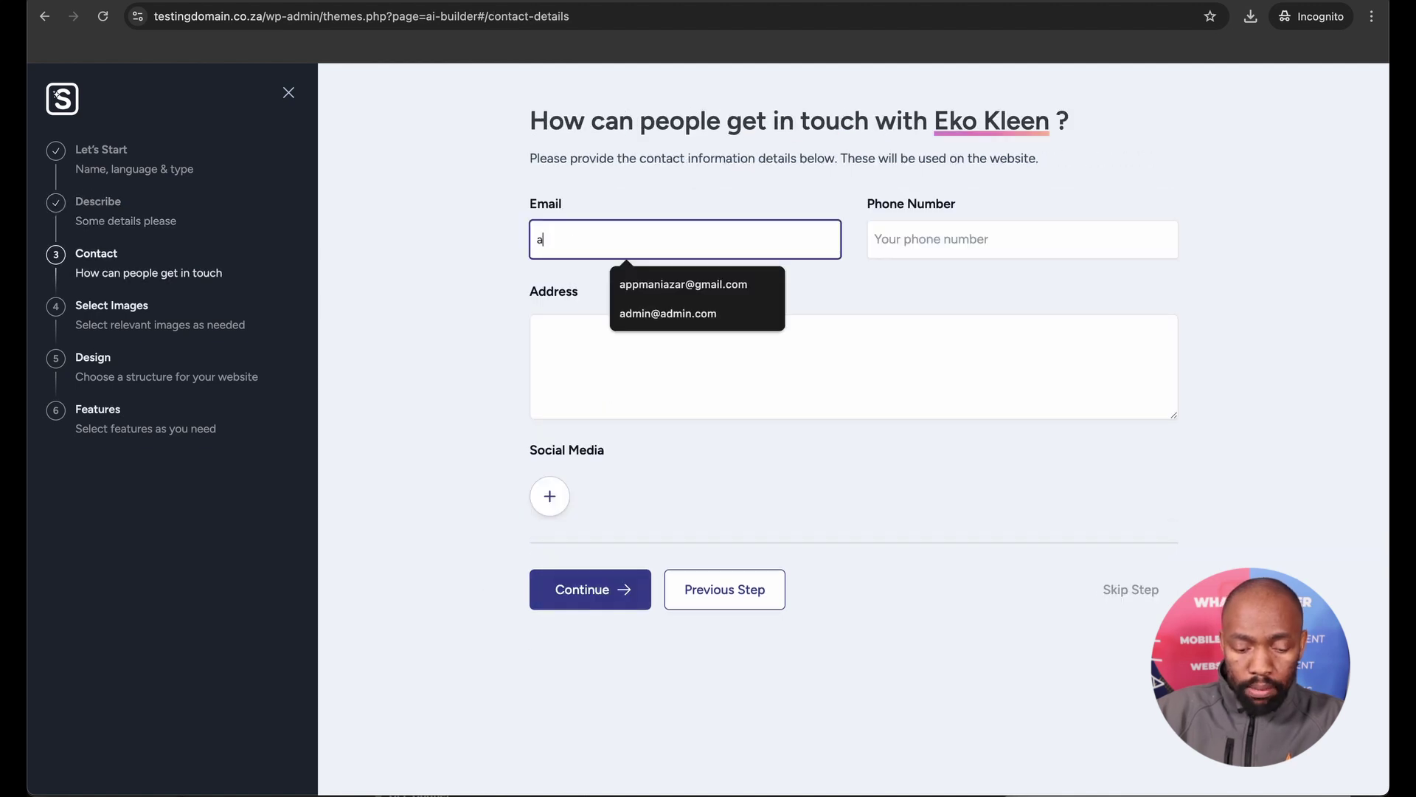
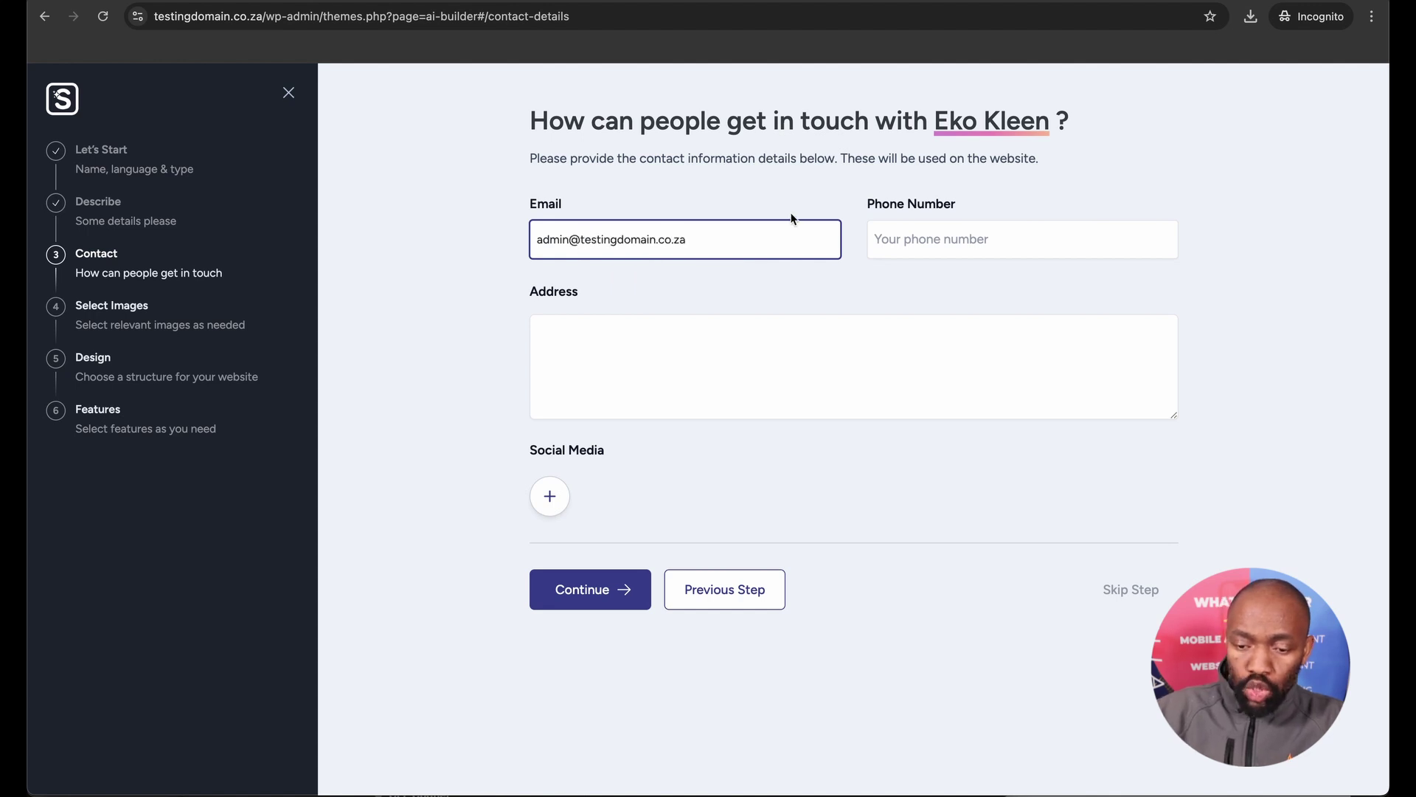
{"action": "left_click", "coordinate": [888, 235]}
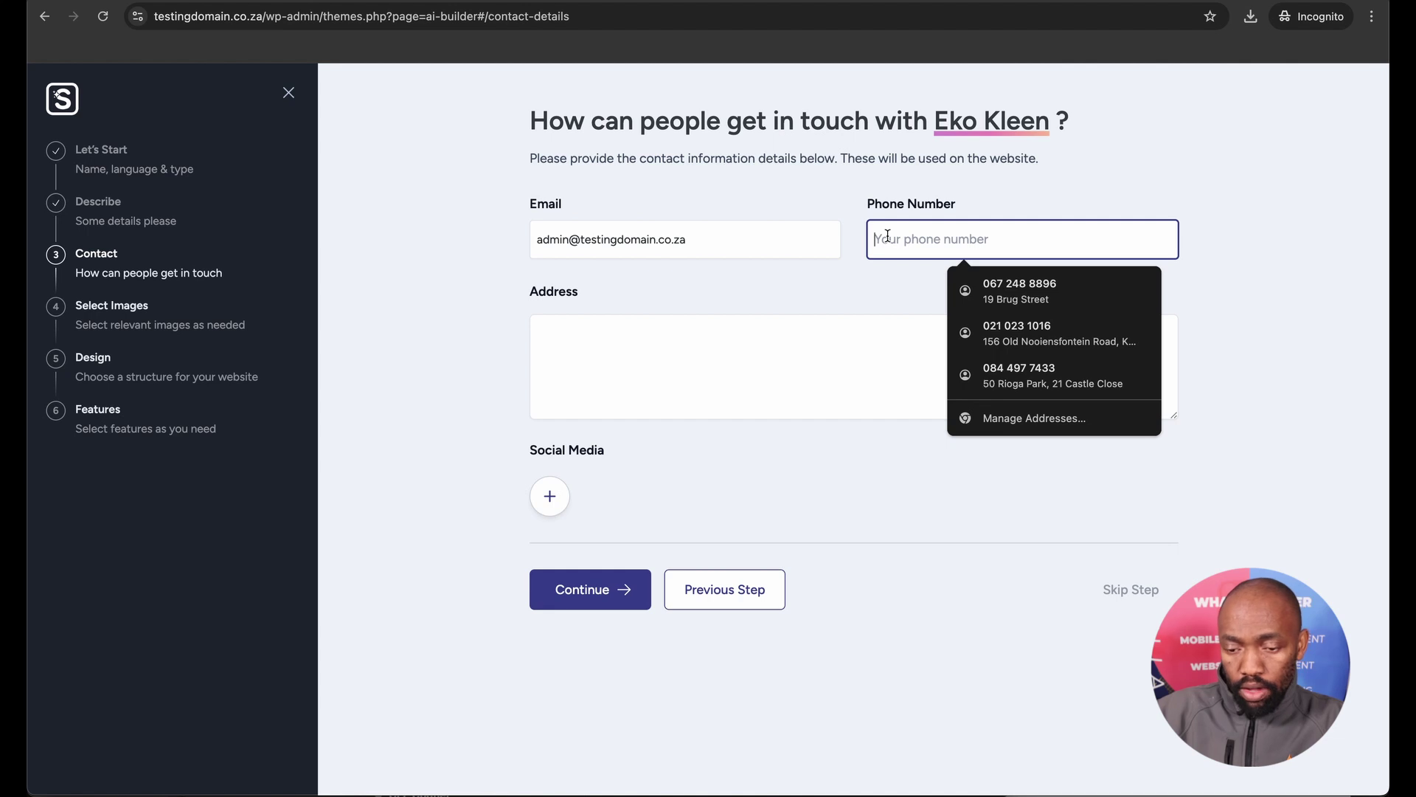
{"action": "left_click", "coordinate": [1068, 199]}
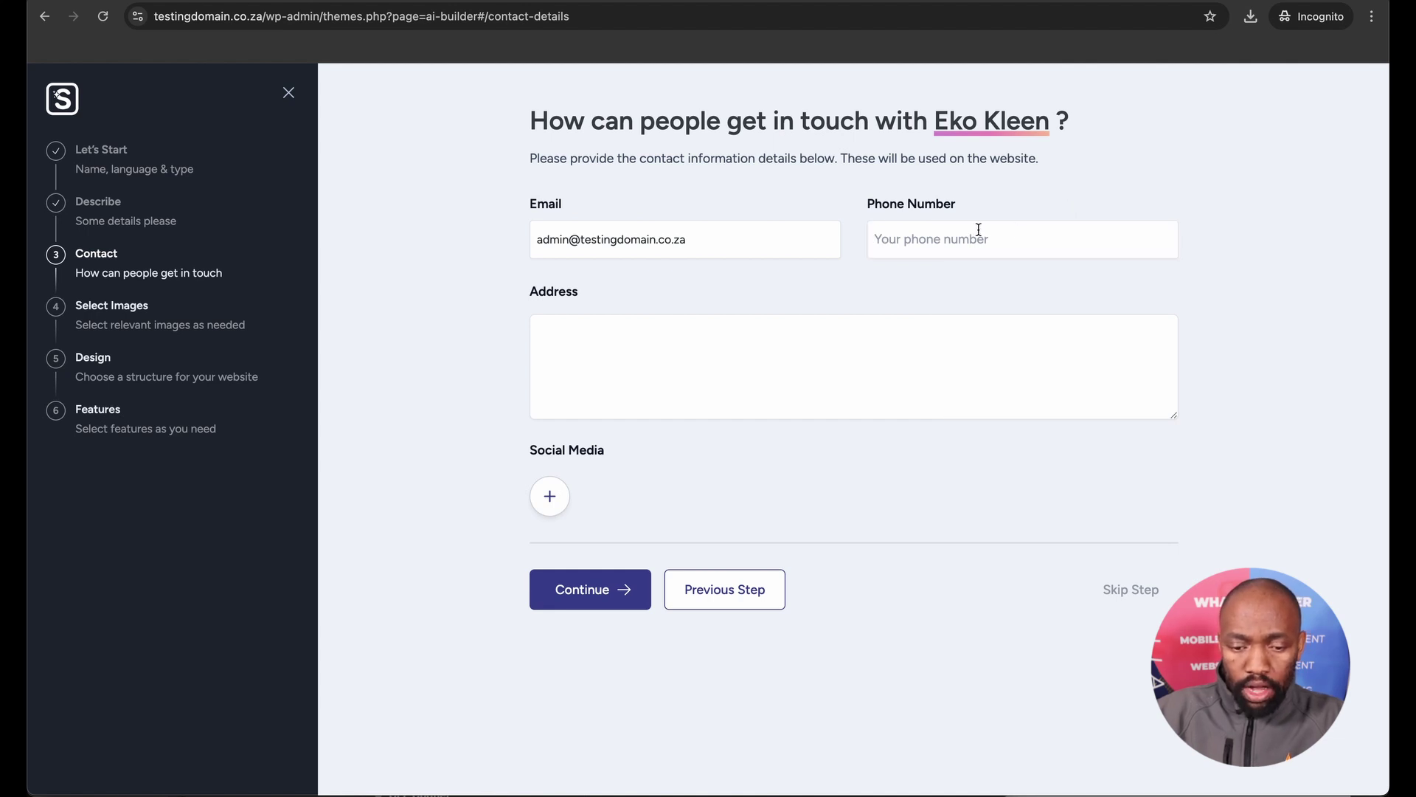
{"action": "left_click", "coordinate": [697, 343]}
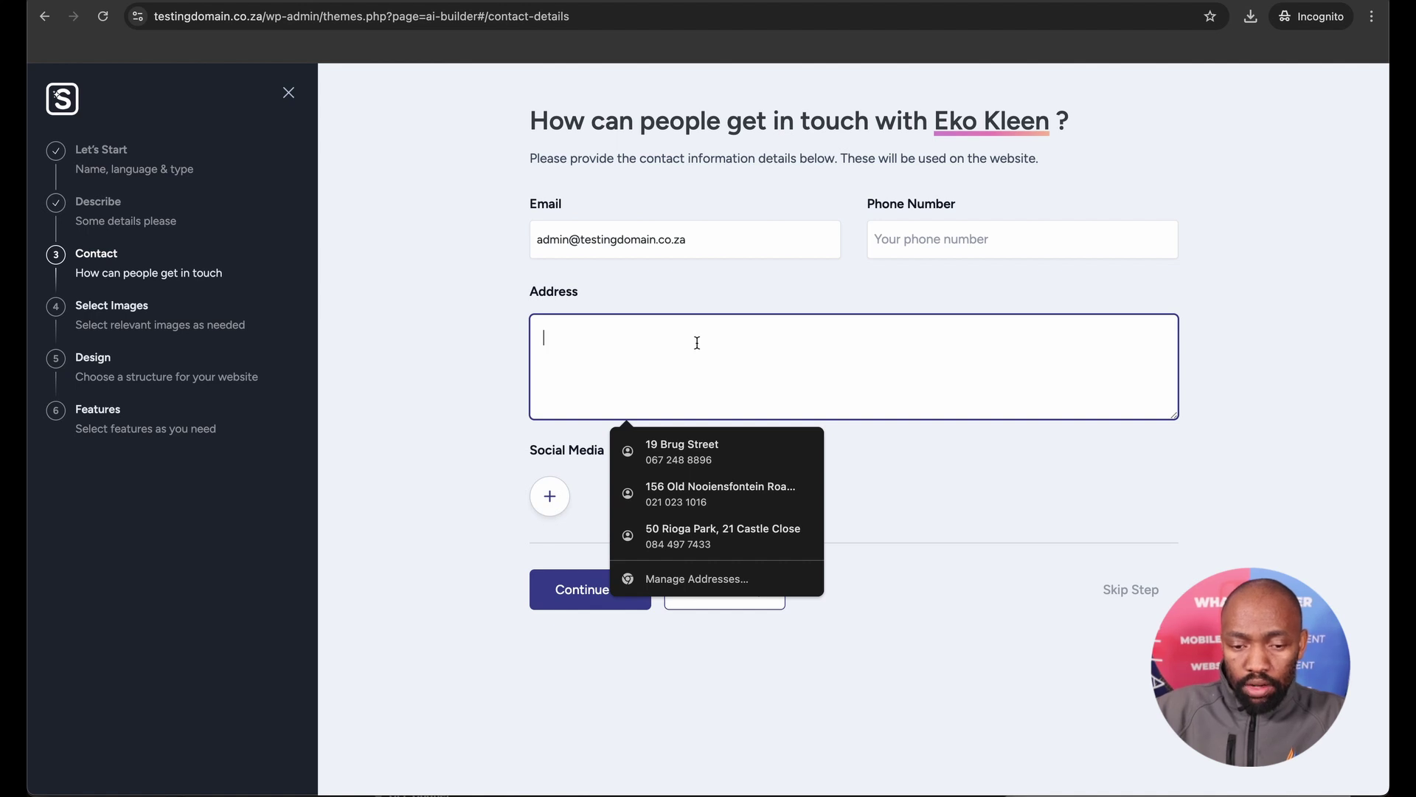
{"action": "type", "text": "Embekweni, Paarl, Cape Town"}
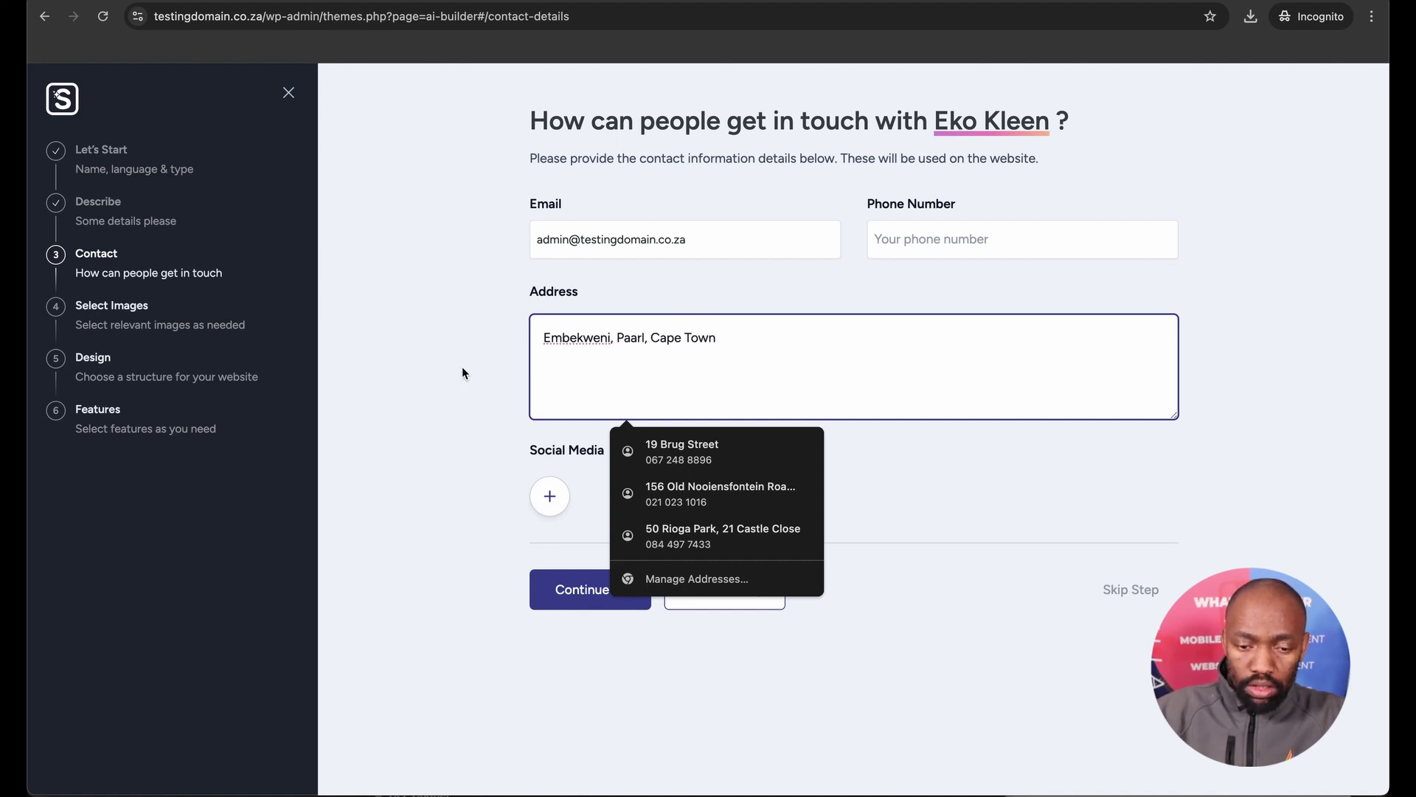
{"action": "left_click", "coordinate": [462, 368]}
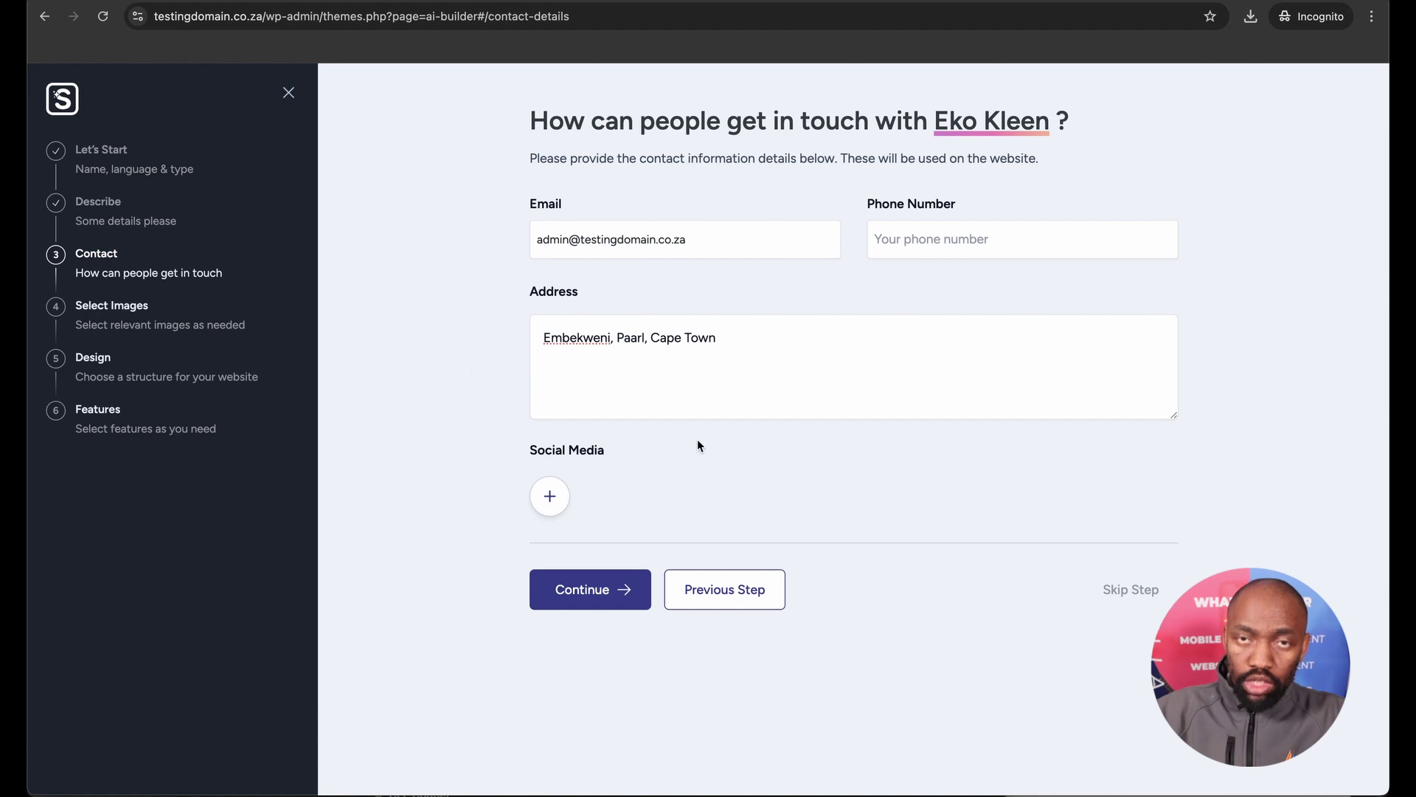
Add a Facebook social link with the business's page name.
{"action": "left_click", "coordinate": [549, 496]}
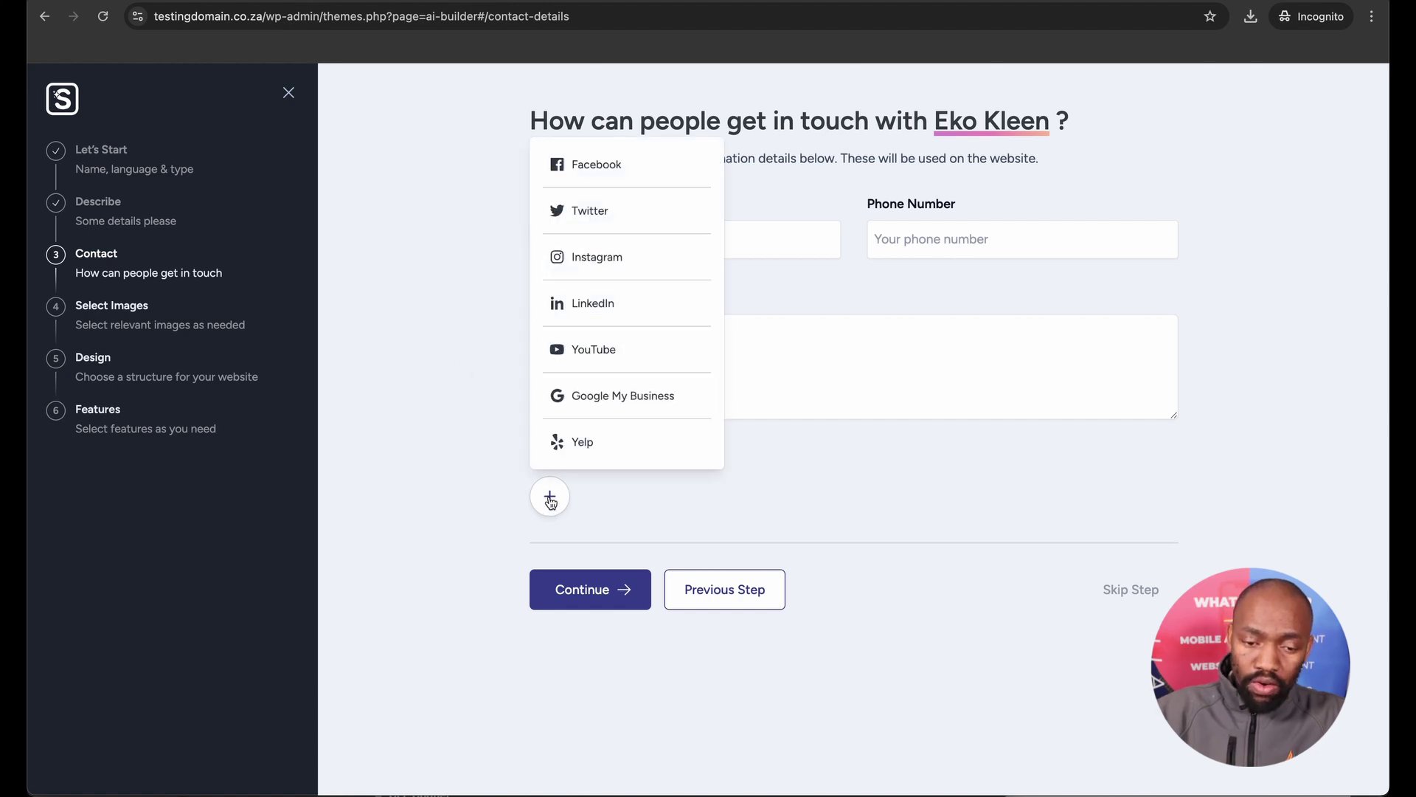
{"action": "left_click", "coordinate": [597, 164]}
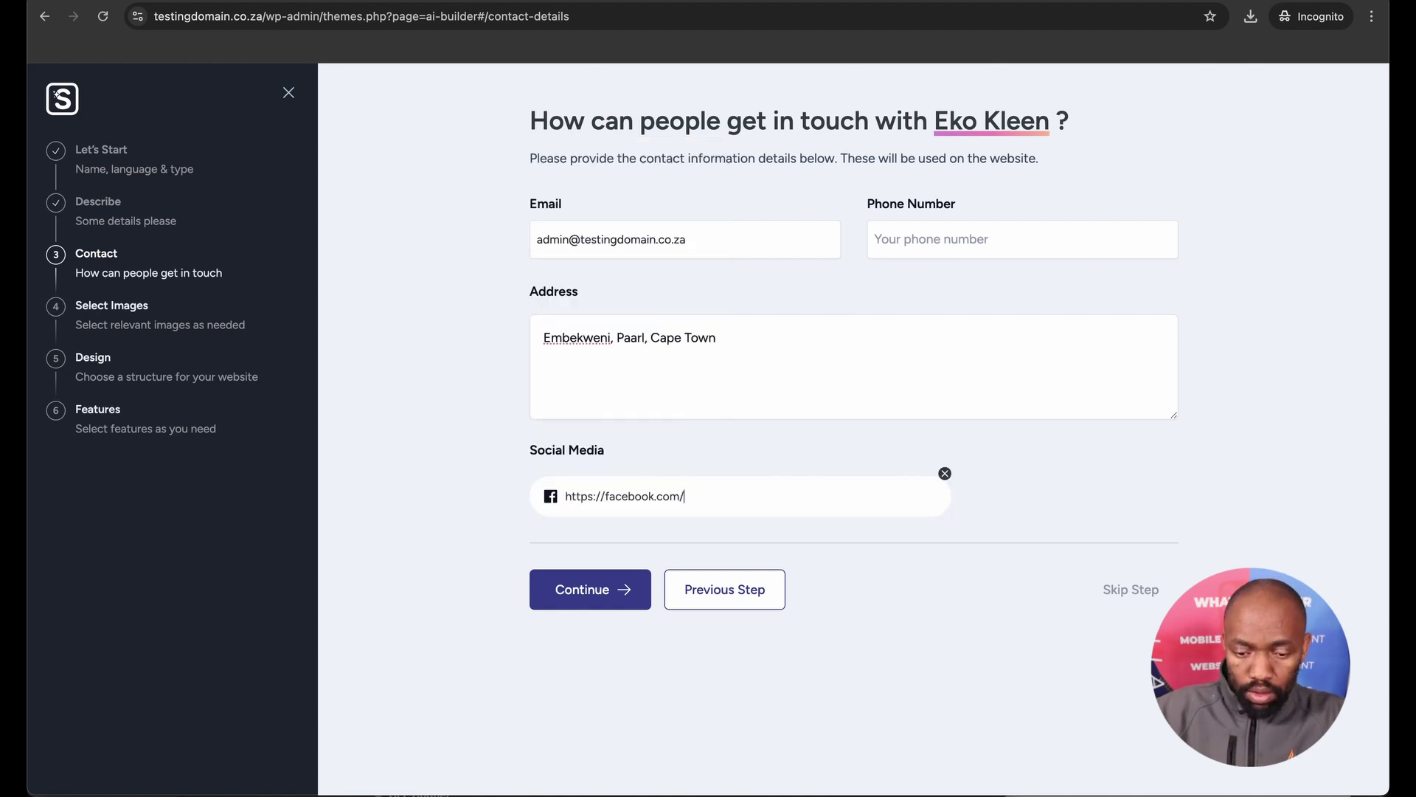
{"action": "type", "text": "eek"}
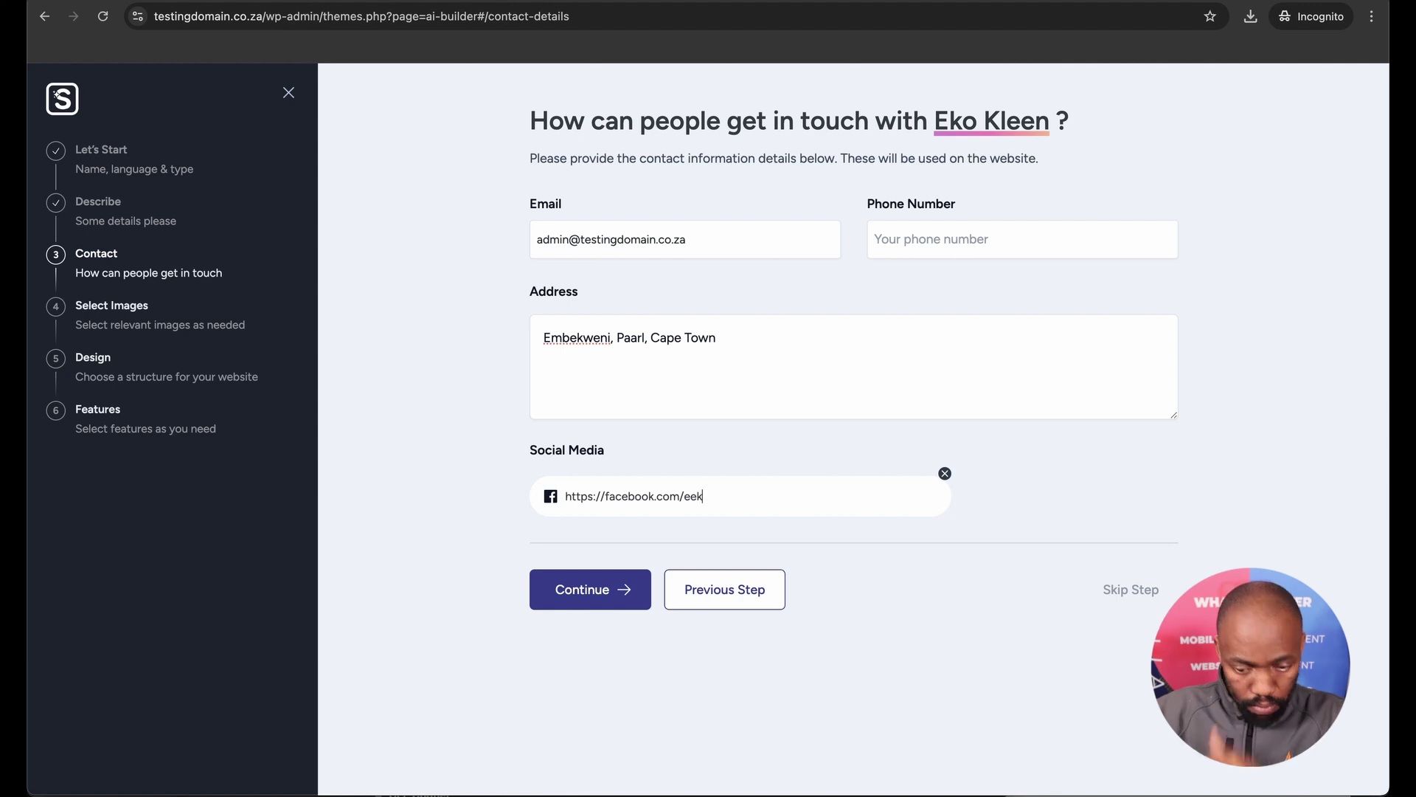
{"action": "type", "text": "okleen"}
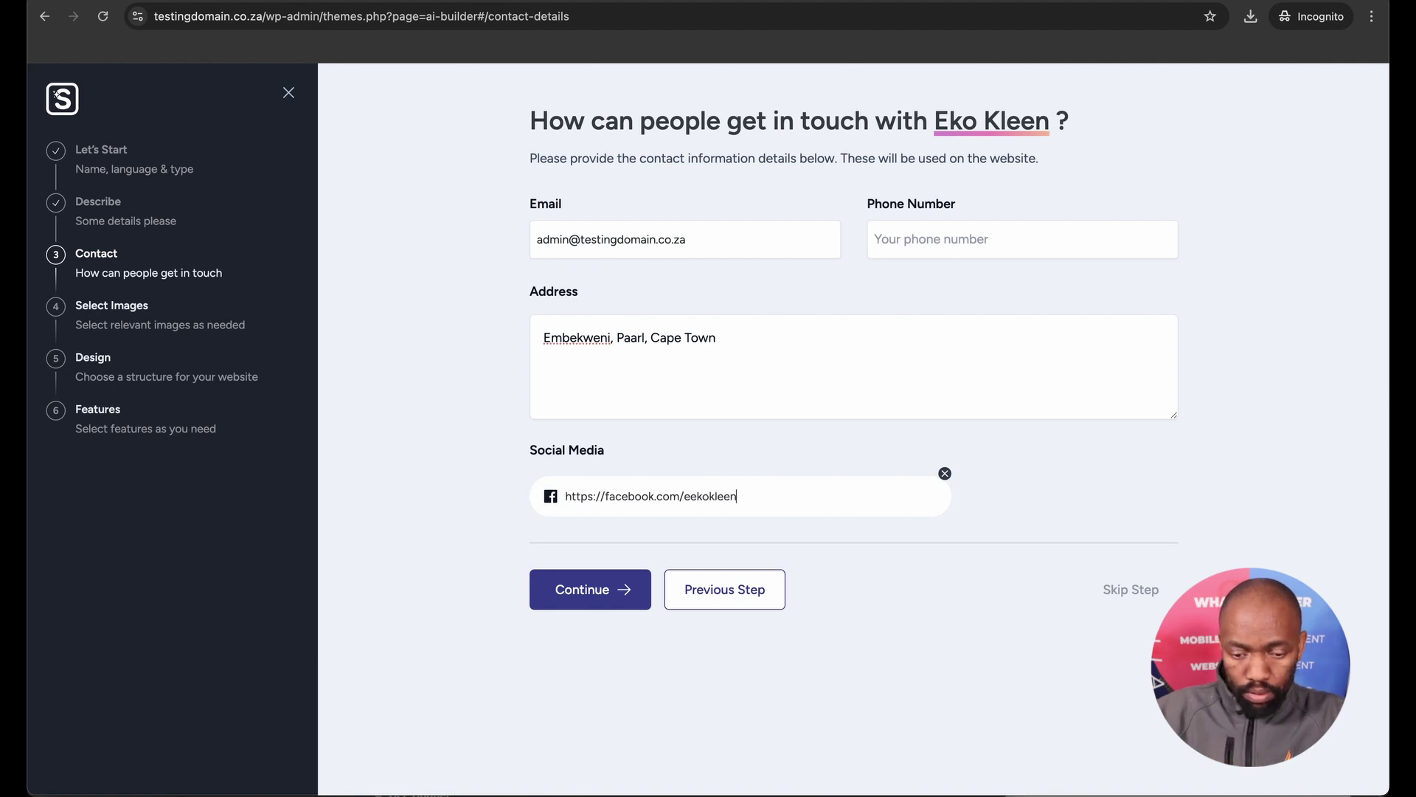
{"action": "type", "text": "hub"}
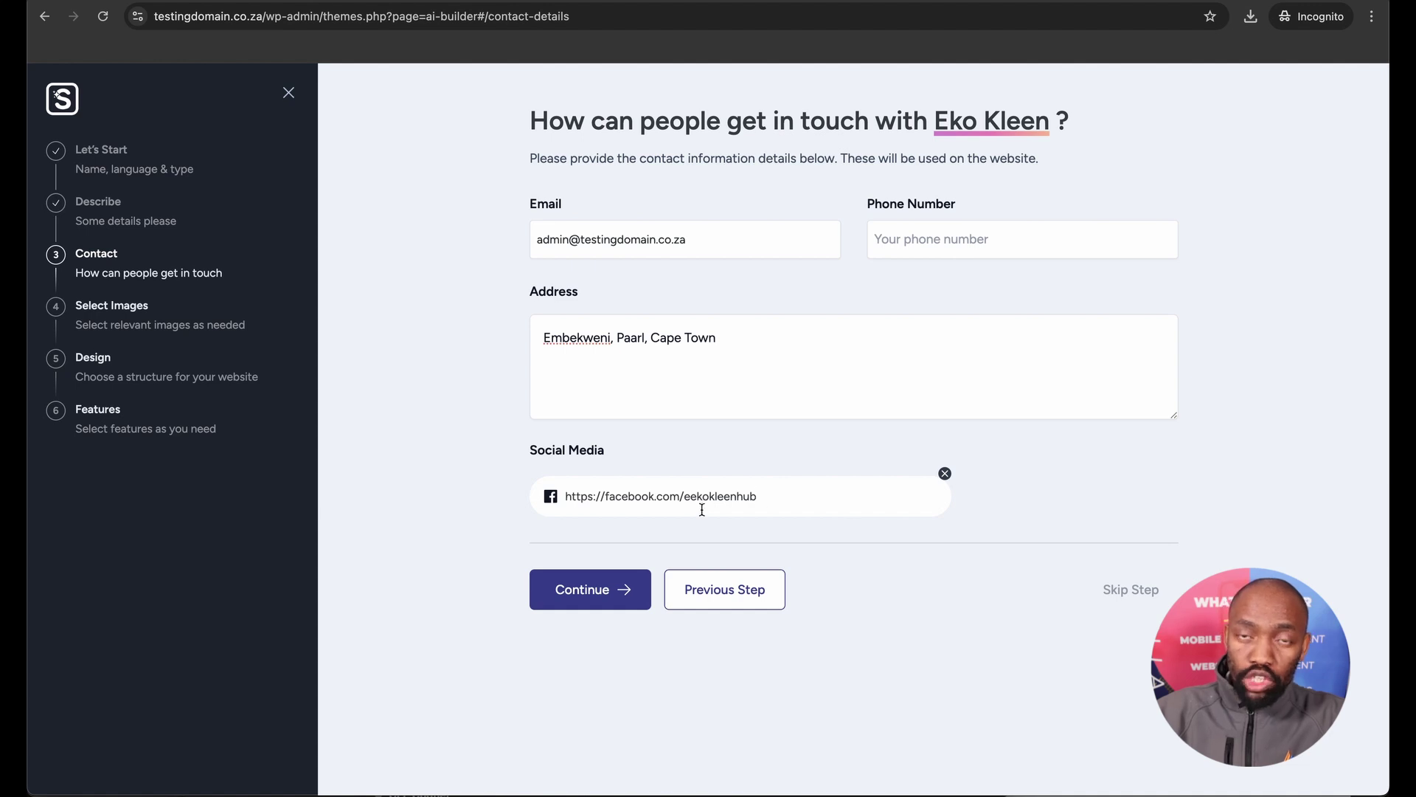
{"action": "left_click", "coordinate": [501, 544]}
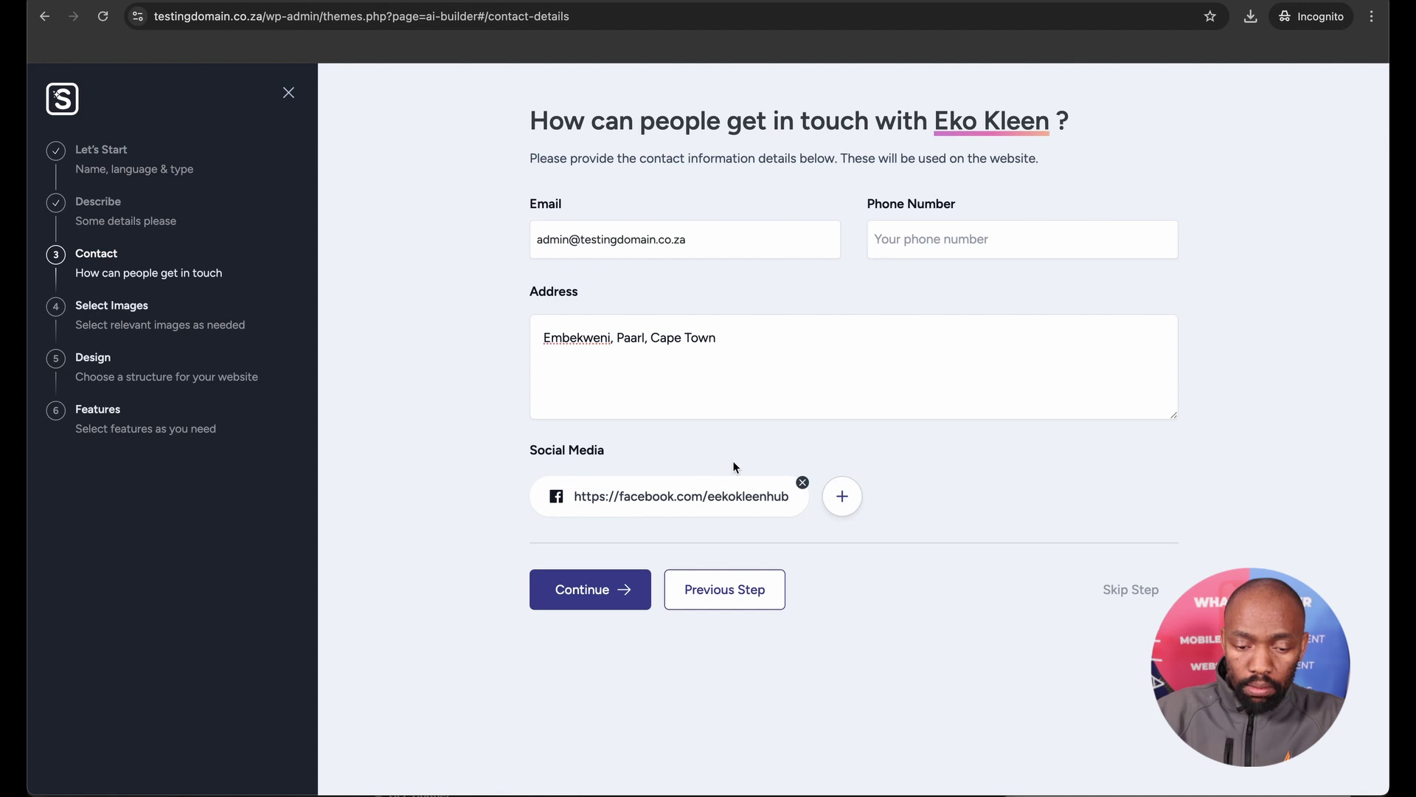
Select the plastic bottles pile, tyre landfill and beach bottle photos from the waste management results.
{"action": "left_click", "coordinate": [587, 591]}
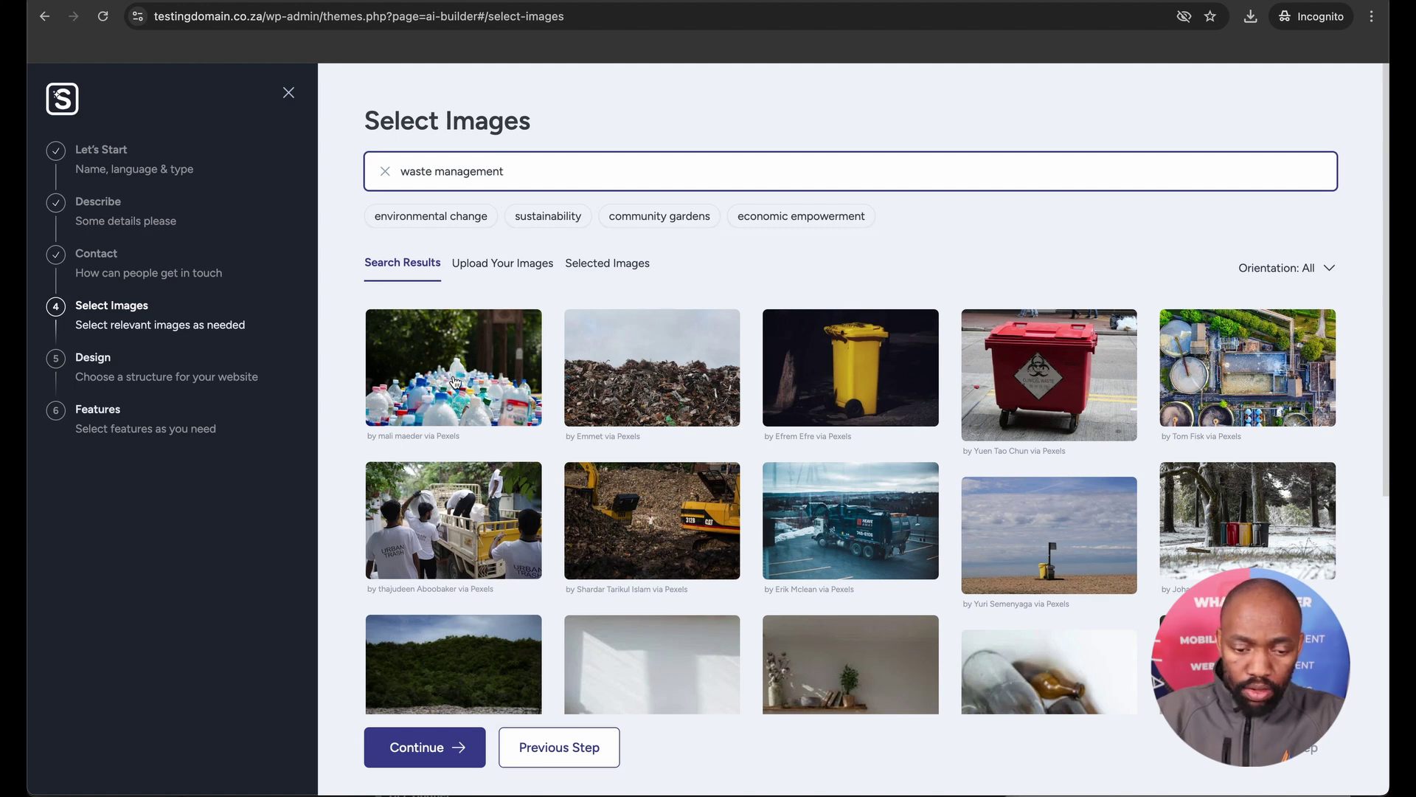
{"action": "left_click", "coordinate": [455, 382]}
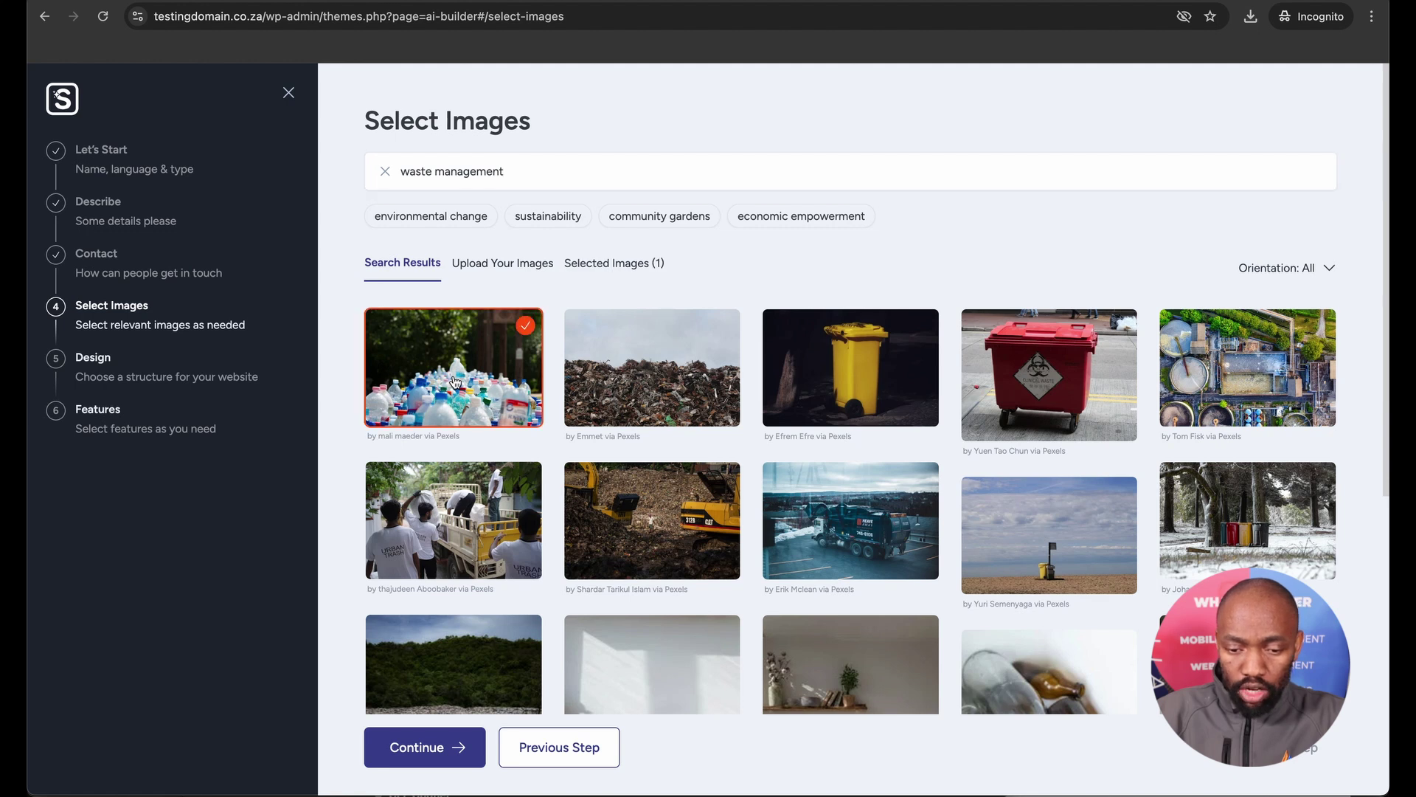
{"action": "scroll", "coordinate": [612, 404], "scroll_direction": "down", "scroll_amount": 2}
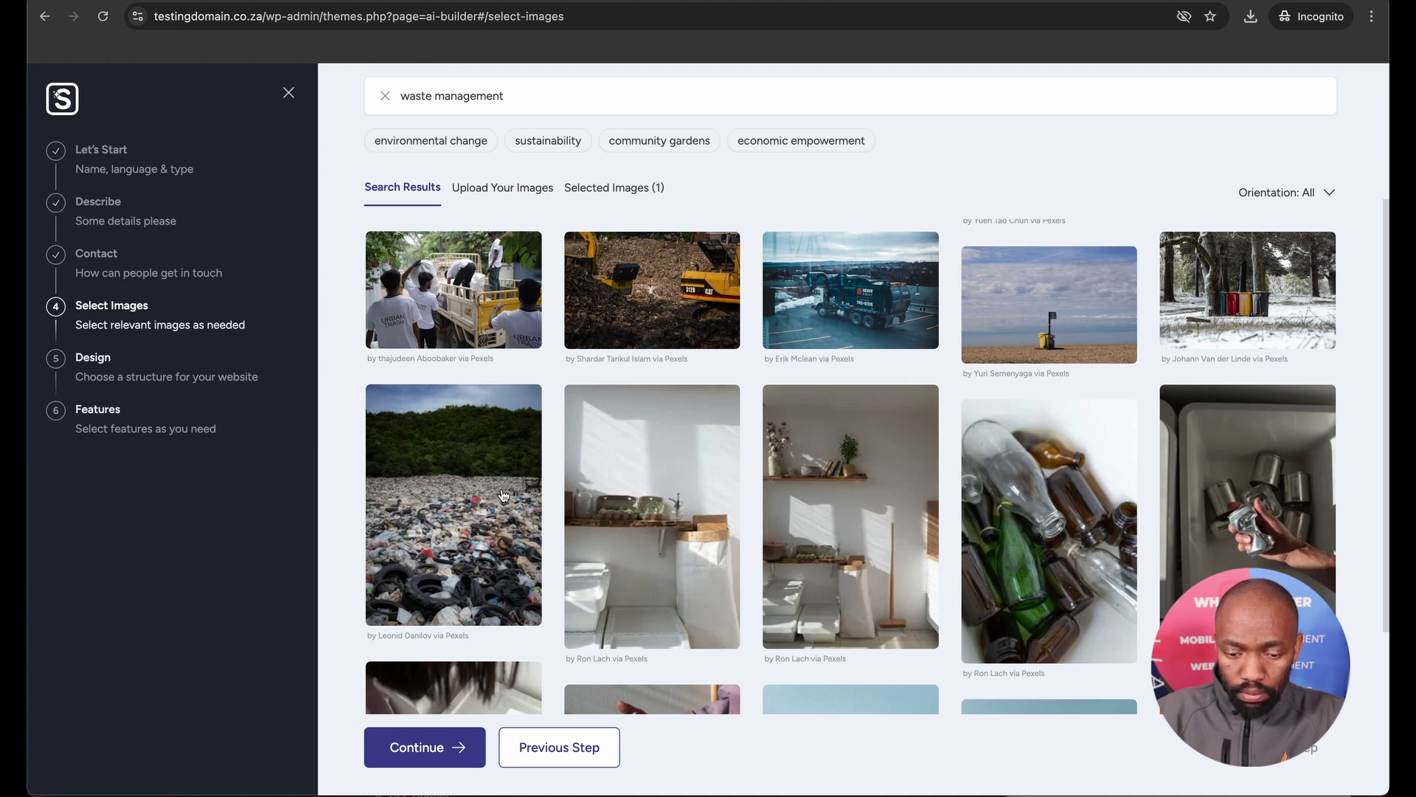
{"action": "left_click", "coordinate": [503, 495]}
{"action": "scroll", "coordinate": [621, 522], "scroll_direction": "down", "scroll_amount": 3}
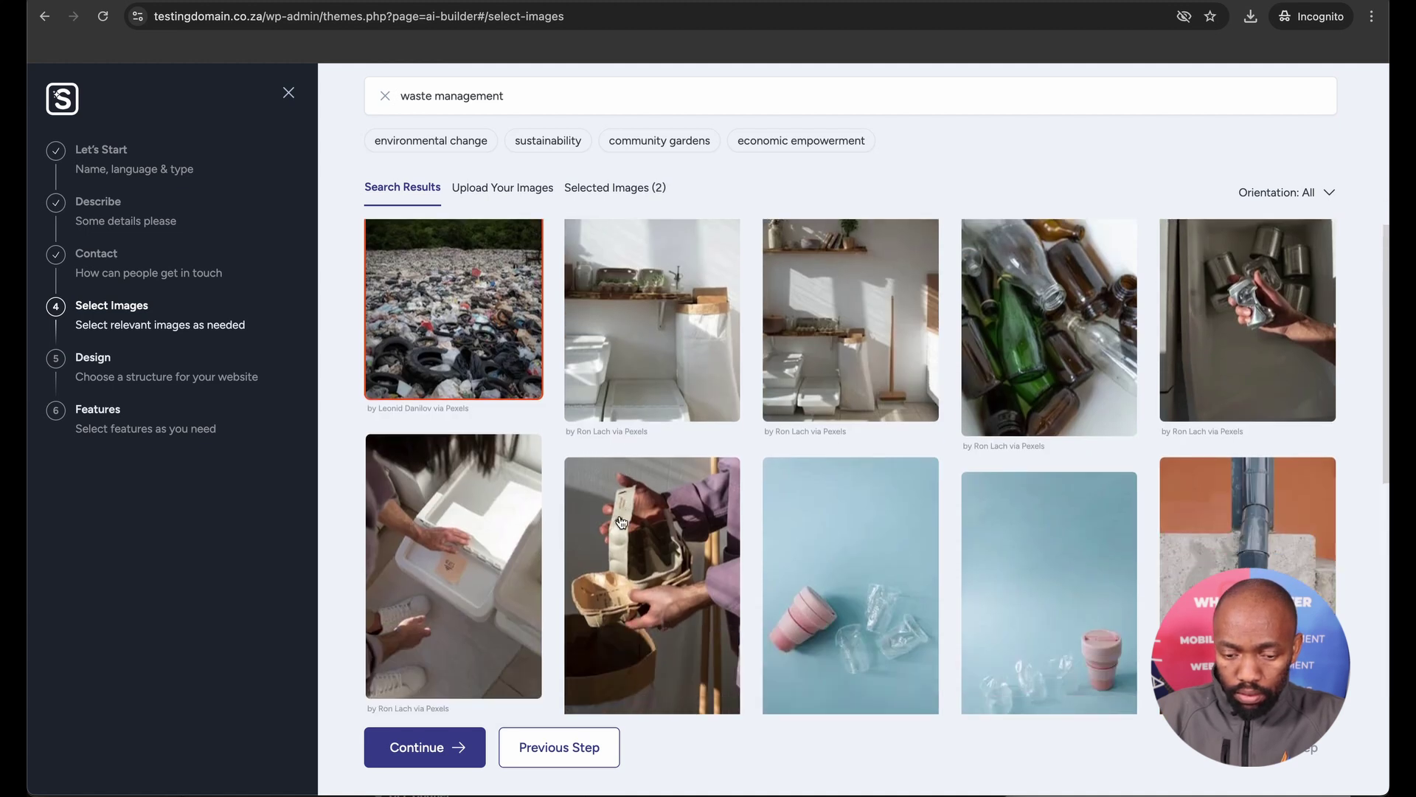
{"action": "scroll", "coordinate": [621, 522], "scroll_direction": "down", "scroll_amount": 5}
{"action": "left_click", "coordinate": [824, 451]}
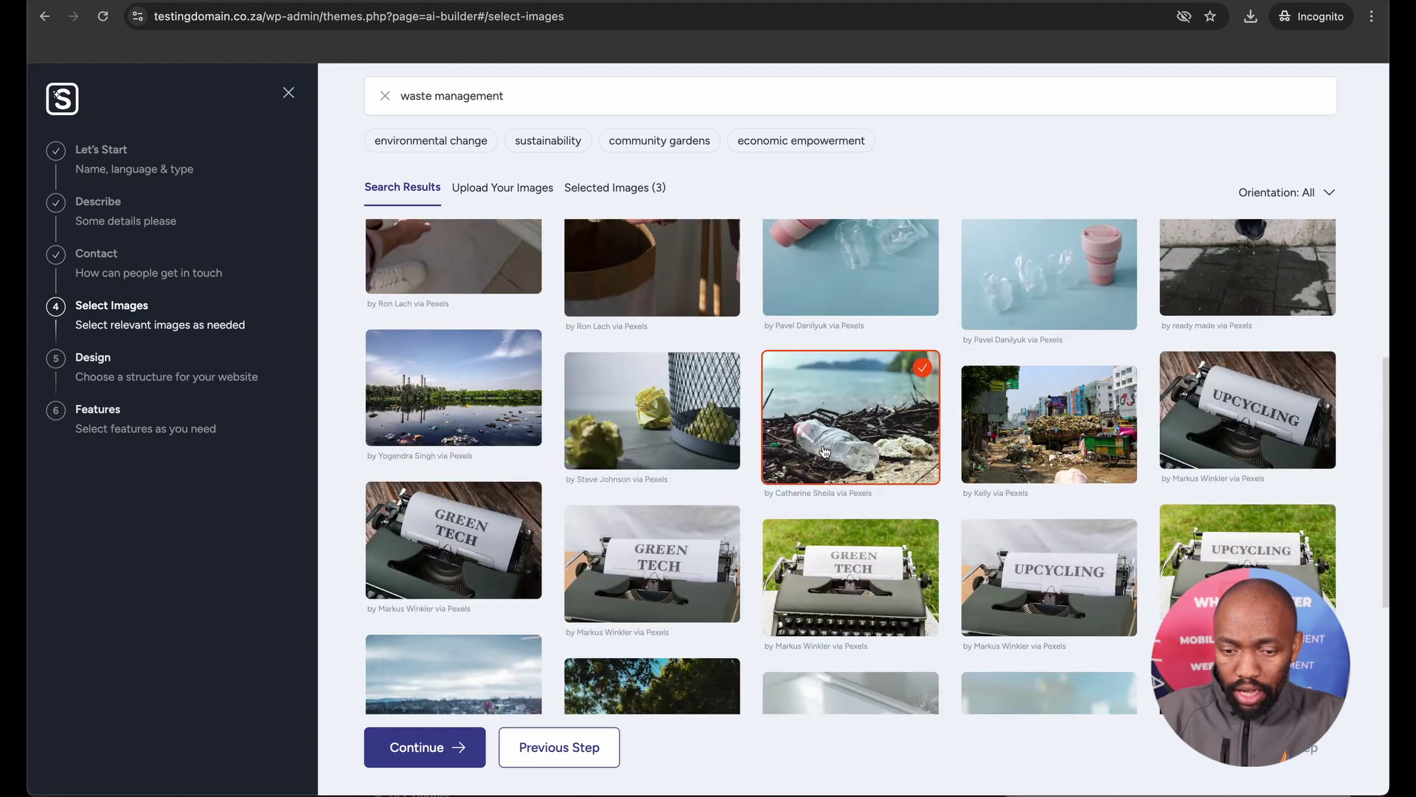
{"action": "scroll", "coordinate": [798, 502], "scroll_direction": "down", "scroll_amount": 1}
{"action": "scroll", "coordinate": [737, 531], "scroll_direction": "down", "scroll_amount": 3}
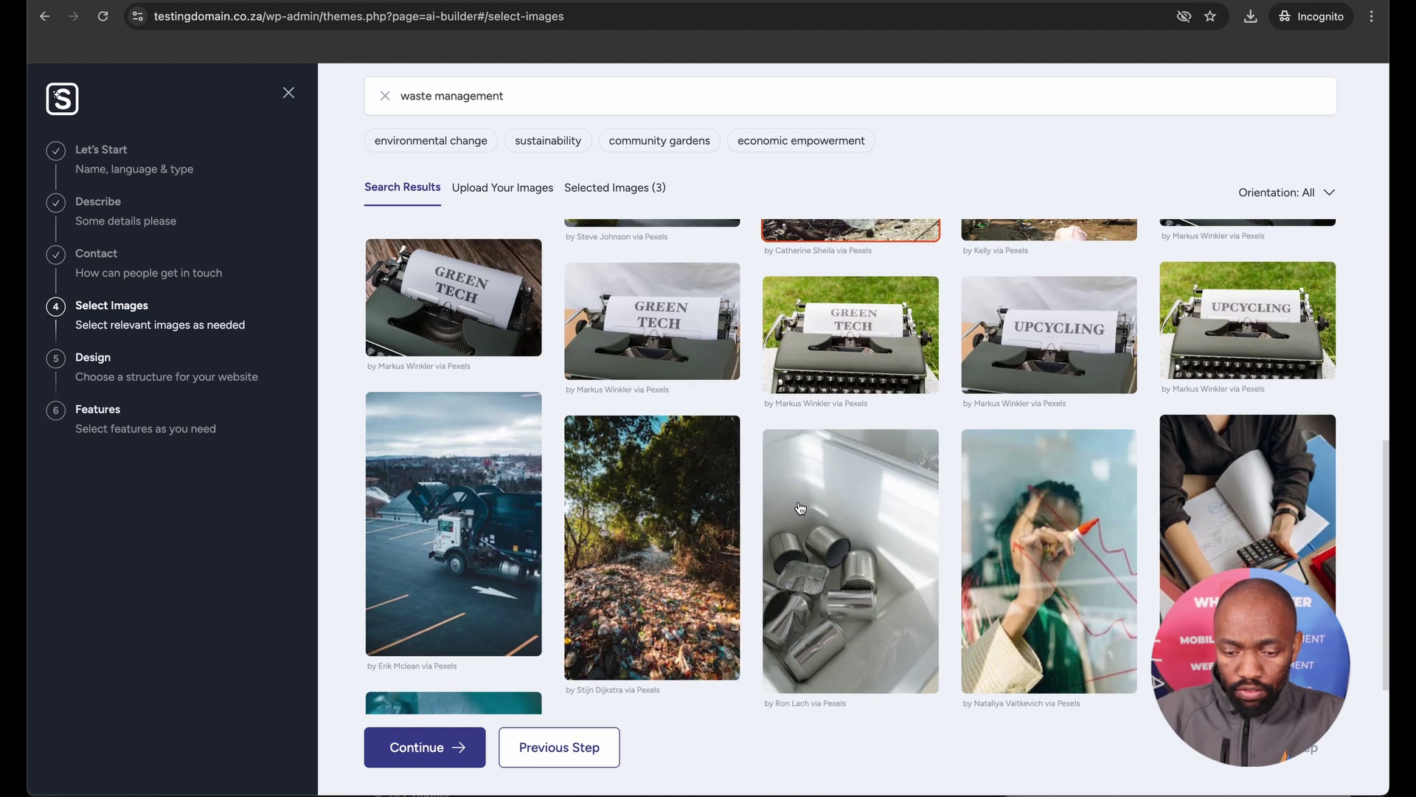
Also select the litter-covered forest path, bag of plastic bottles and stacked recycling bales photos.
{"action": "left_click", "coordinate": [690, 558]}
{"action": "scroll", "coordinate": [690, 559], "scroll_direction": "down", "scroll_amount": 5}
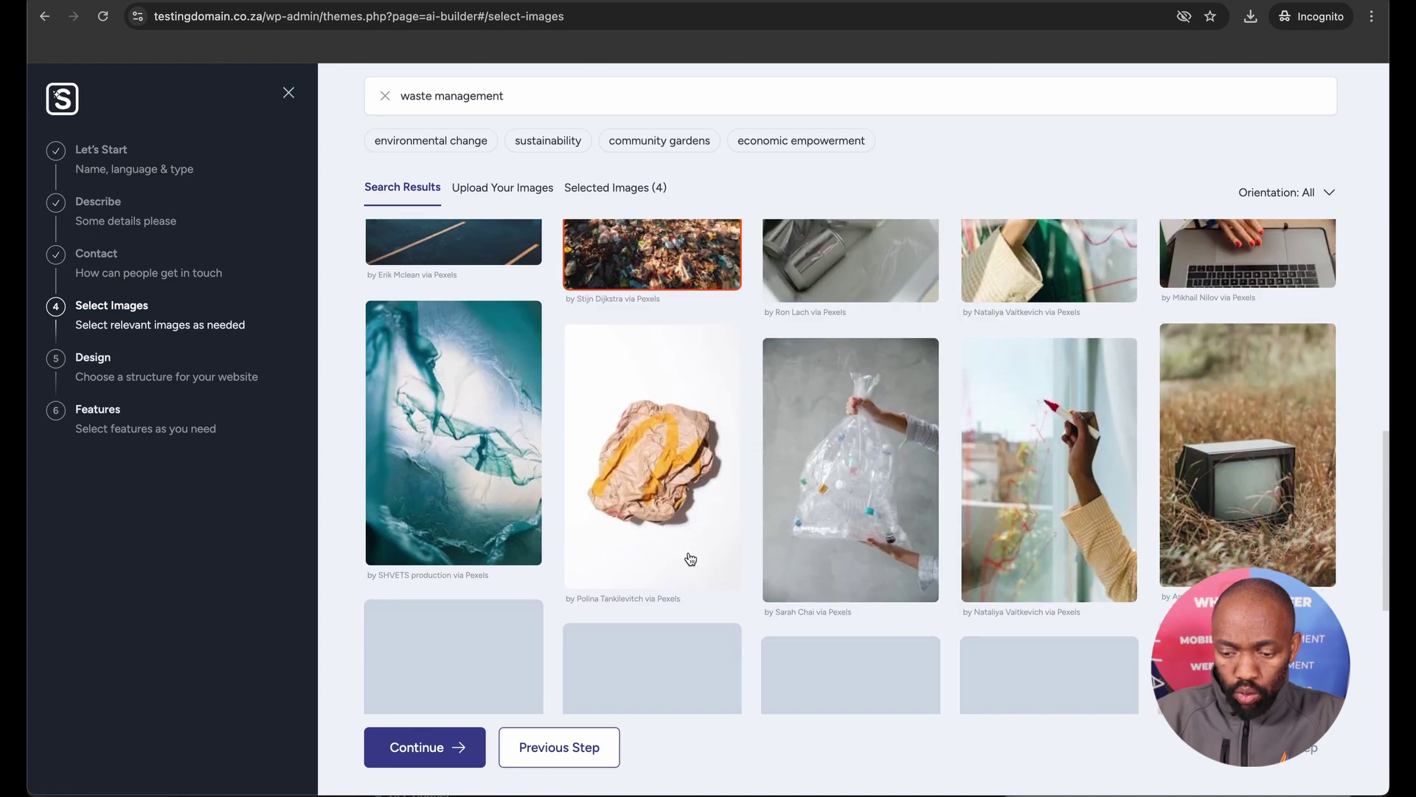
{"action": "left_click", "coordinate": [821, 531]}
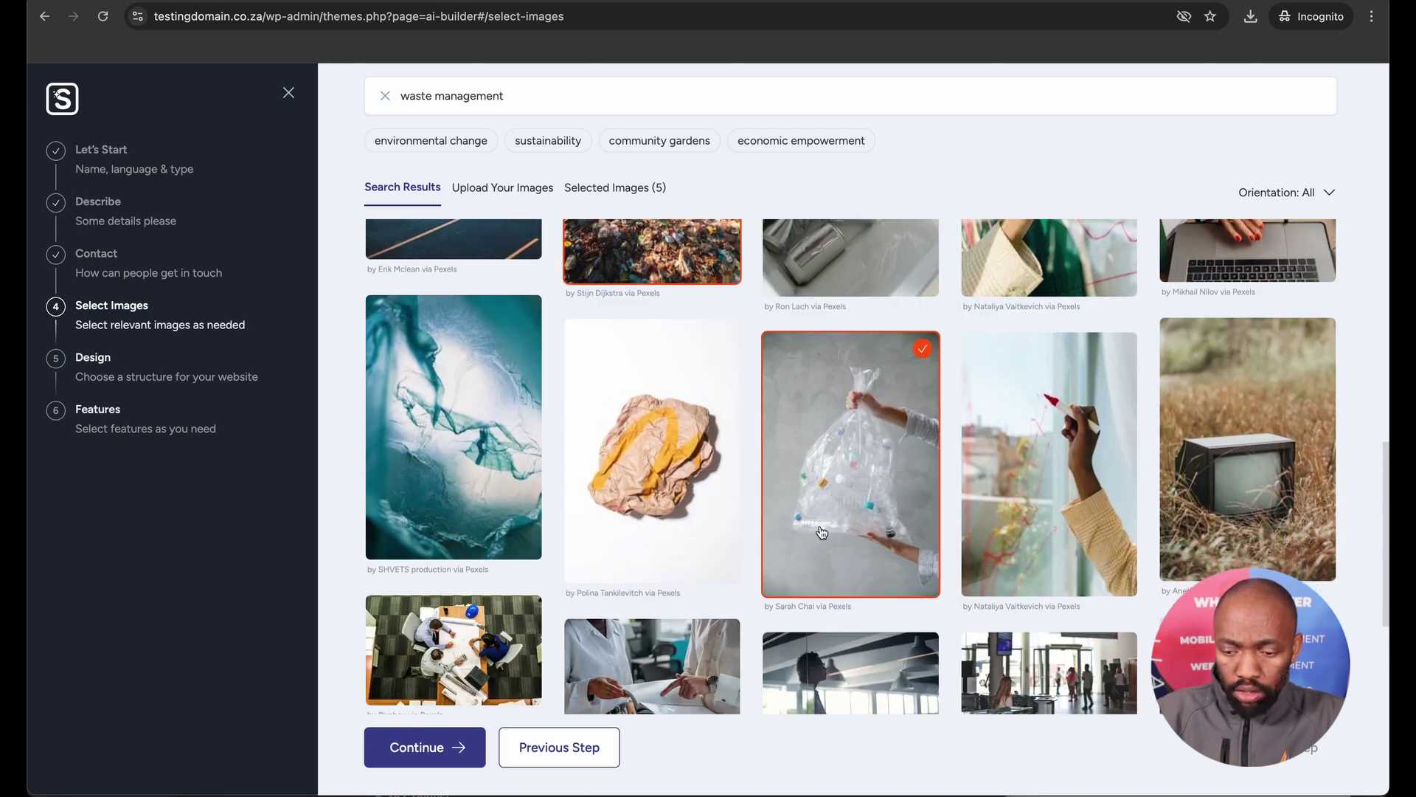
{"action": "scroll", "coordinate": [821, 532], "scroll_direction": "down", "scroll_amount": 1}
{"action": "scroll", "coordinate": [822, 532], "scroll_direction": "down", "scroll_amount": 2}
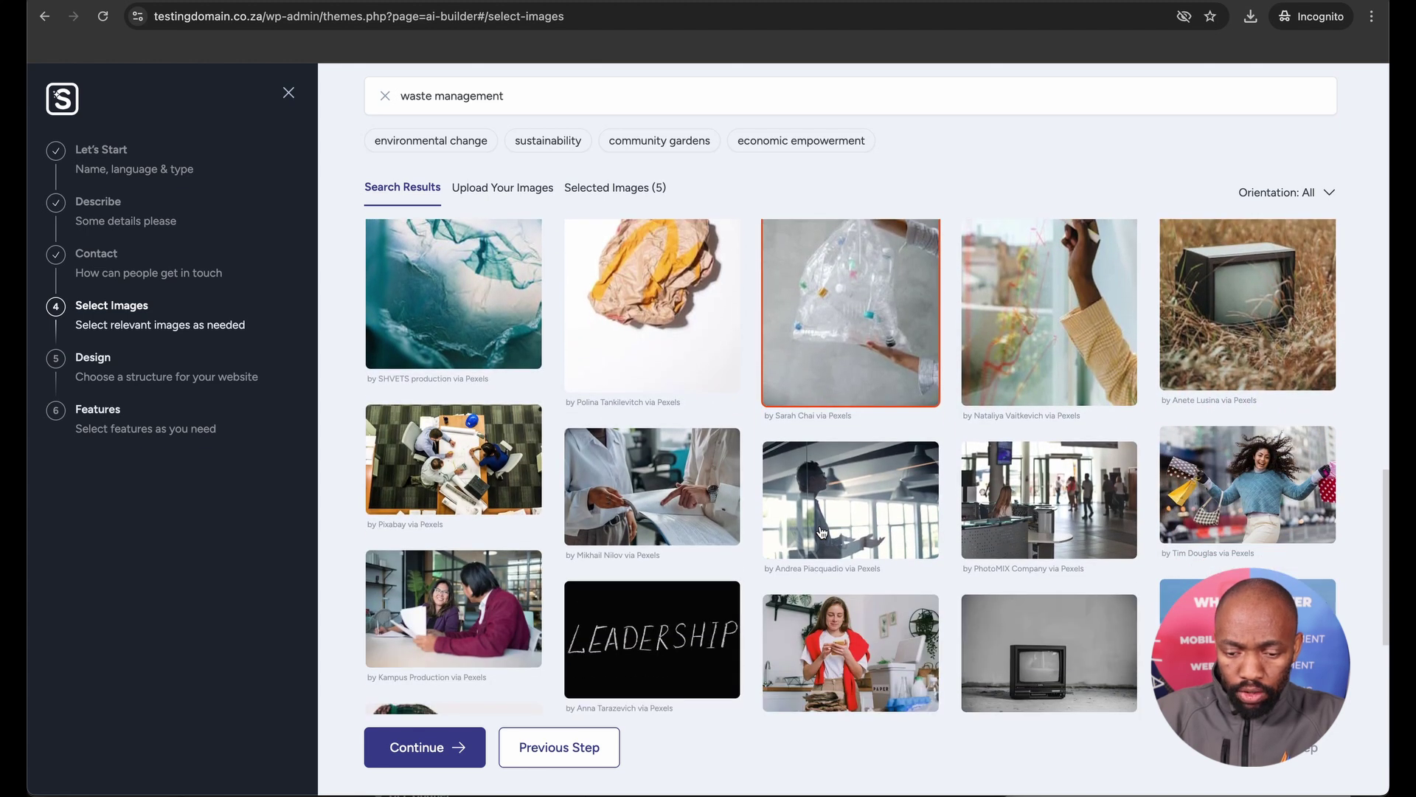
{"action": "scroll", "coordinate": [822, 532], "scroll_direction": "down", "scroll_amount": 5}
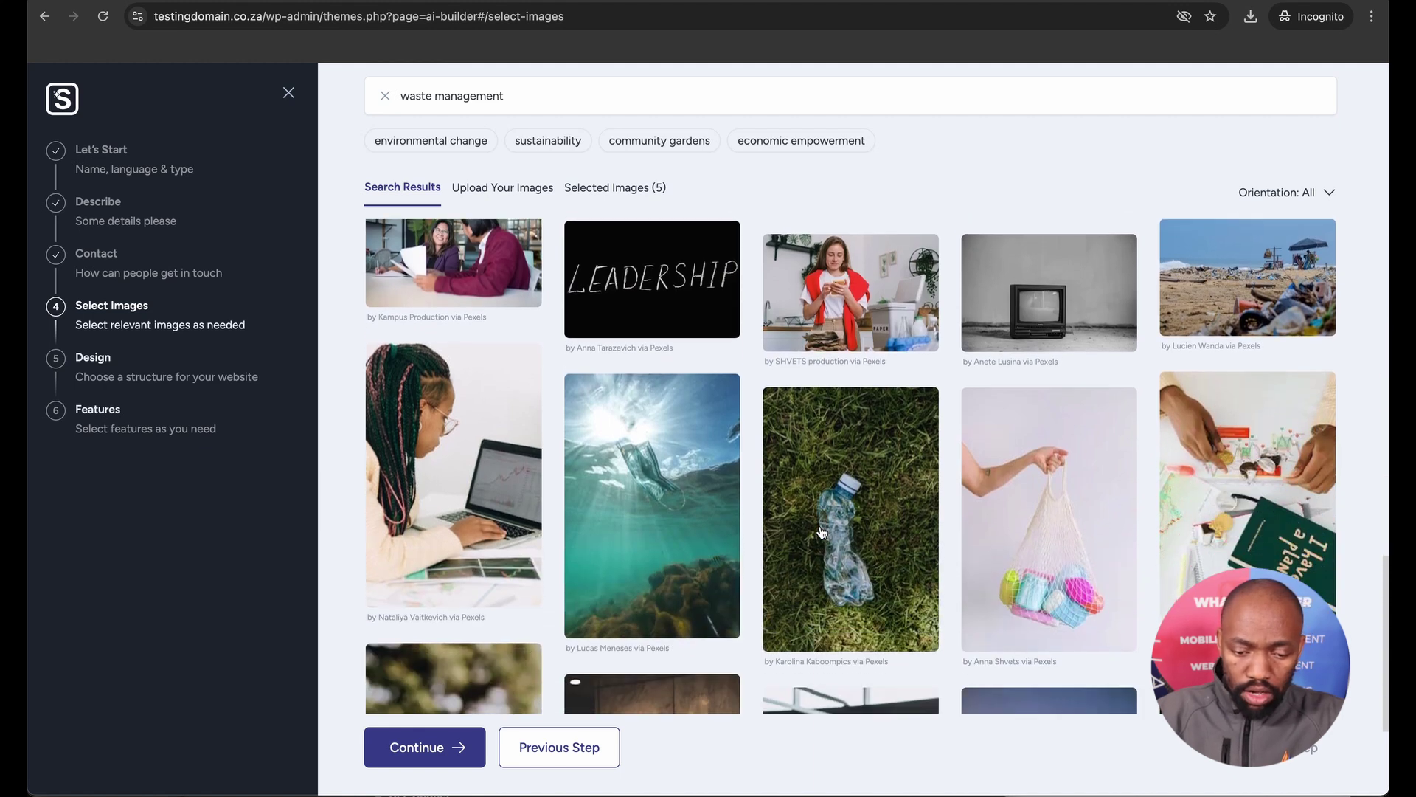
{"action": "scroll", "coordinate": [822, 532], "scroll_direction": "down", "scroll_amount": 4}
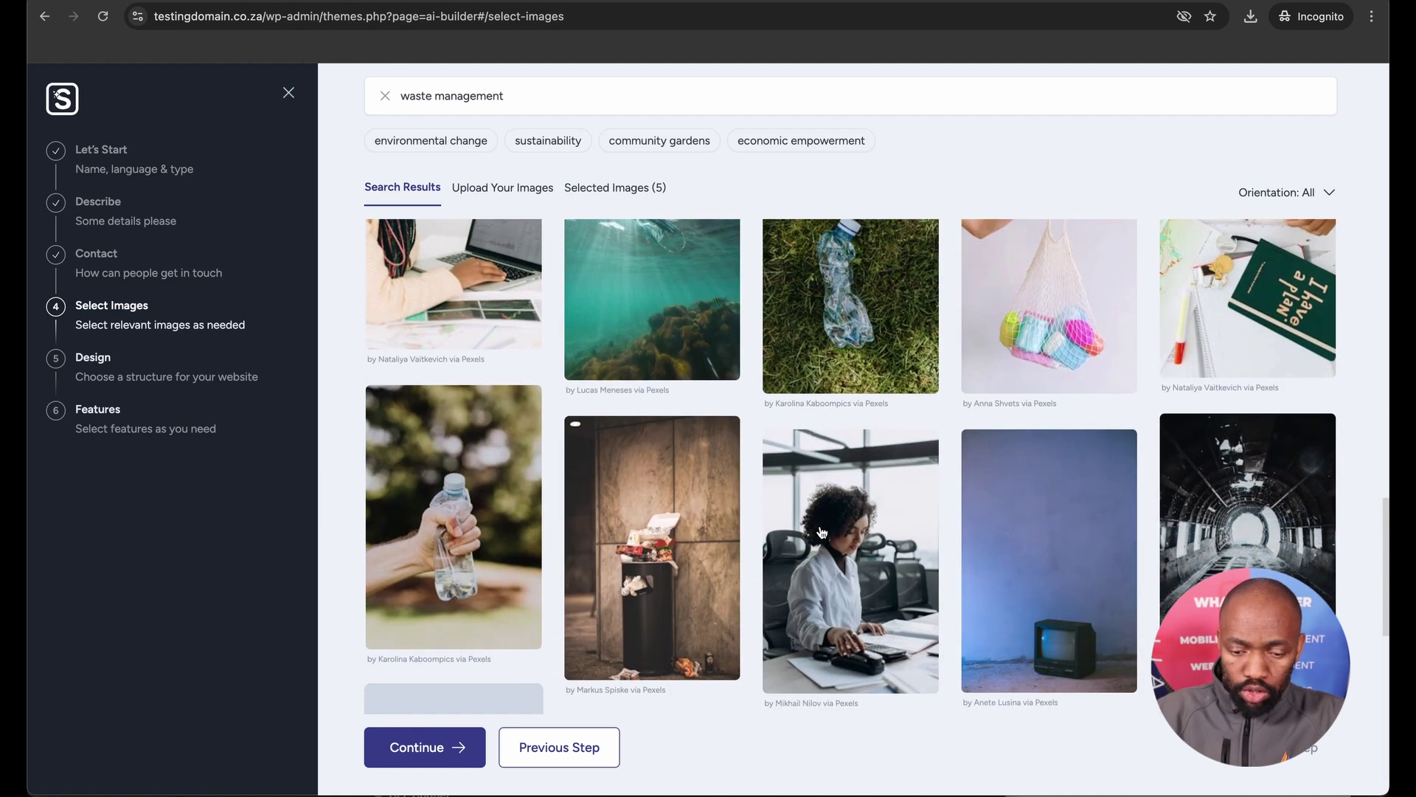
{"action": "scroll", "coordinate": [821, 532], "scroll_direction": "down", "scroll_amount": 2}
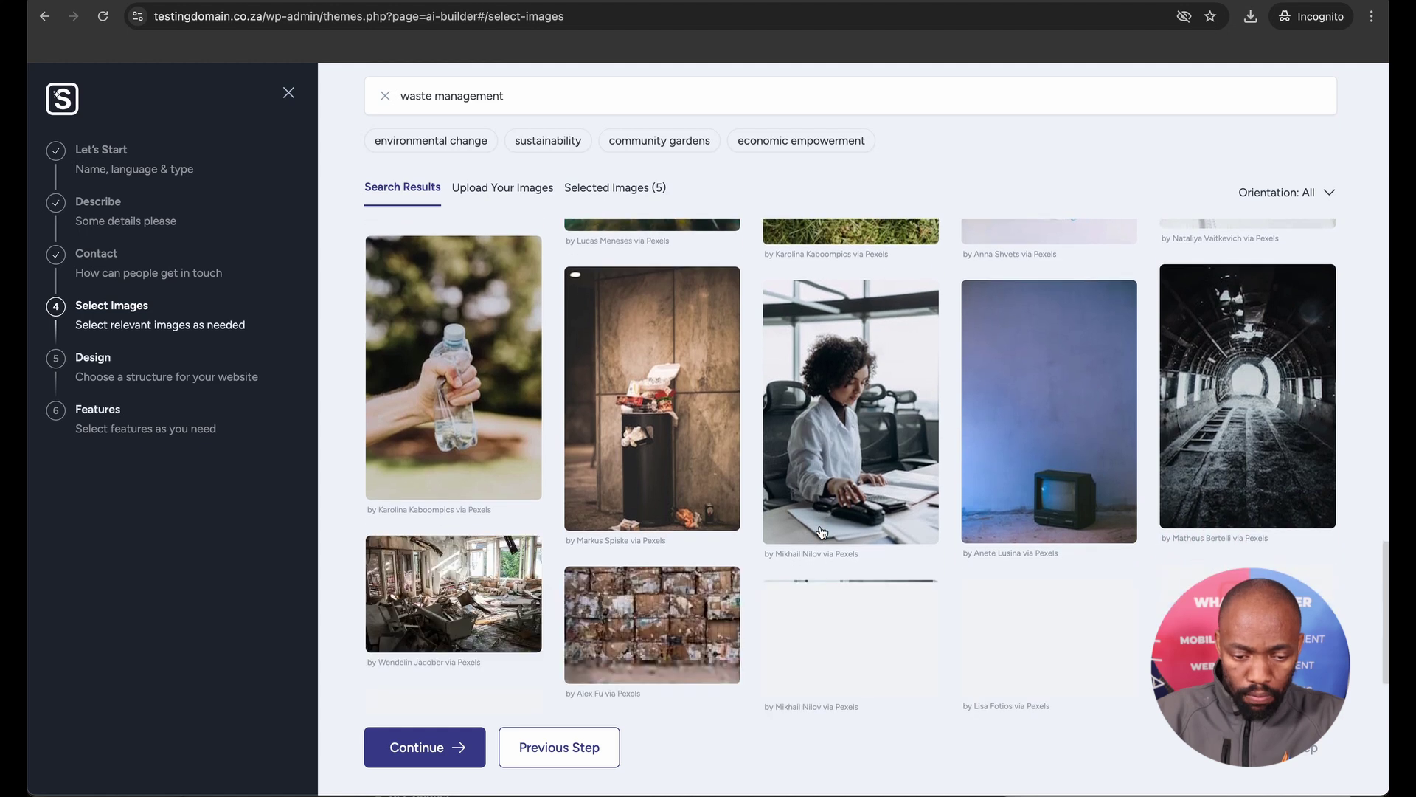
{"action": "left_click", "coordinate": [669, 601]}
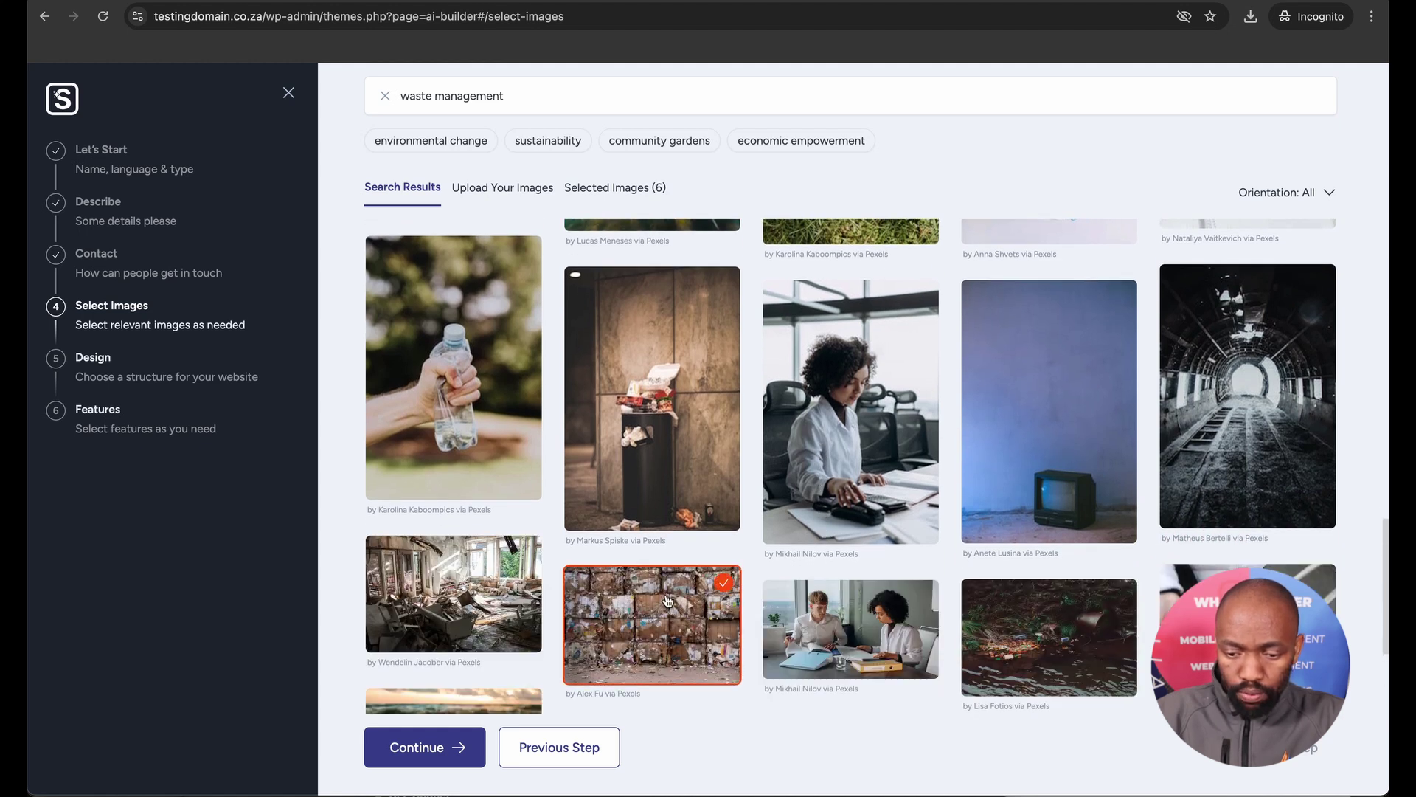
{"action": "scroll", "coordinate": [668, 600], "scroll_direction": "down", "scroll_amount": 2}
{"action": "scroll", "coordinate": [668, 601], "scroll_direction": "down", "scroll_amount": 4}
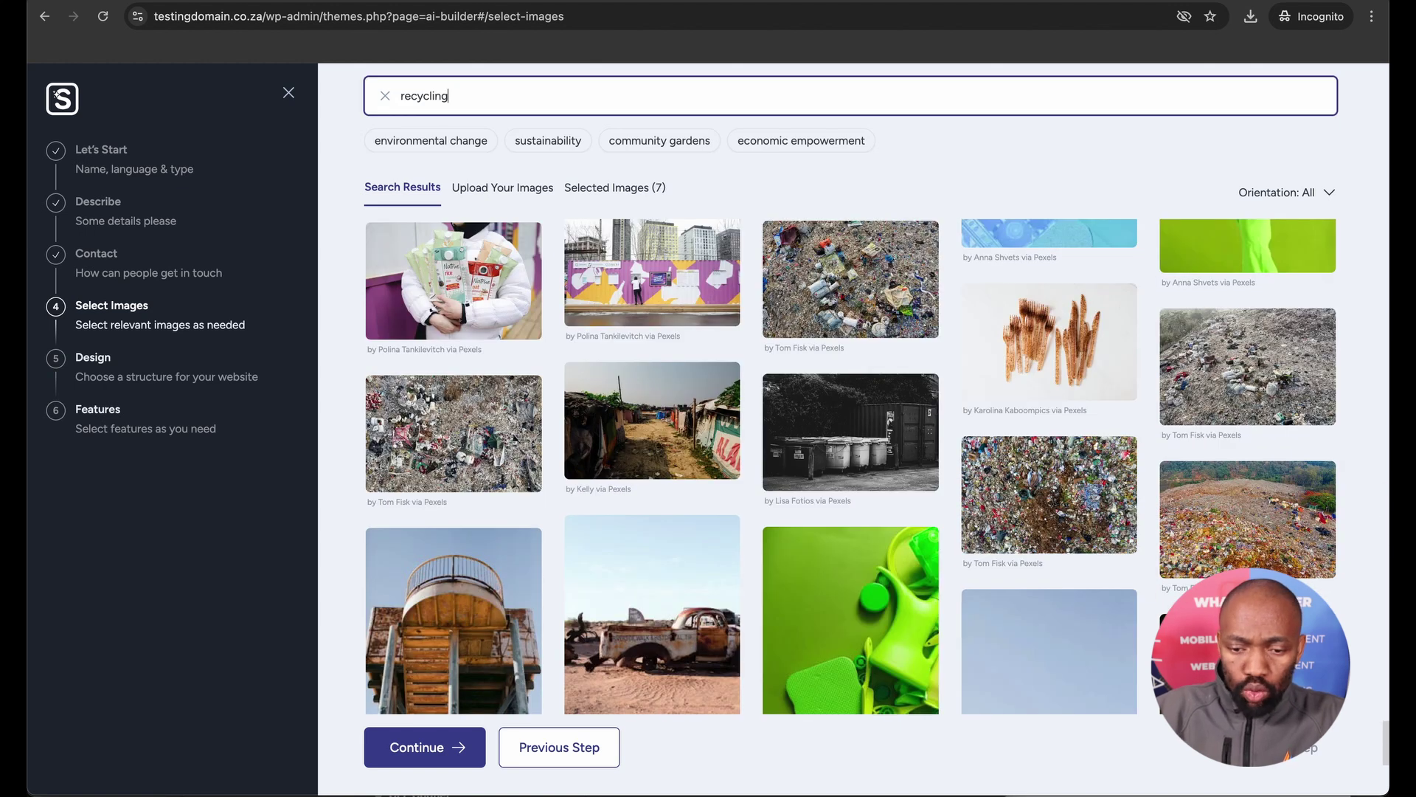
Search recycling photos and add the stacked newspapers and park recycling bins images to reach ten.
{"action": "key", "text": "Return"}
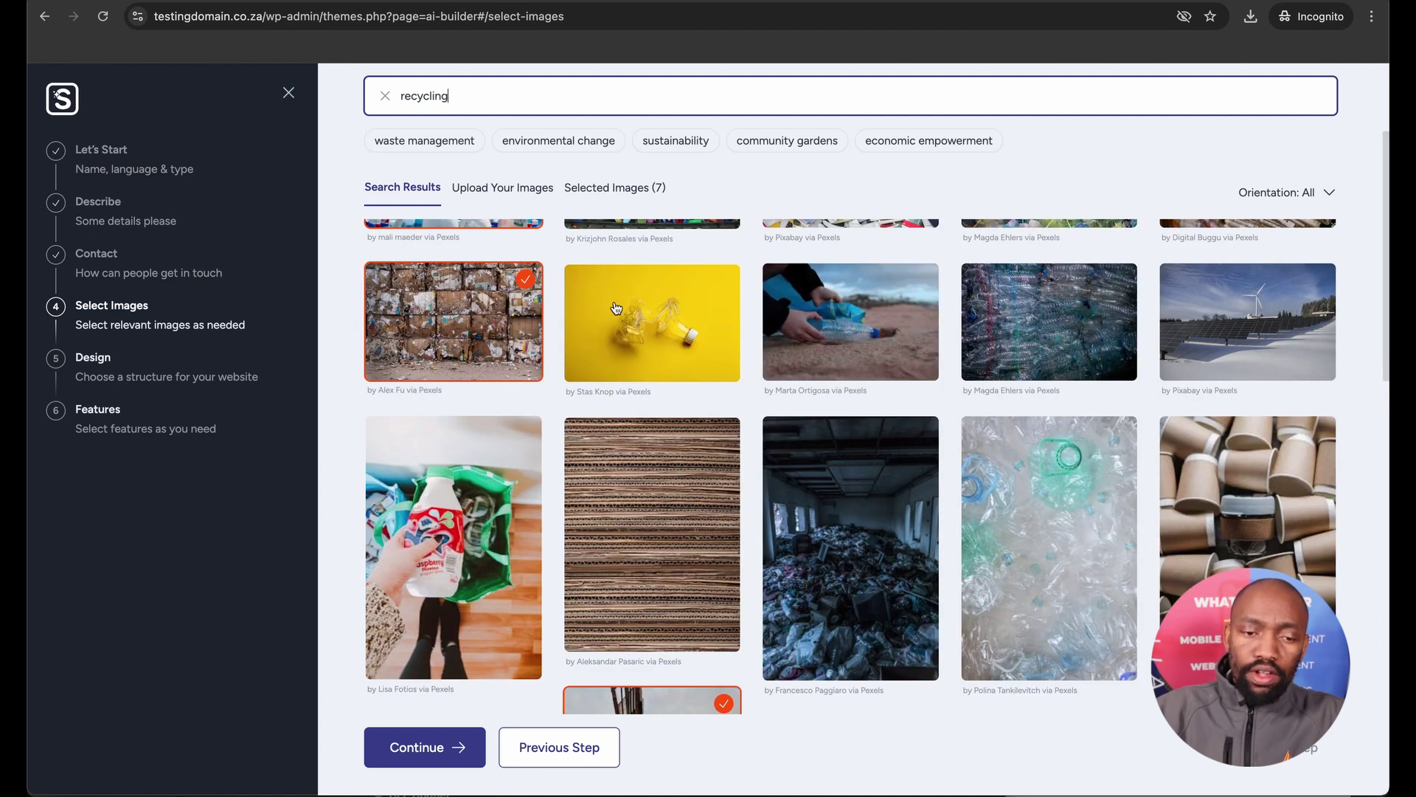
{"action": "scroll", "coordinate": [608, 316], "scroll_direction": "up", "scroll_amount": 2}
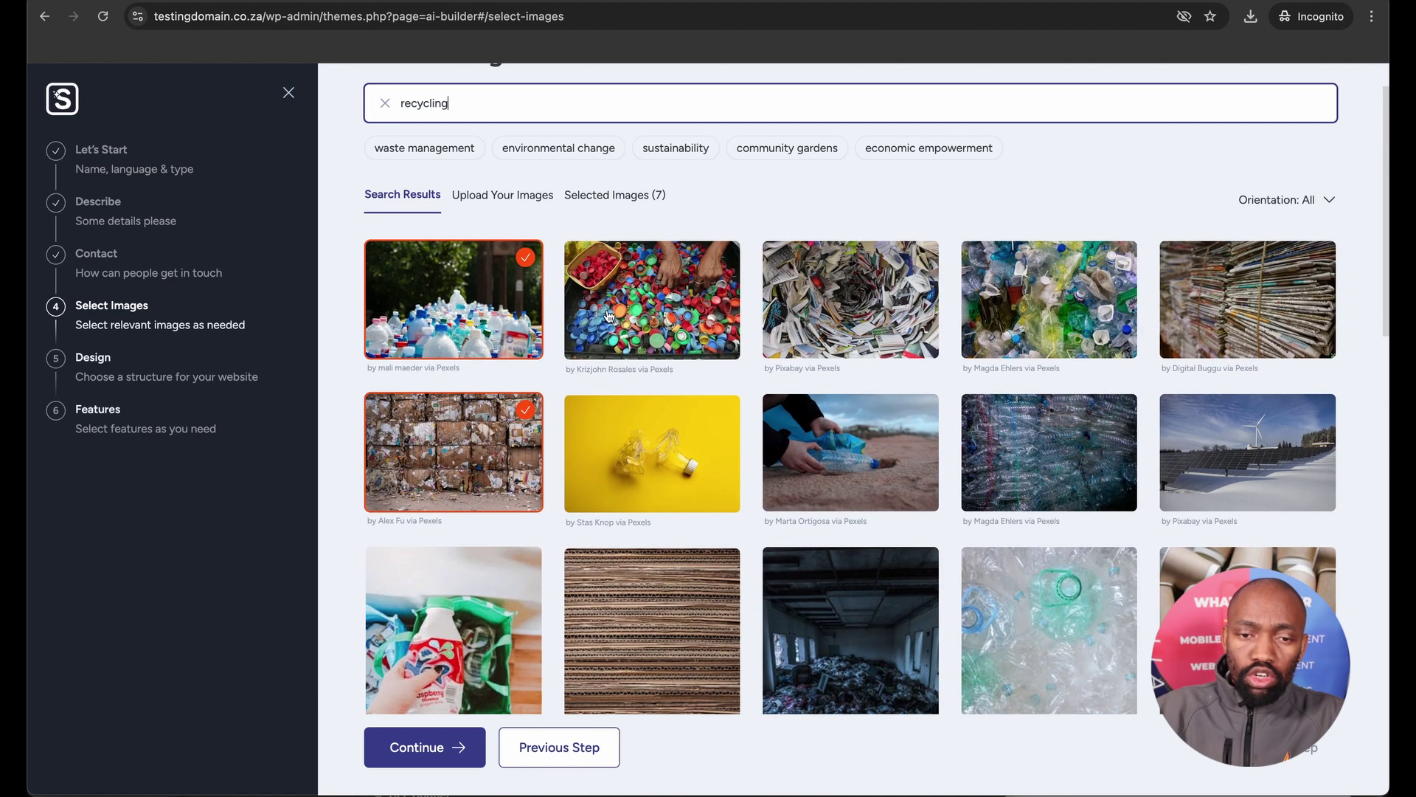
{"action": "scroll", "coordinate": [608, 316], "scroll_direction": "up", "scroll_amount": 1}
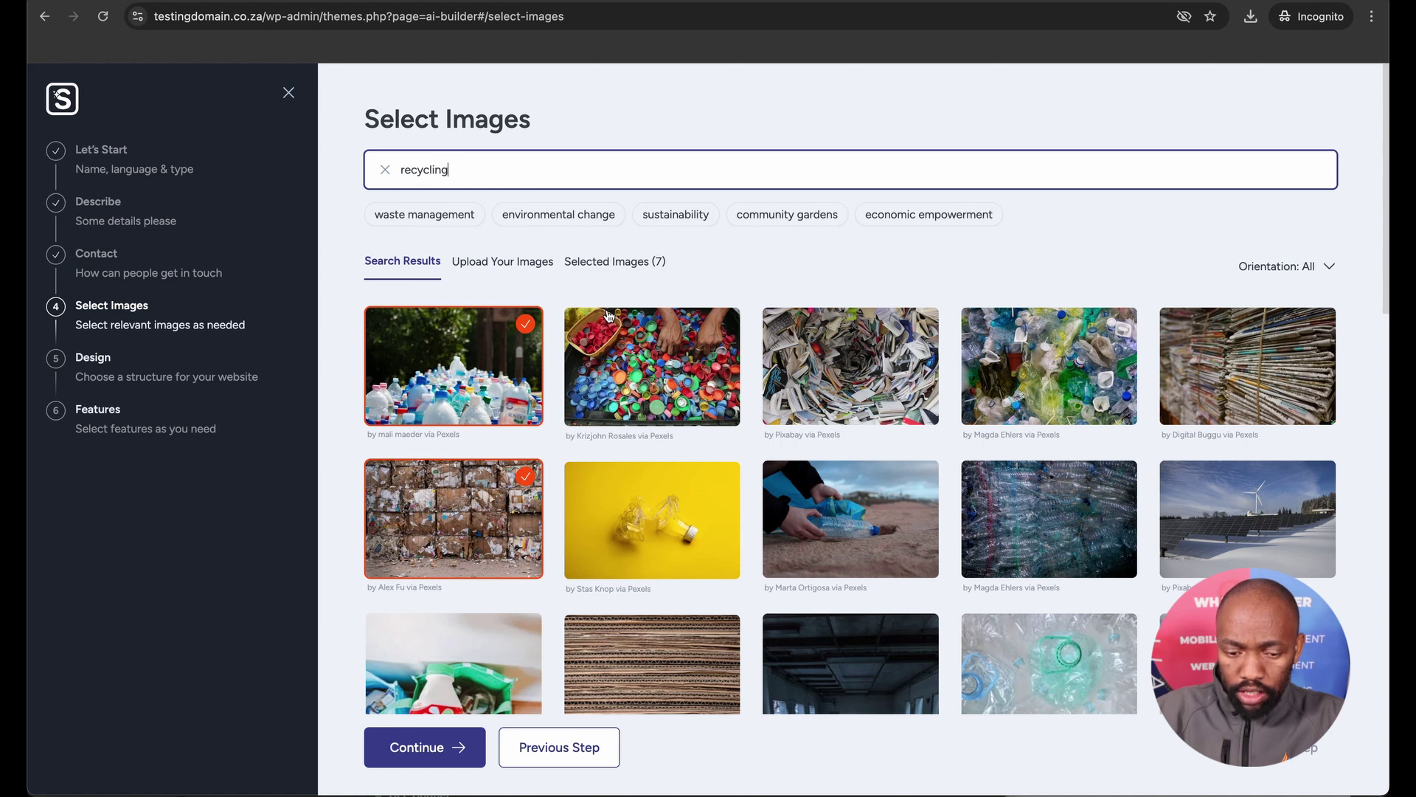
{"action": "left_click", "coordinate": [1222, 346]}
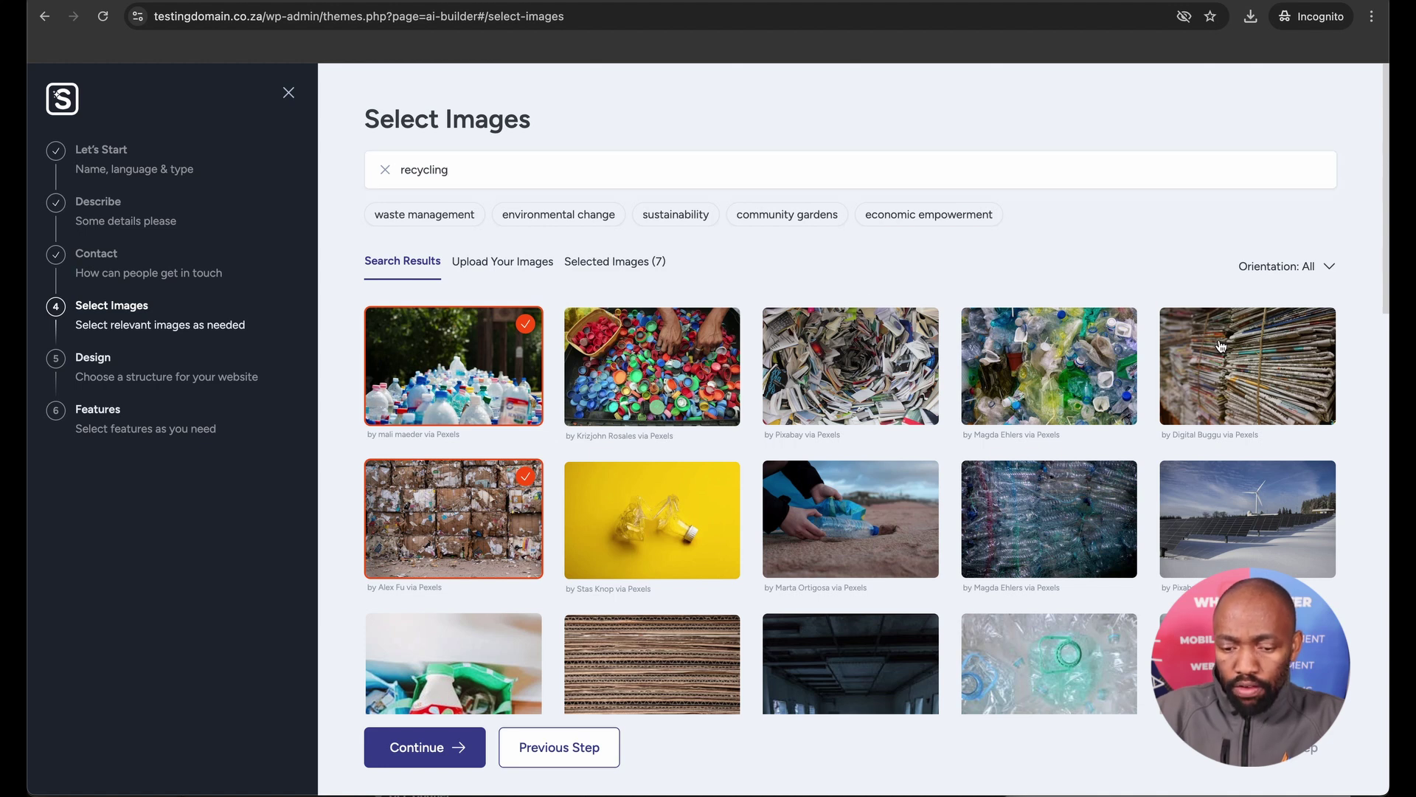
{"action": "scroll", "coordinate": [931, 421], "scroll_direction": "down", "scroll_amount": 10}
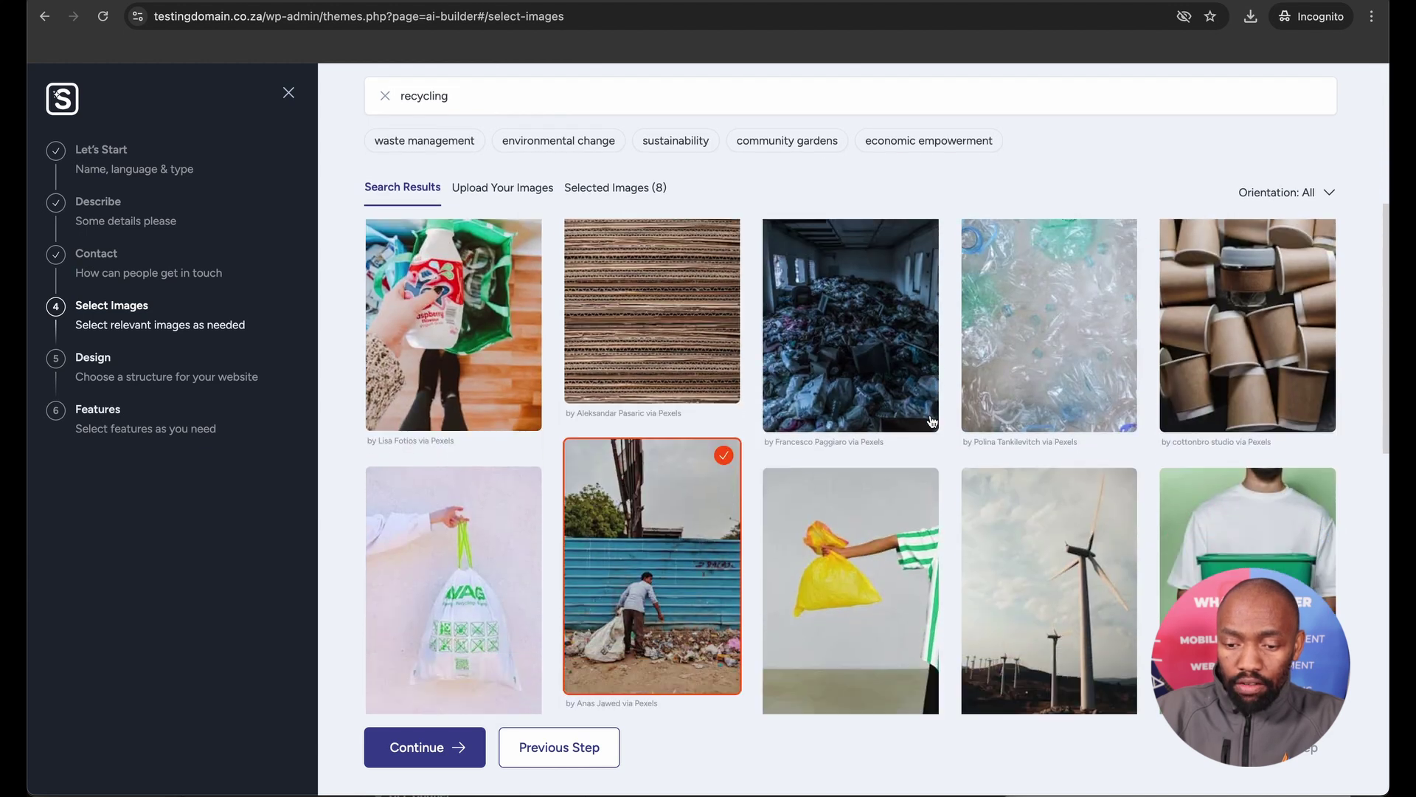
{"action": "scroll", "coordinate": [931, 417], "scroll_direction": "down", "scroll_amount": 3}
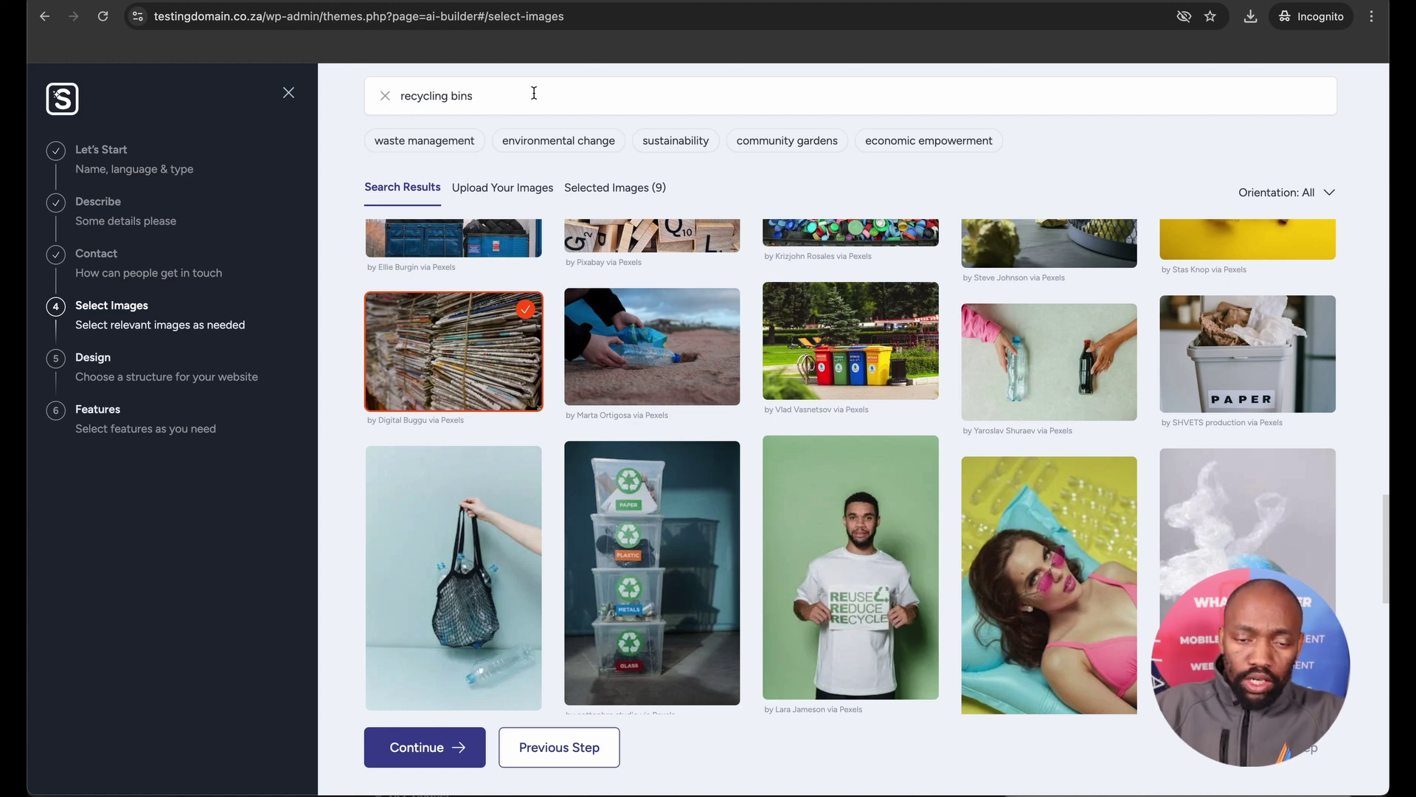
{"action": "left_click", "coordinate": [784, 300]}
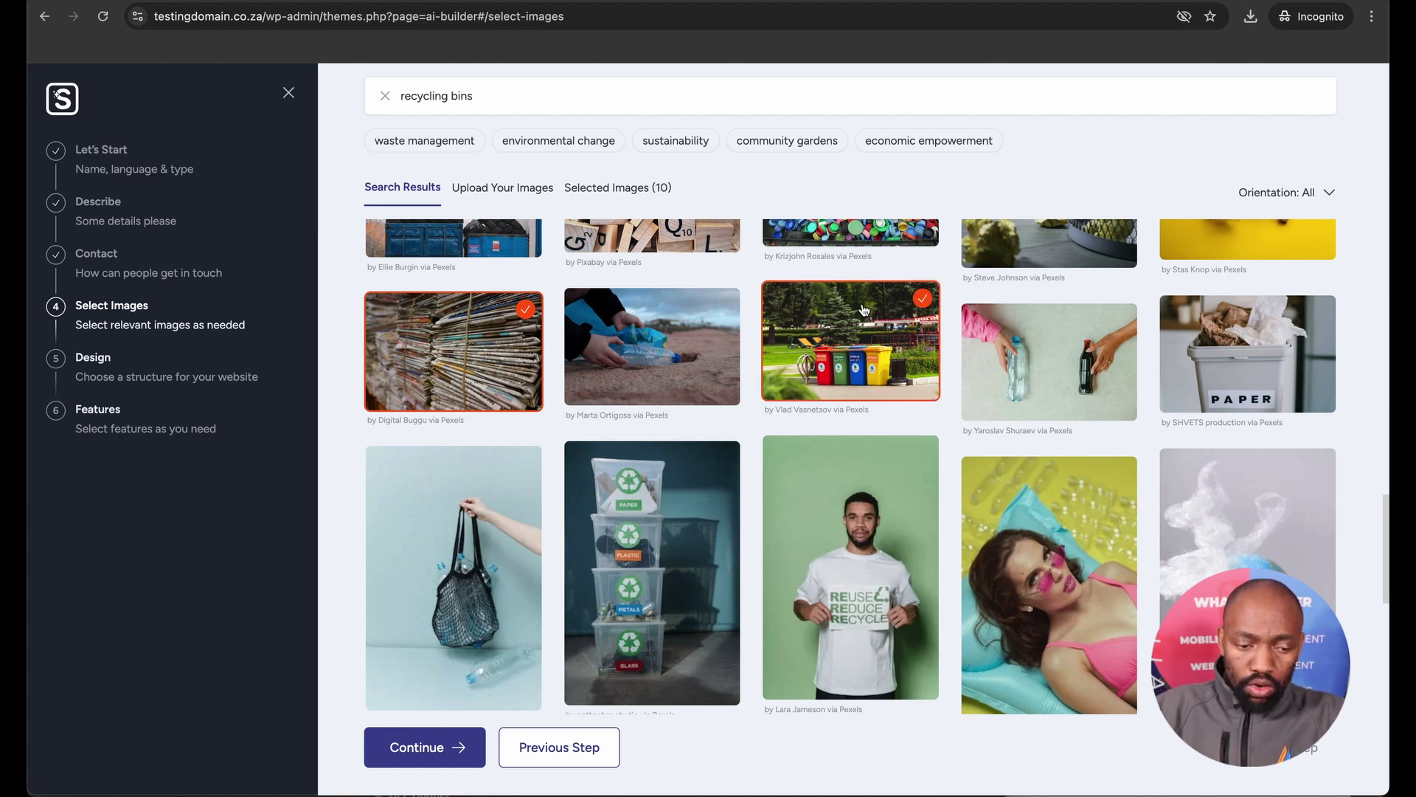
{"action": "left_click", "coordinate": [396, 746]}
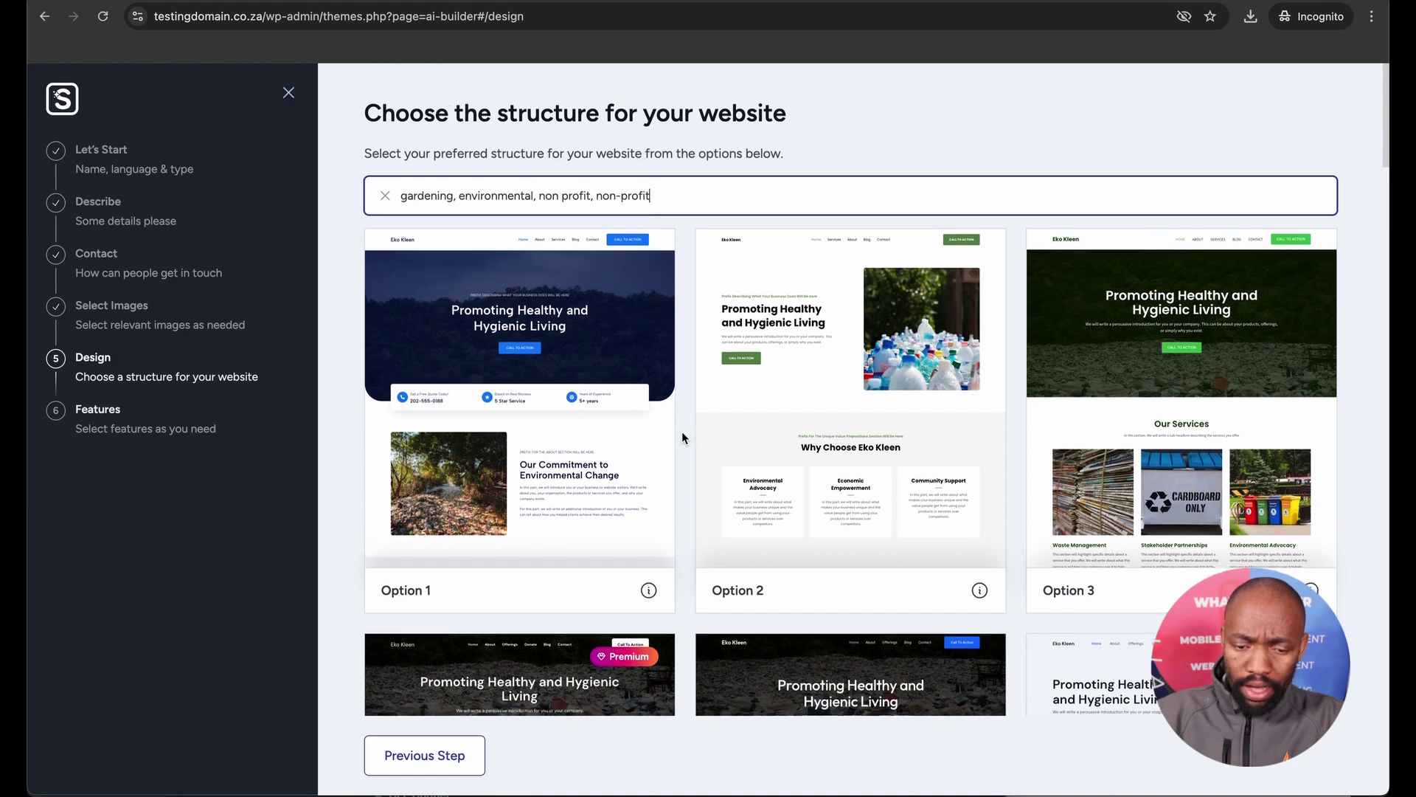
{"action": "scroll", "coordinate": [682, 431], "scroll_direction": "down", "scroll_amount": 4}
{"action": "scroll", "coordinate": [681, 437], "scroll_direction": "down", "scroll_amount": 2}
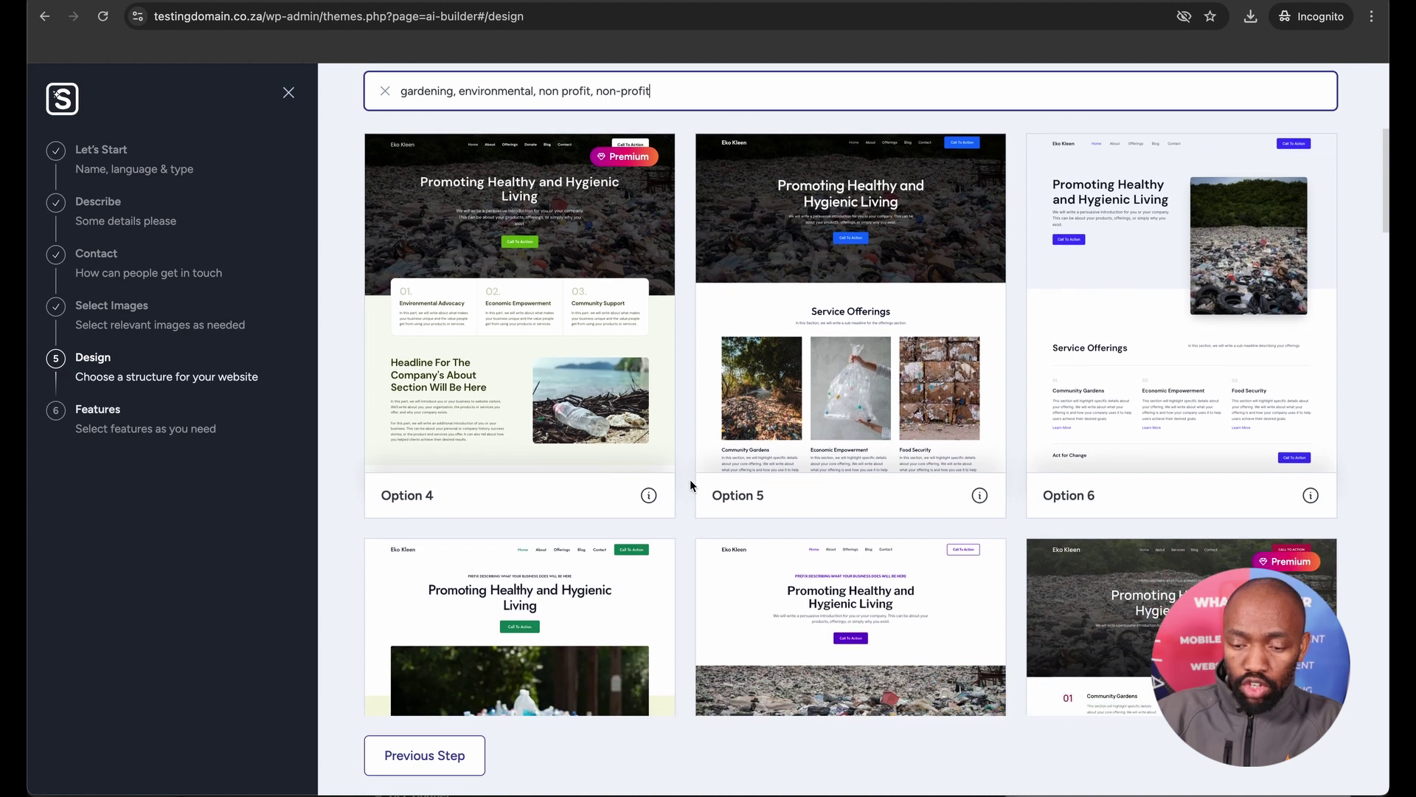
{"action": "scroll", "coordinate": [690, 484], "scroll_direction": "down", "scroll_amount": 4}
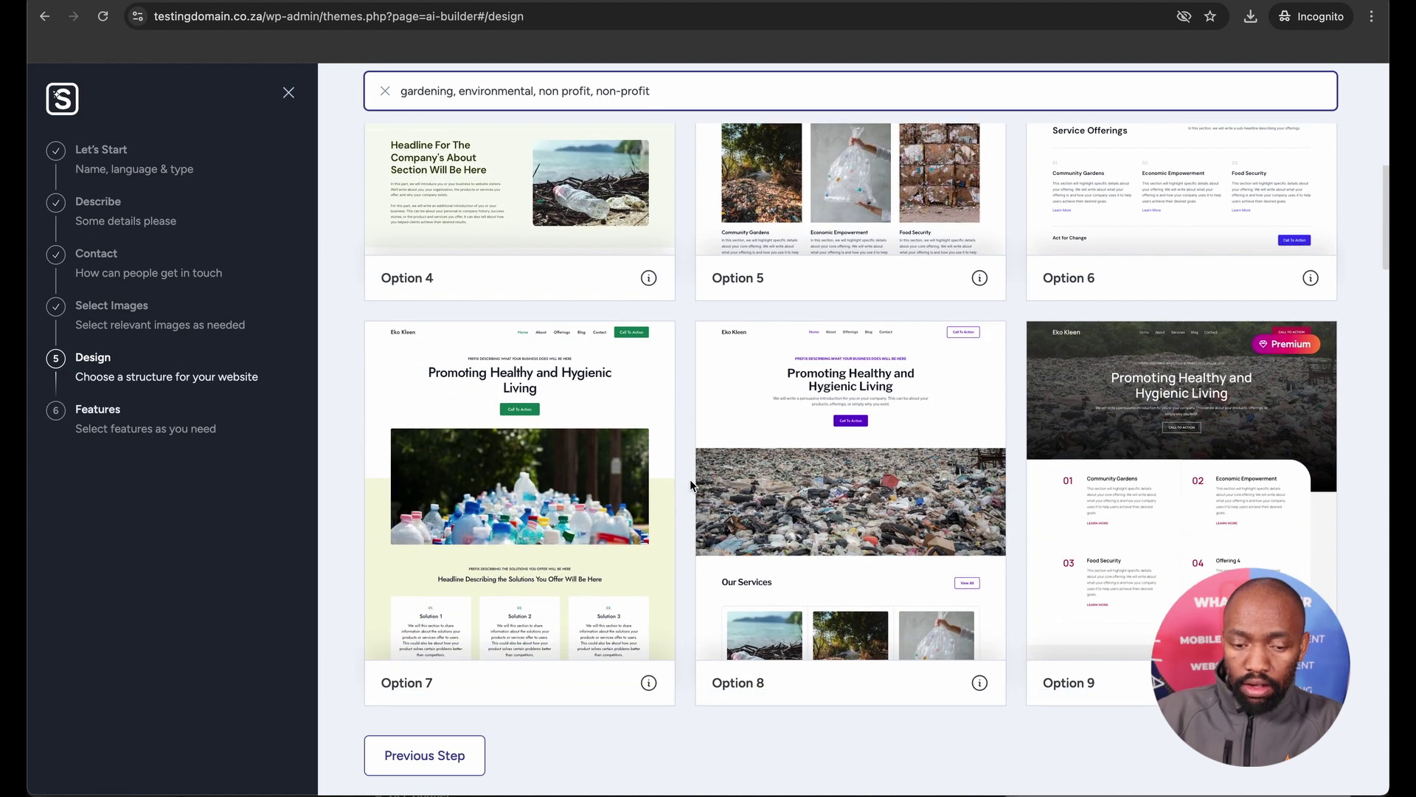
{"action": "scroll", "coordinate": [691, 484], "scroll_direction": "down", "scroll_amount": 8}
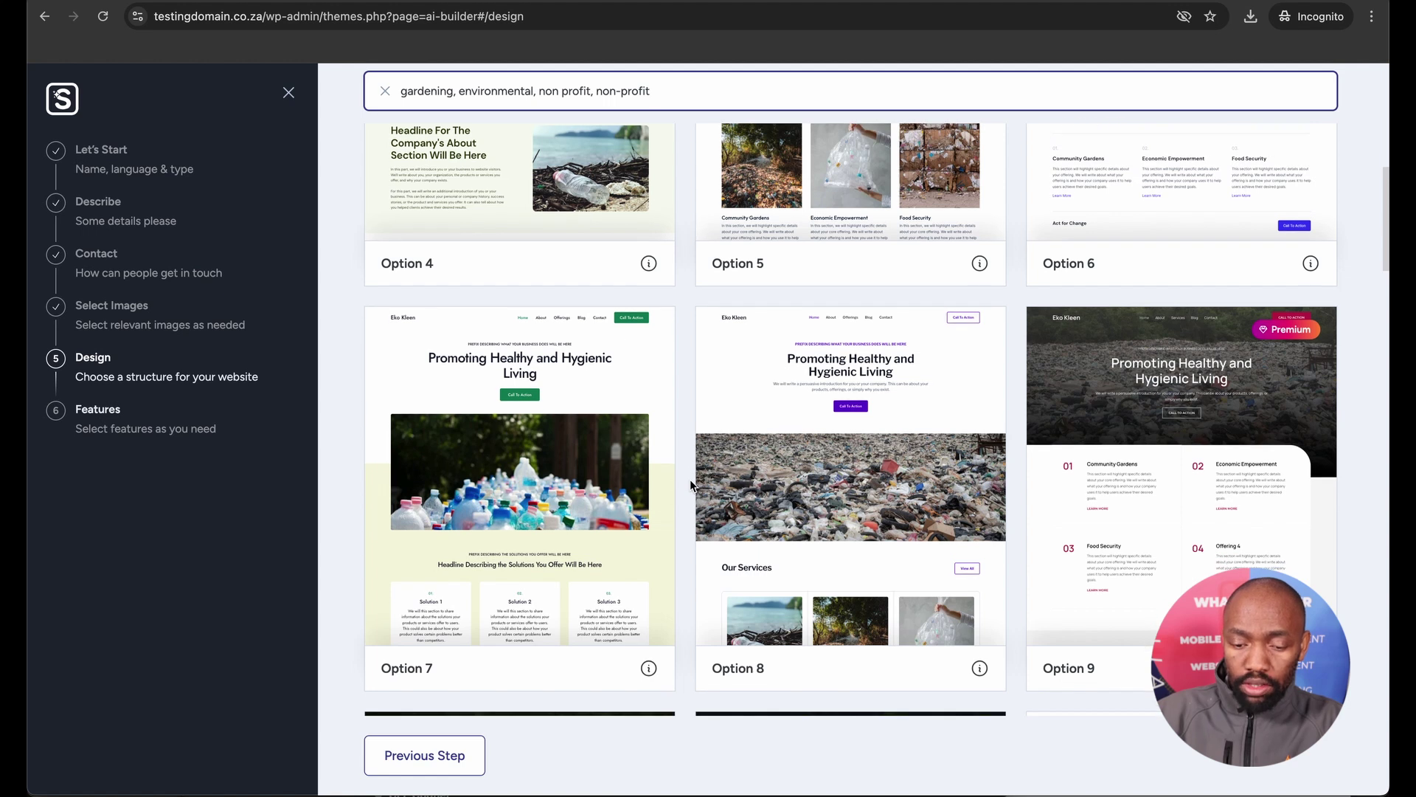
{"action": "scroll", "coordinate": [691, 484], "scroll_direction": "down", "scroll_amount": 5}
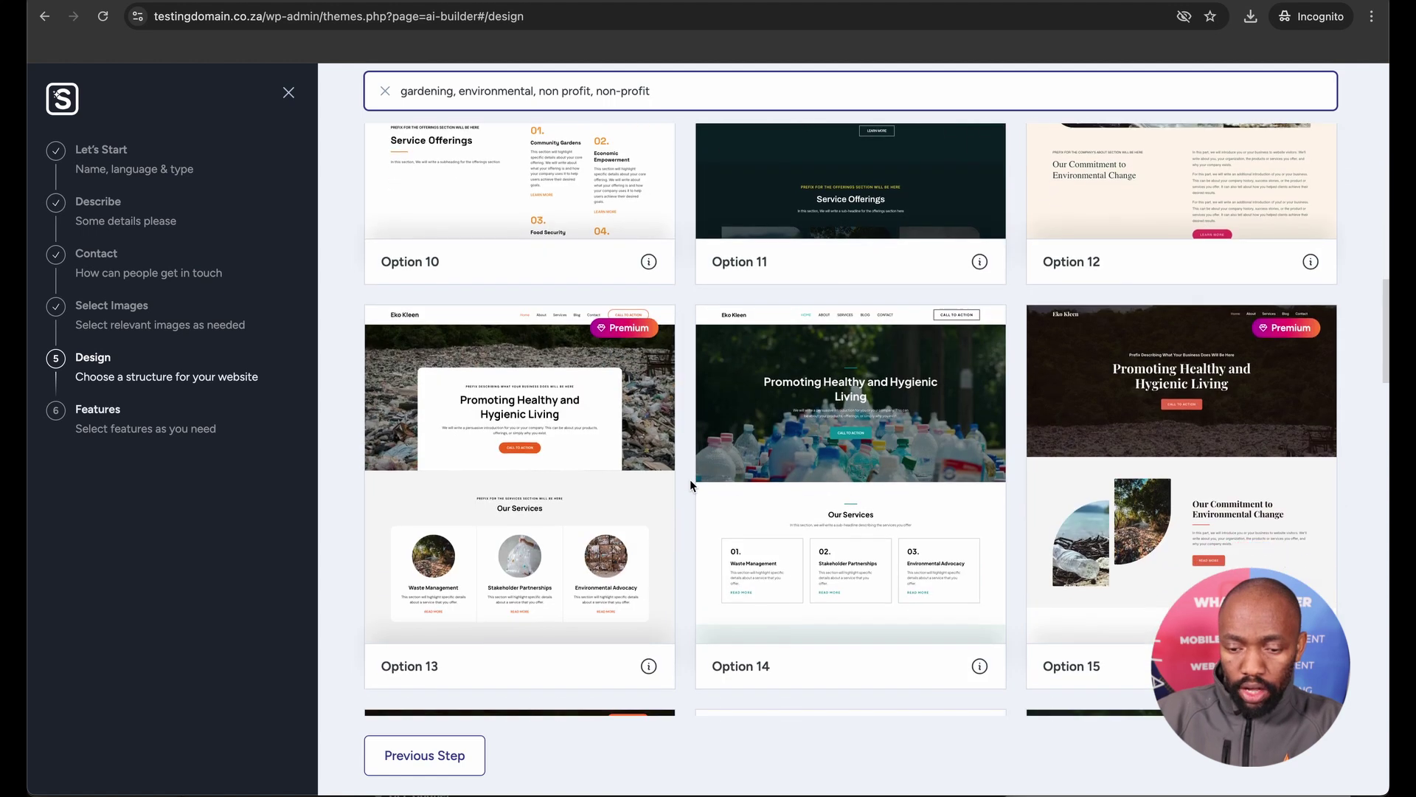
{"action": "scroll", "coordinate": [689, 483], "scroll_direction": "down", "scroll_amount": 7}
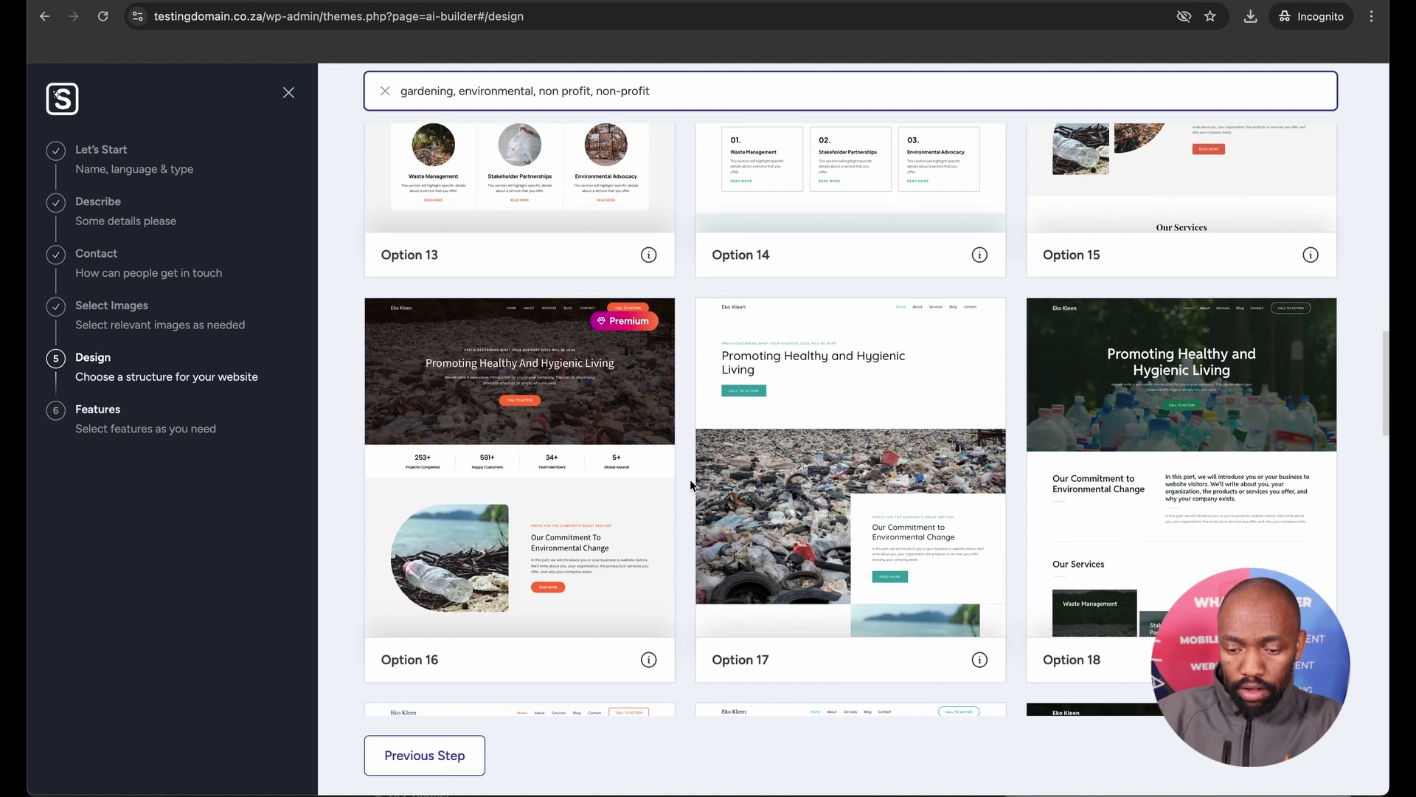
{"action": "scroll", "coordinate": [689, 483], "scroll_direction": "down", "scroll_amount": 3}
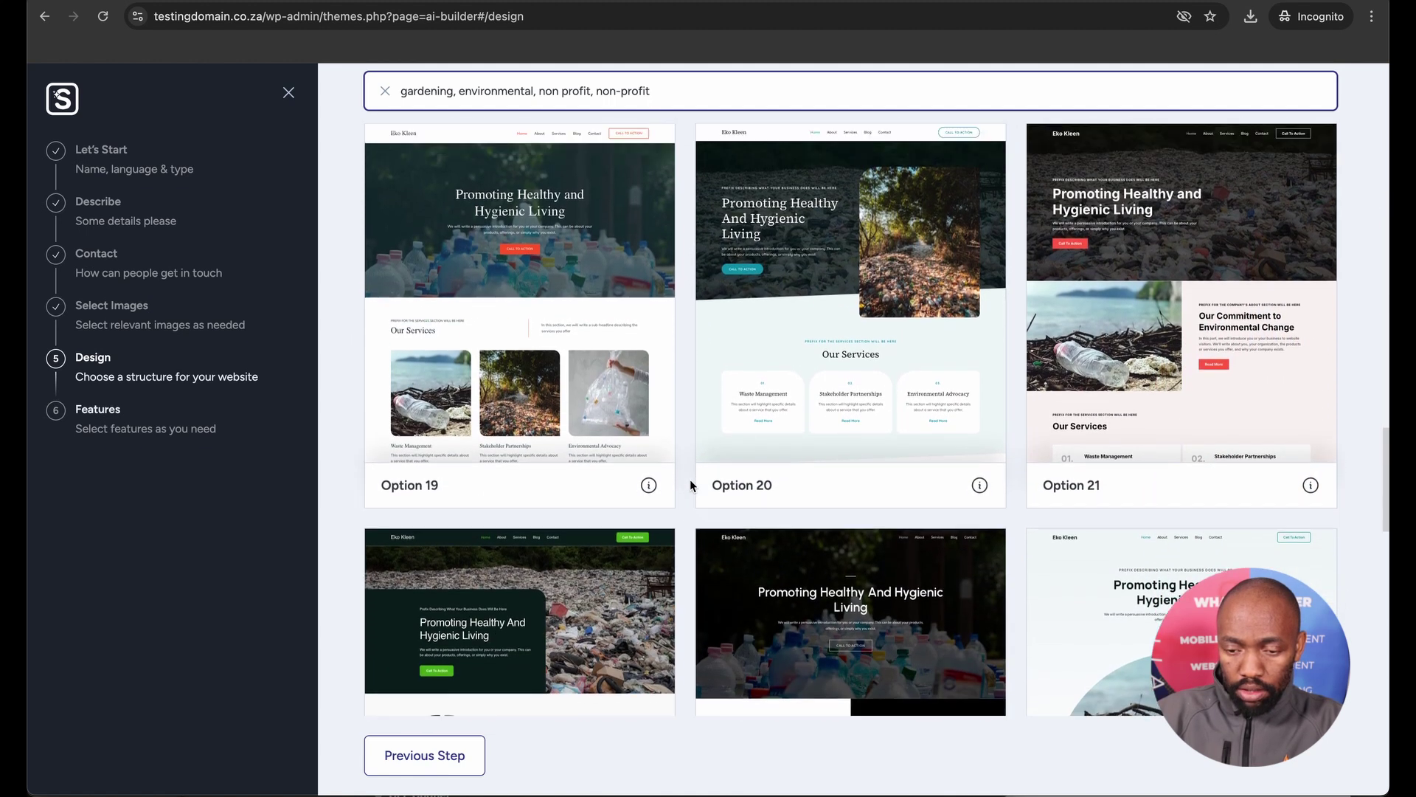
{"action": "scroll", "coordinate": [692, 484], "scroll_direction": "up", "scroll_amount": 16}
{"action": "scroll", "coordinate": [690, 485], "scroll_direction": "up", "scroll_amount": 9}
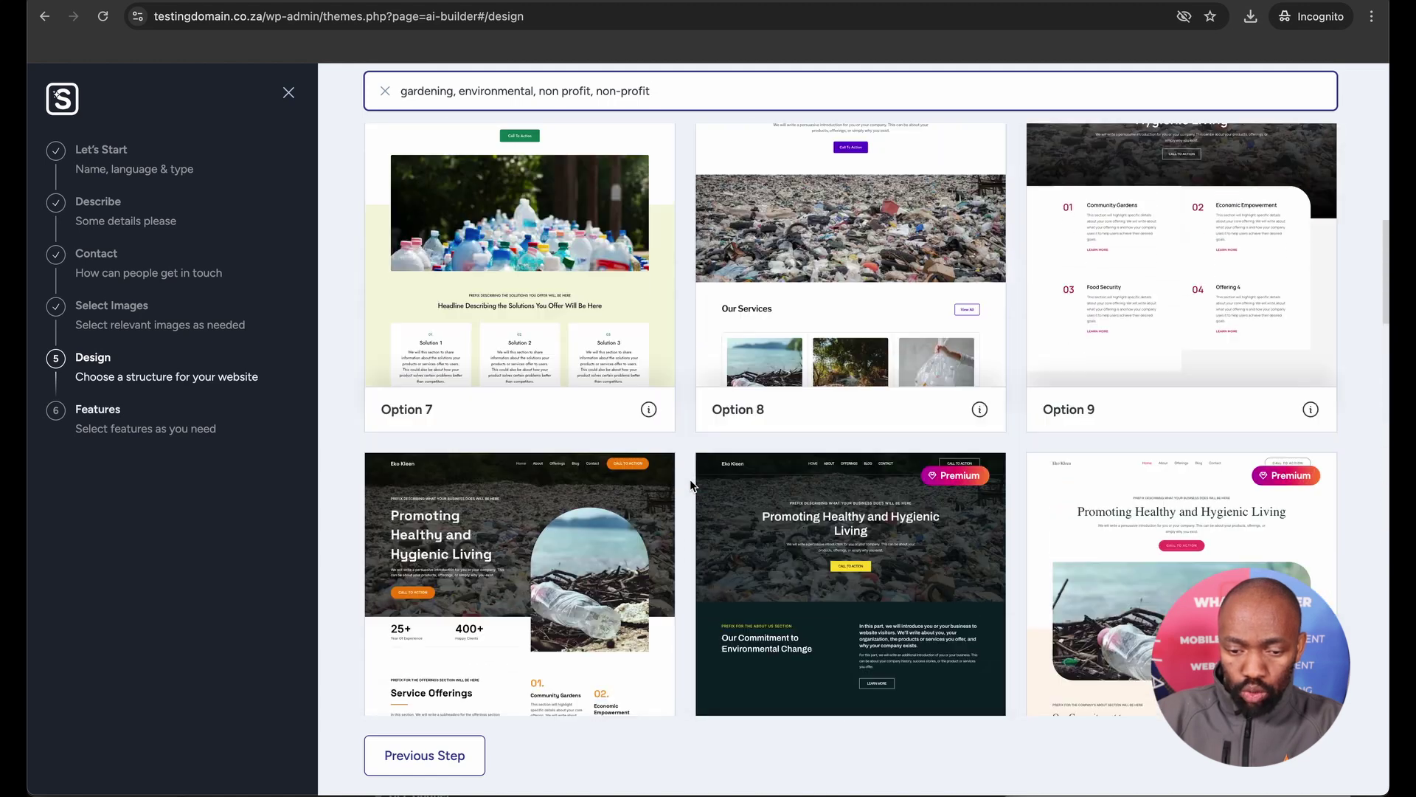
{"action": "scroll", "coordinate": [690, 484], "scroll_direction": "down", "scroll_amount": 1}
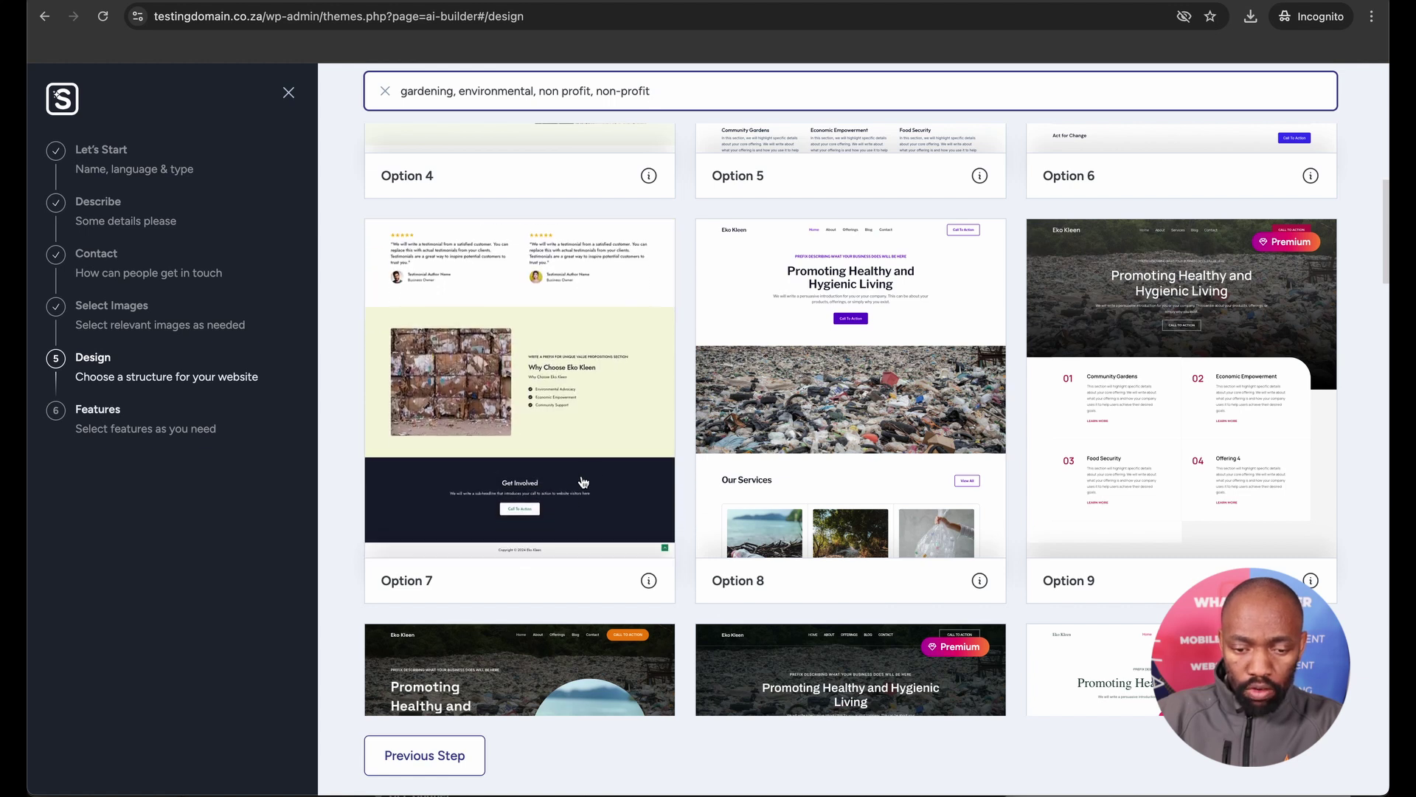
{"action": "scroll", "coordinate": [686, 369], "scroll_direction": "up", "scroll_amount": 5}
{"action": "scroll", "coordinate": [686, 368], "scroll_direction": "up", "scroll_amount": 4}
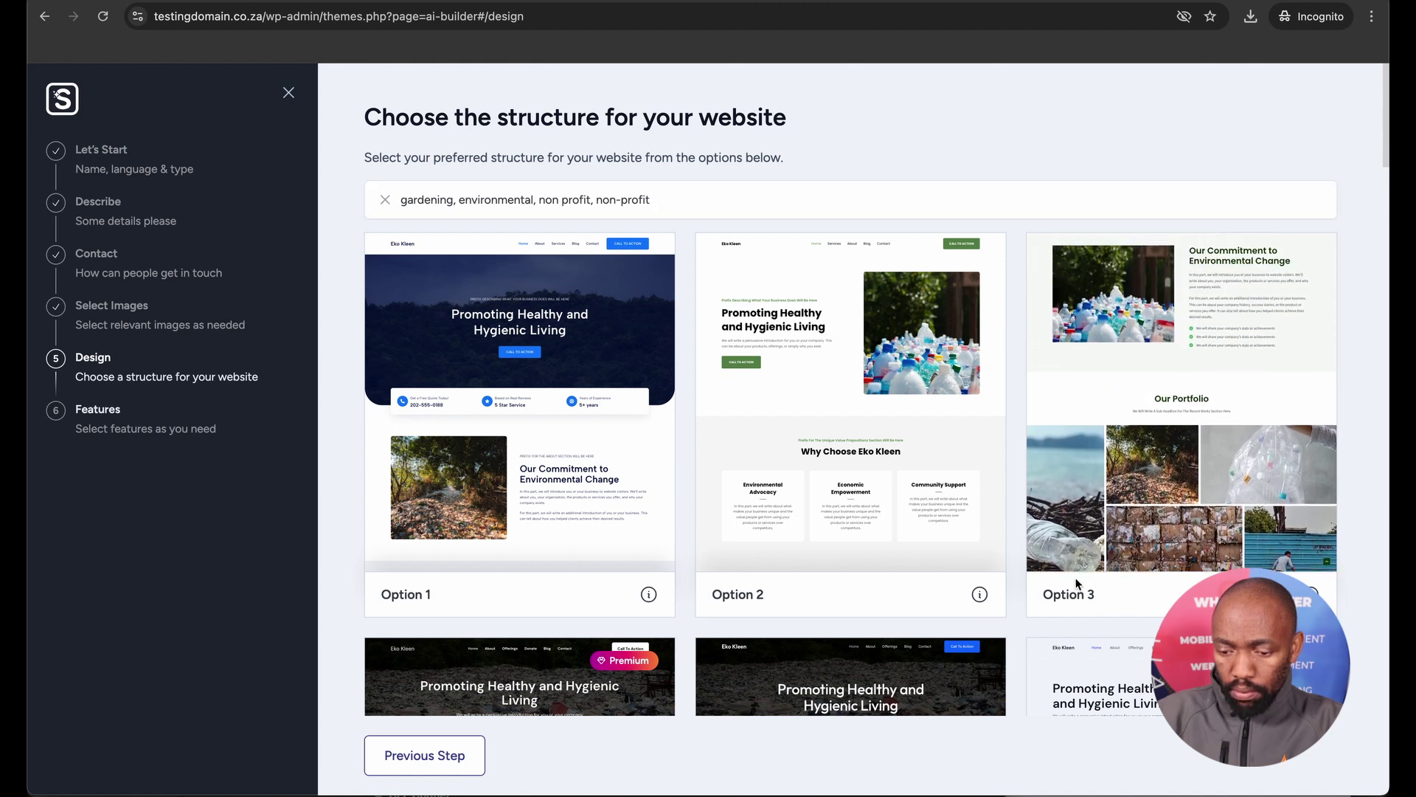
Pick structure Option 3, then set Eko kleen logo.jpg as the logo, its title as alt text.
{"action": "left_click", "coordinate": [1087, 526]}
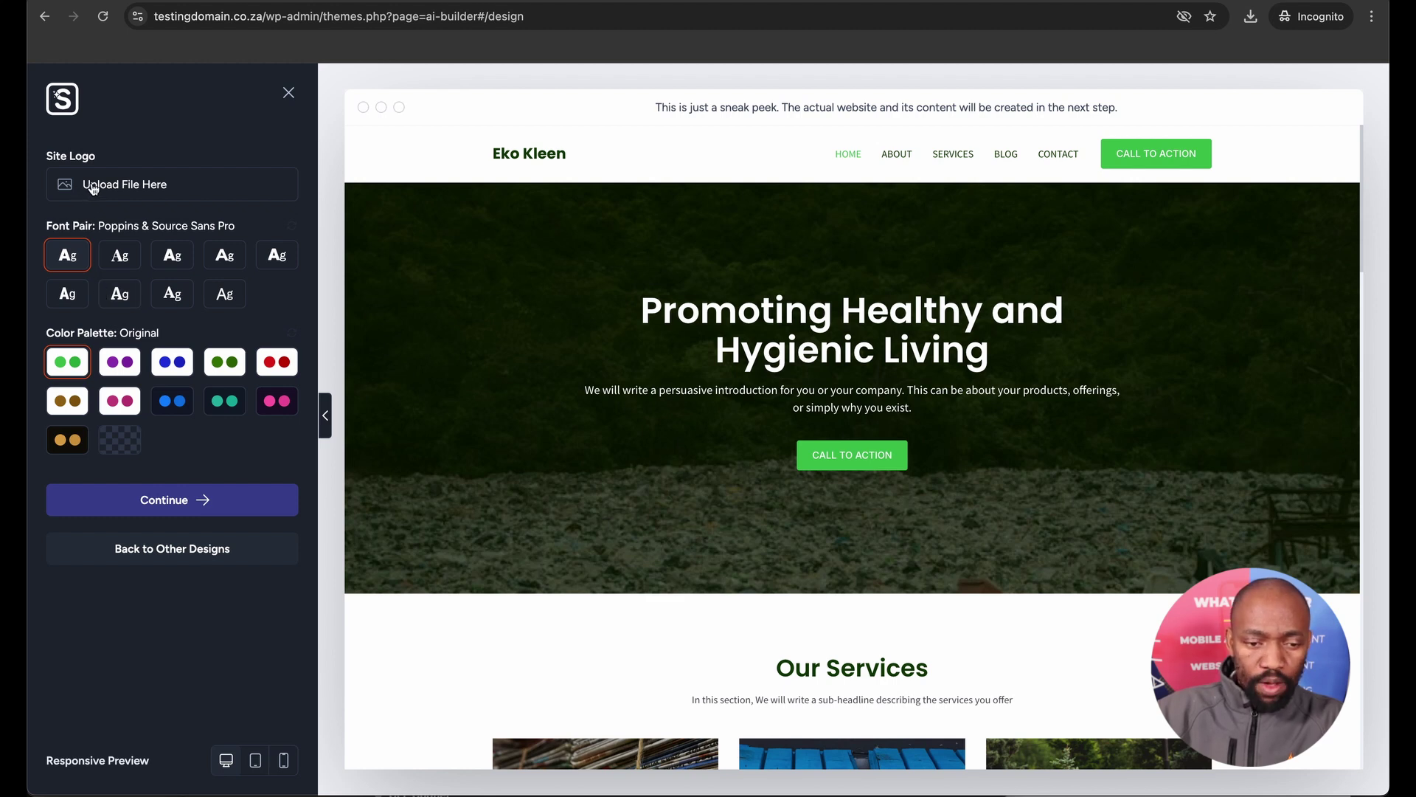
{"action": "left_click", "coordinate": [93, 188]}
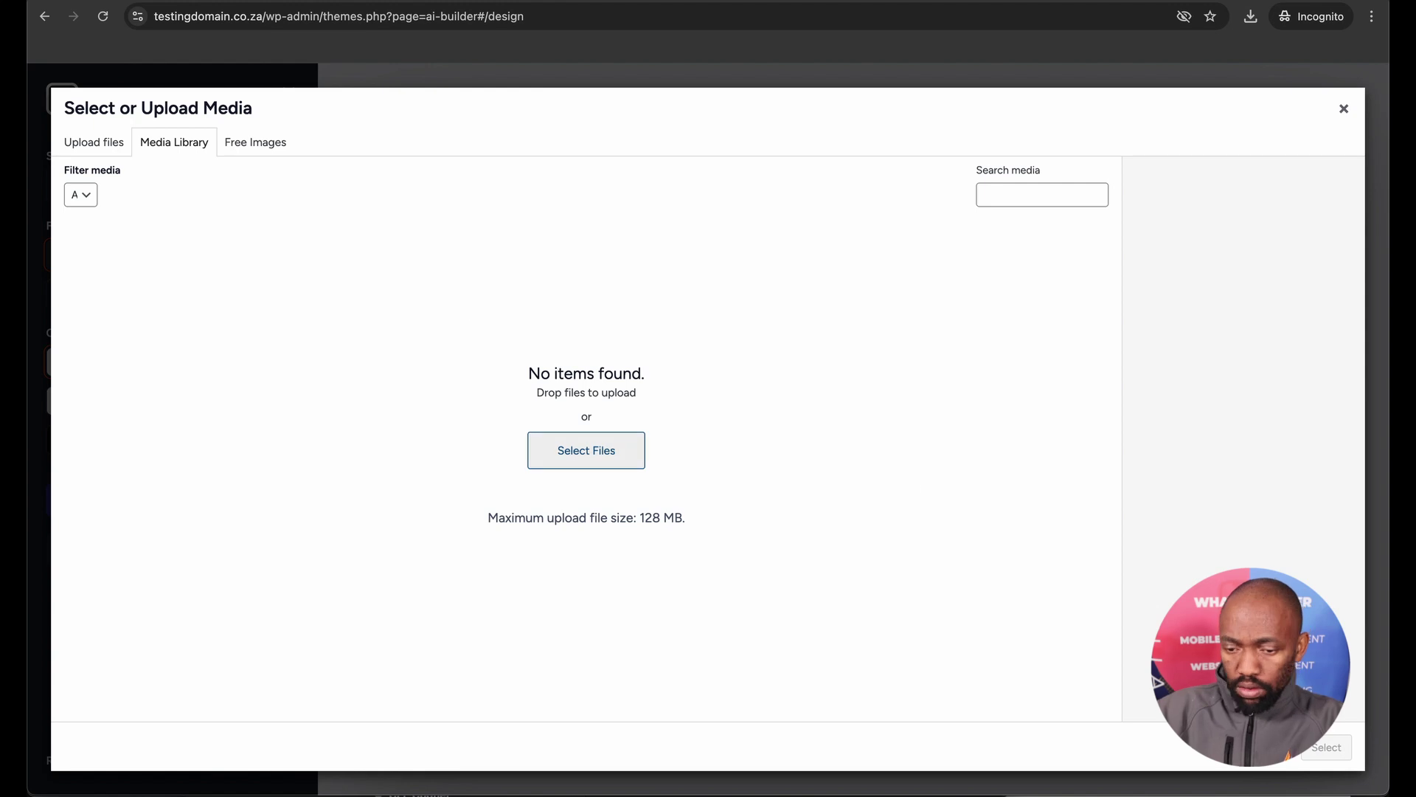
{"action": "left_click", "coordinate": [622, 458]}
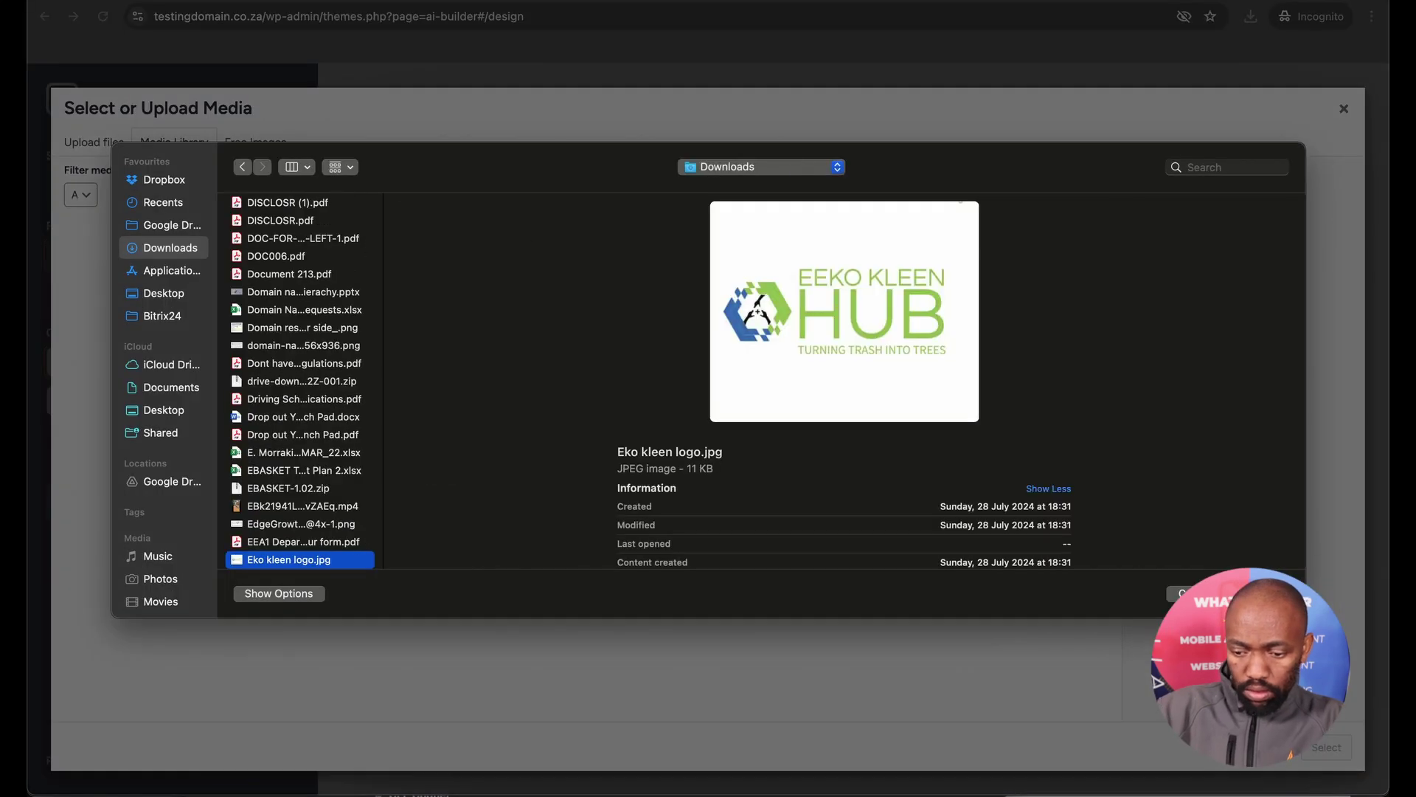
{"action": "key", "text": "Return"}
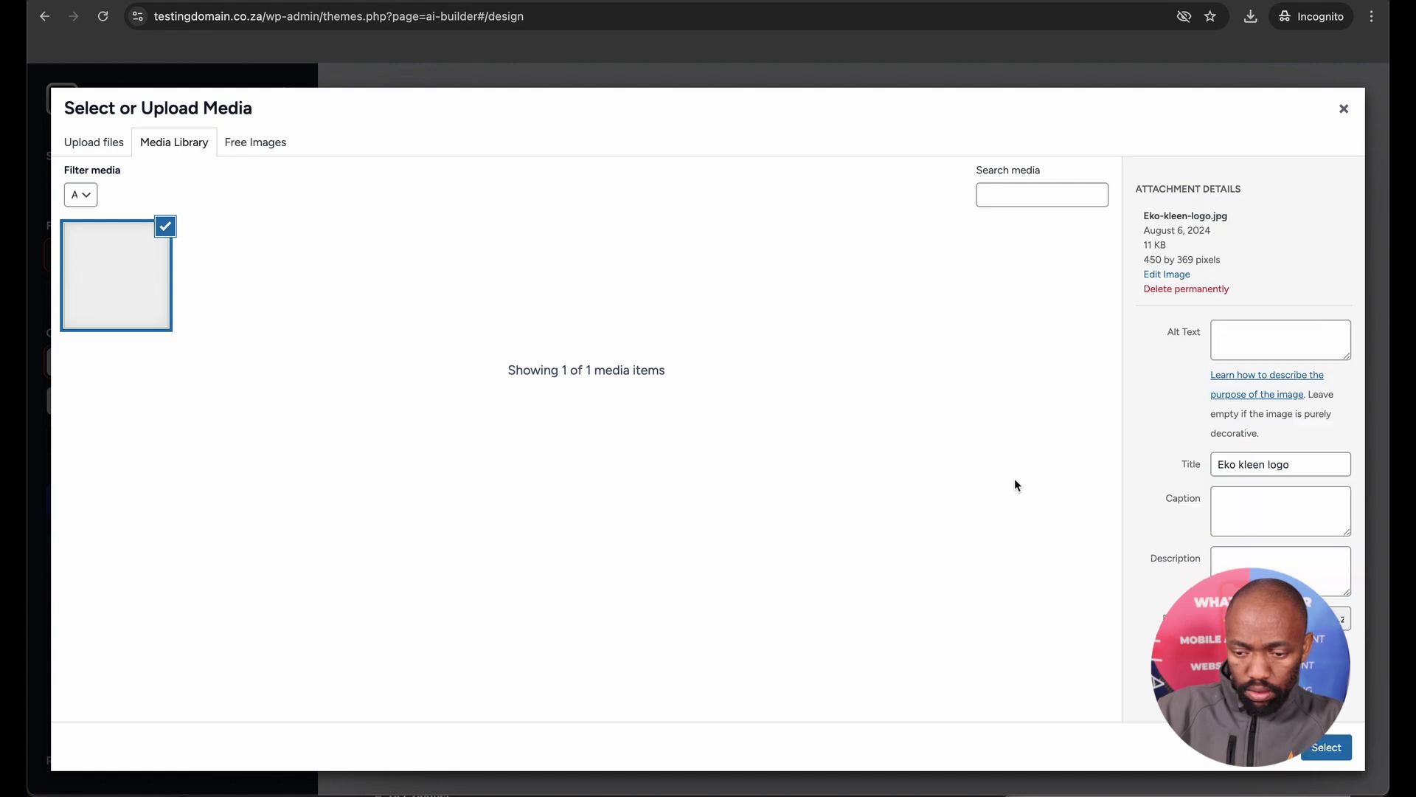
{"action": "triple_click", "coordinate": [1251, 462]}
{"action": "key", "text": "ctrl+c"}
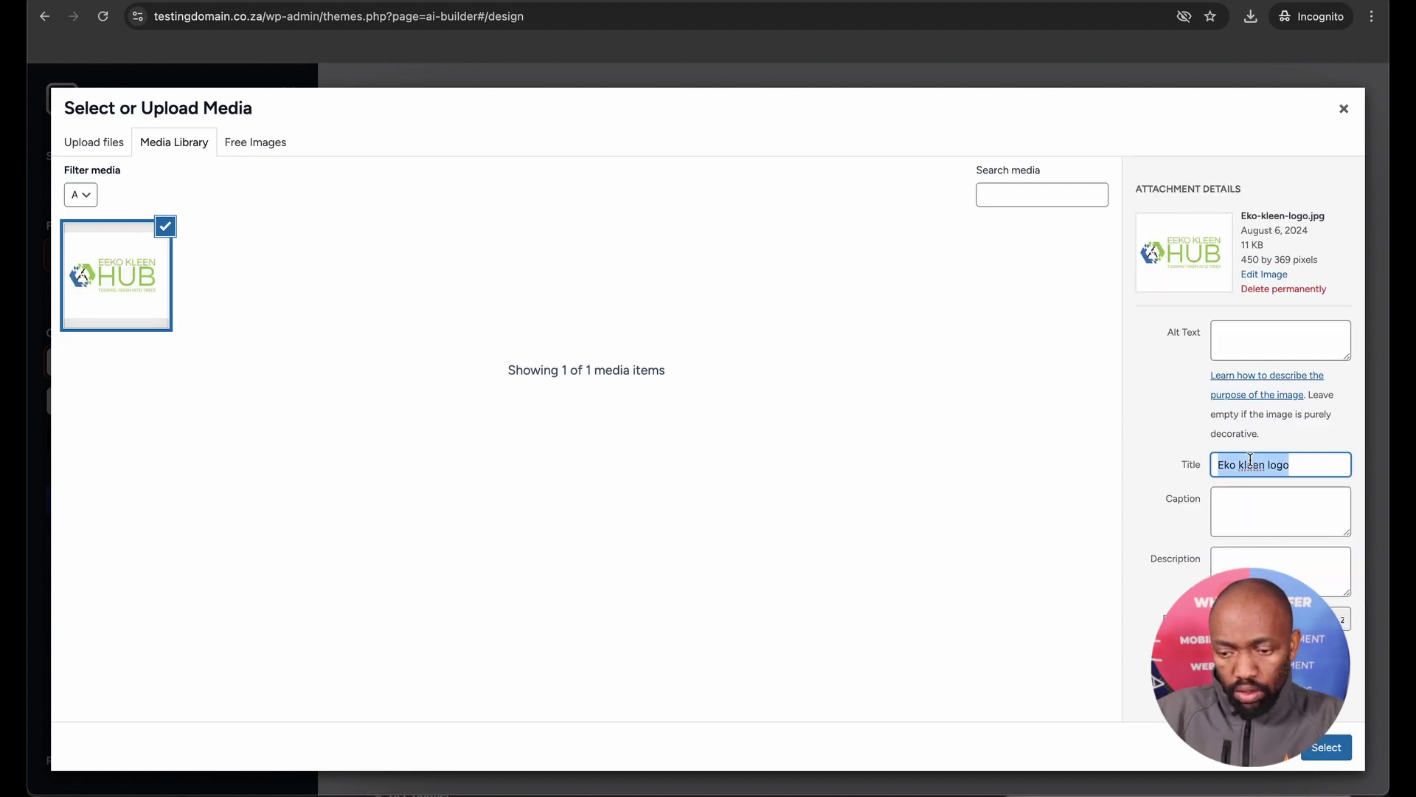
{"action": "left_click", "coordinate": [1251, 331]}
{"action": "key", "text": "ctrl+v"}
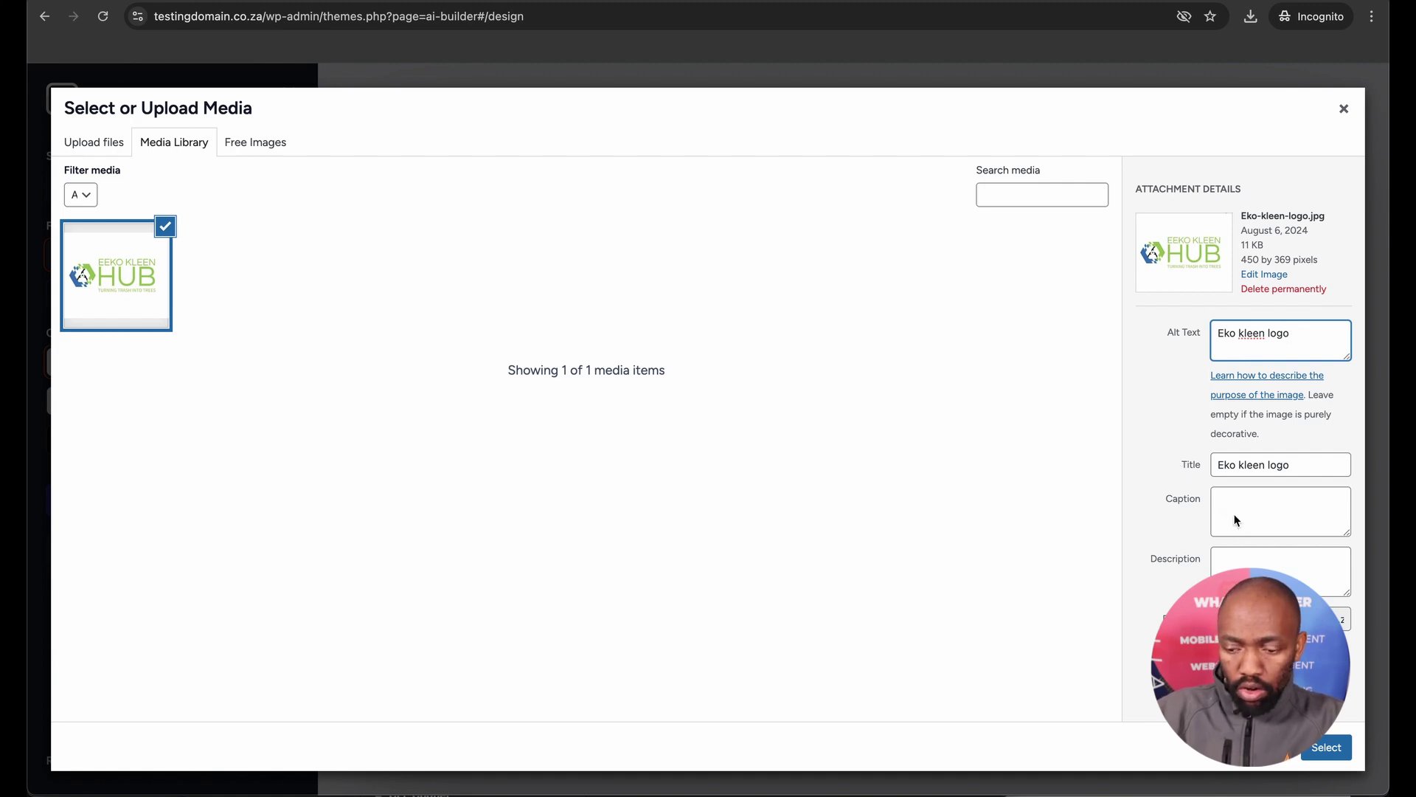
{"action": "left_click", "coordinate": [1326, 747]}
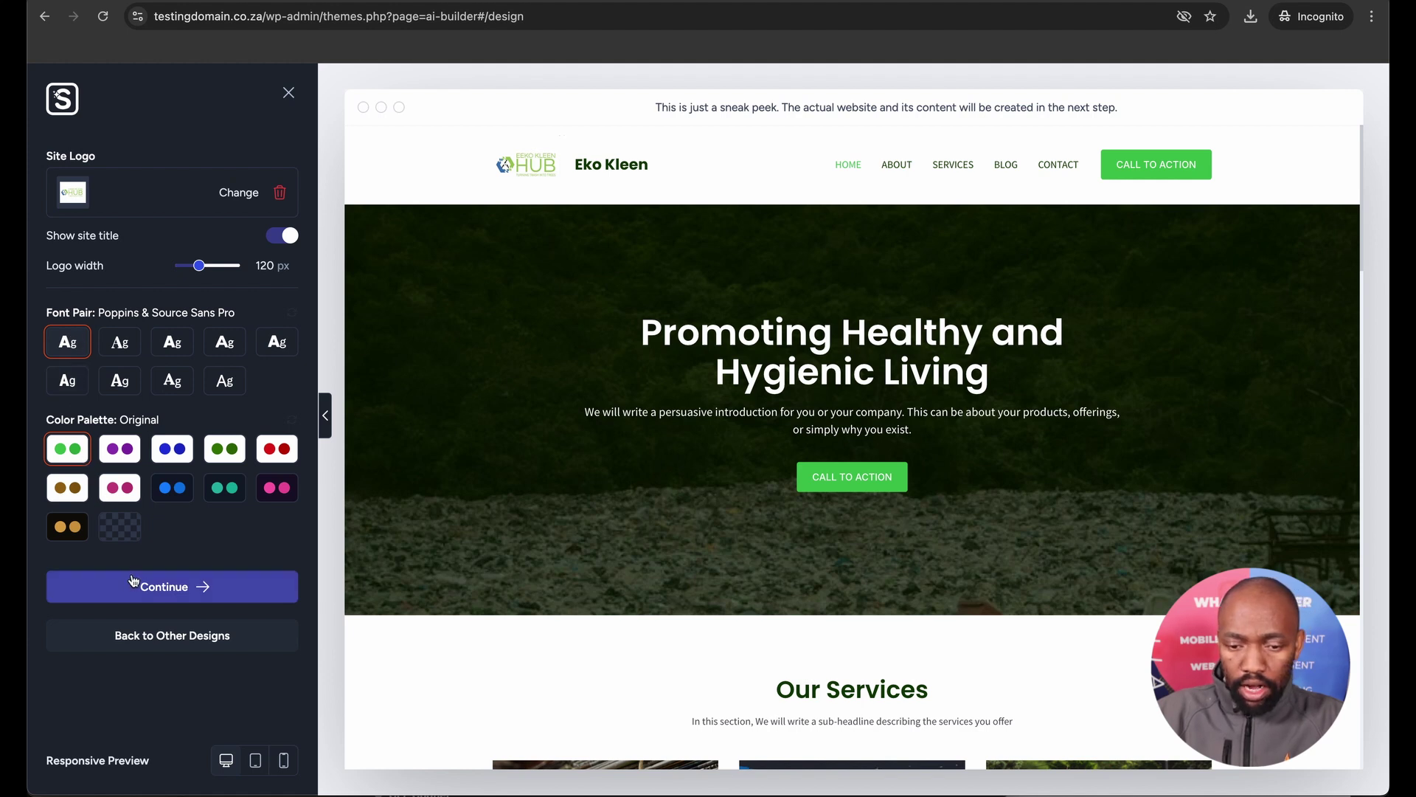
On the Features step, tick Donations alongside the default Blog, Page Builder and Contact Form.
{"action": "left_click", "coordinate": [184, 590]}
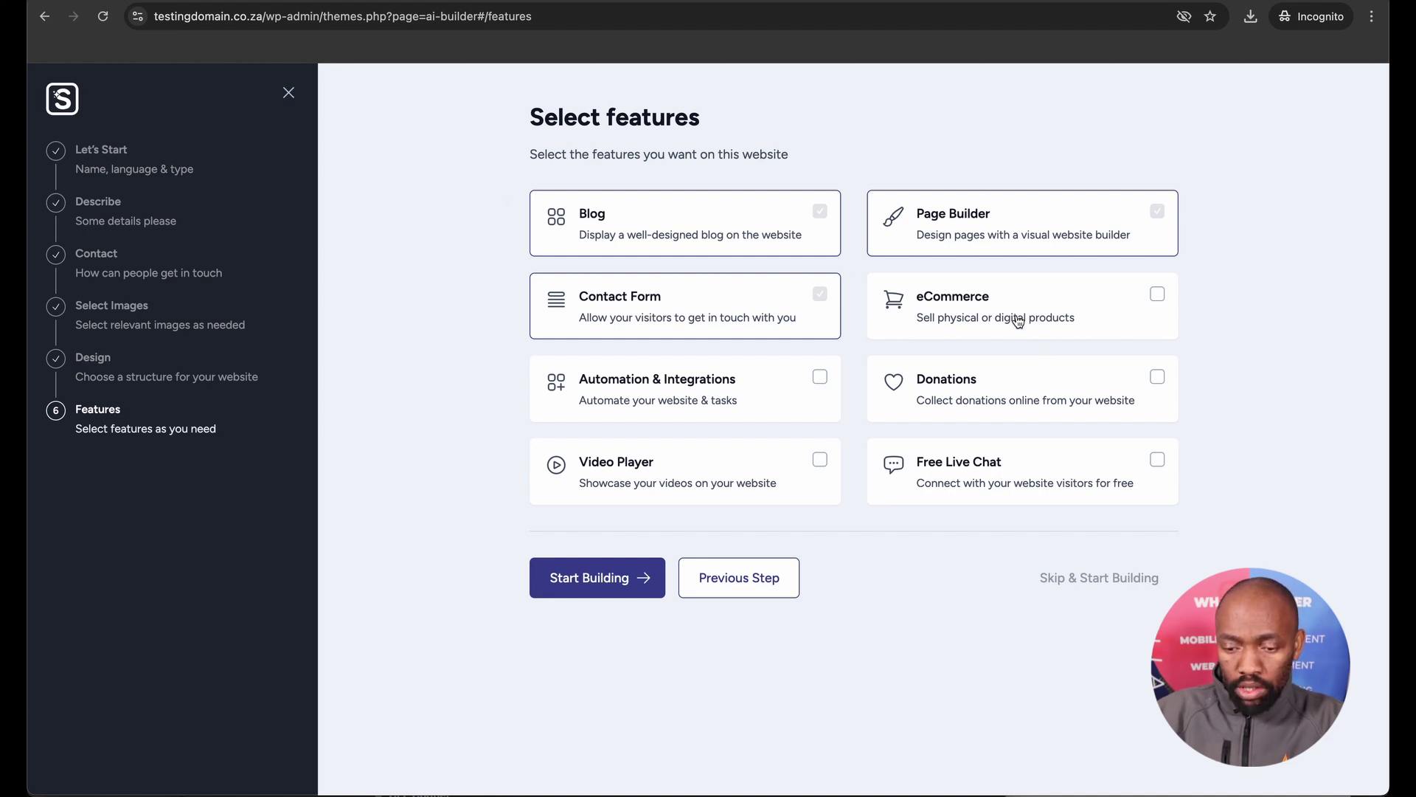
{"action": "left_click", "coordinate": [1147, 388]}
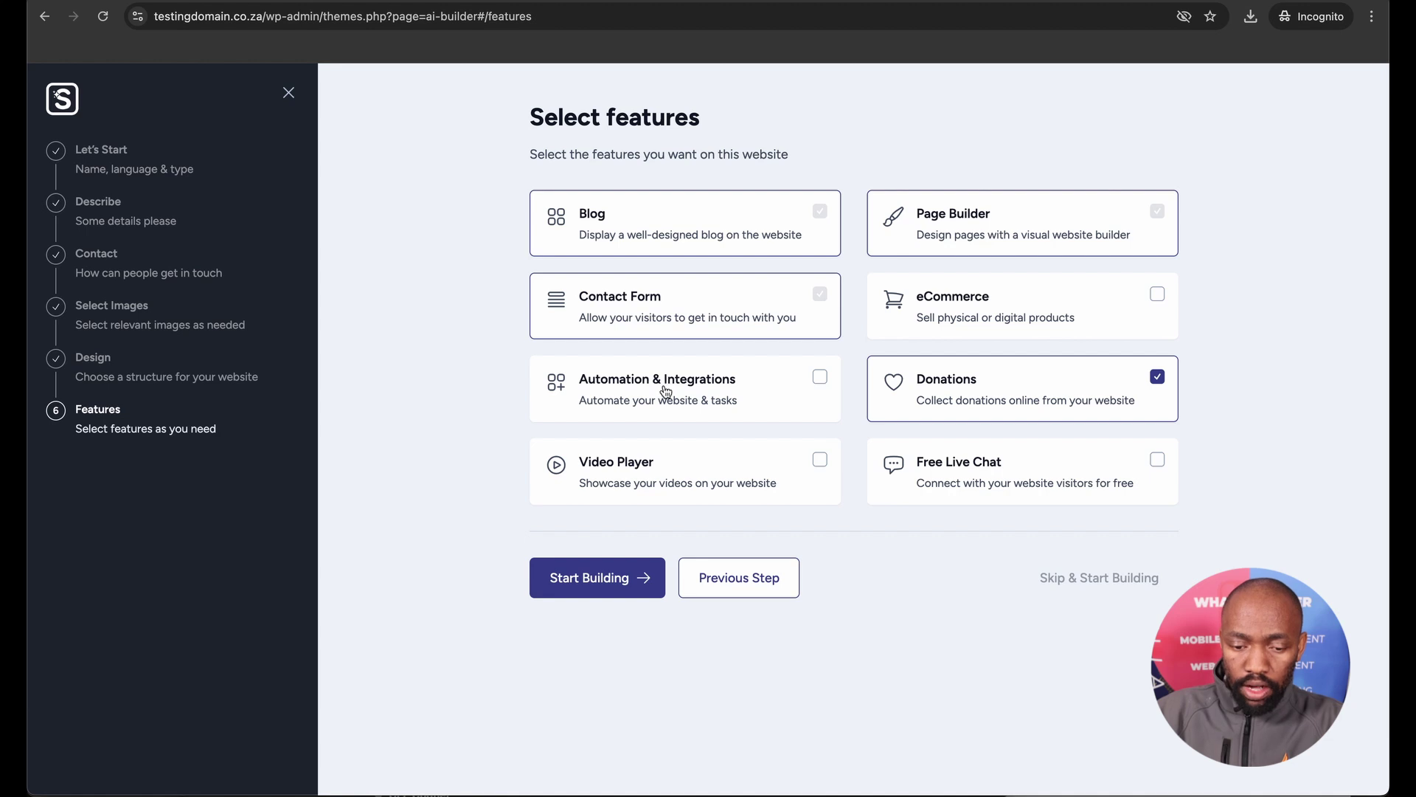
Start building the site and wait for the homepage with the 'Empowering Eco-Friendly Solutions' hero.
{"action": "left_click", "coordinate": [614, 580]}
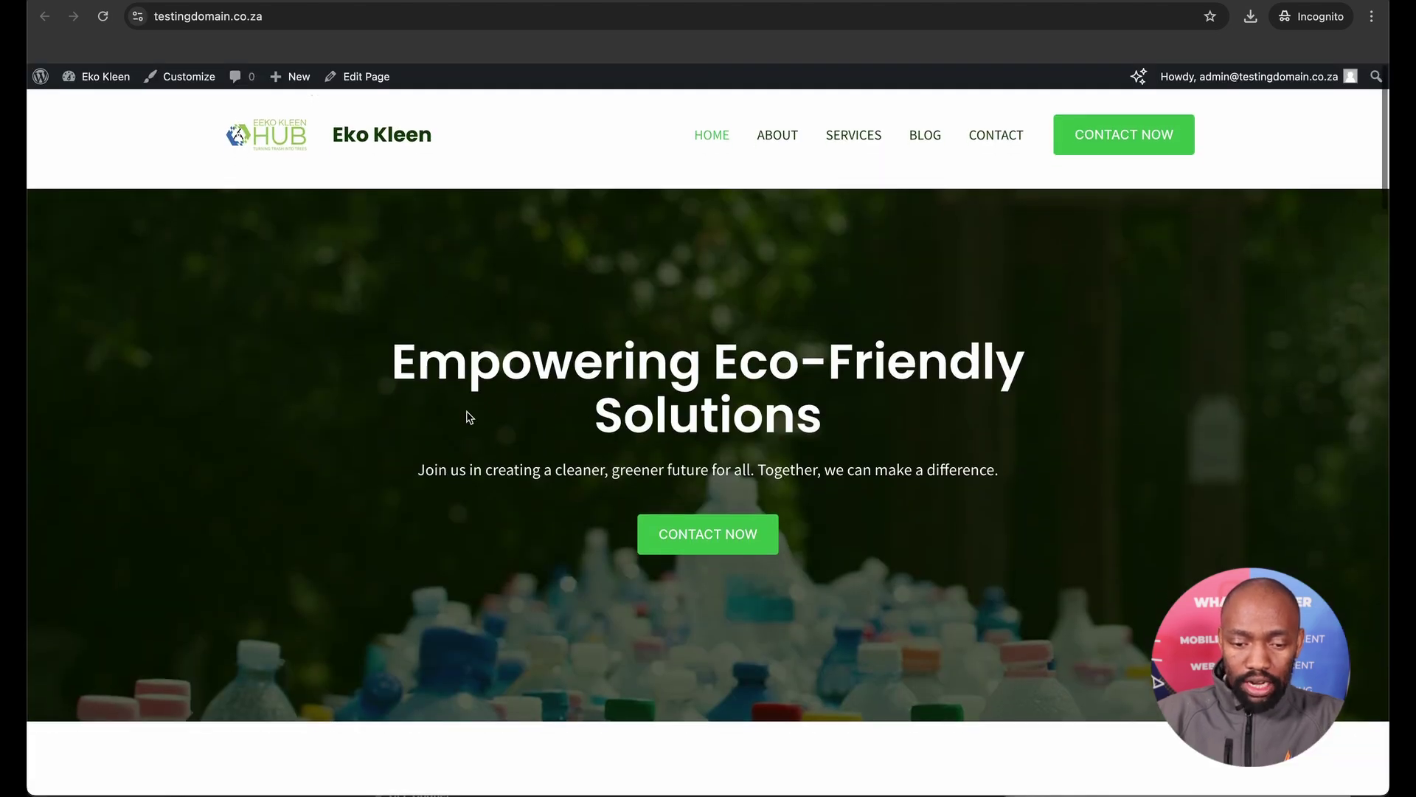
{"action": "scroll", "coordinate": [470, 418], "scroll_direction": "down", "scroll_amount": 4}
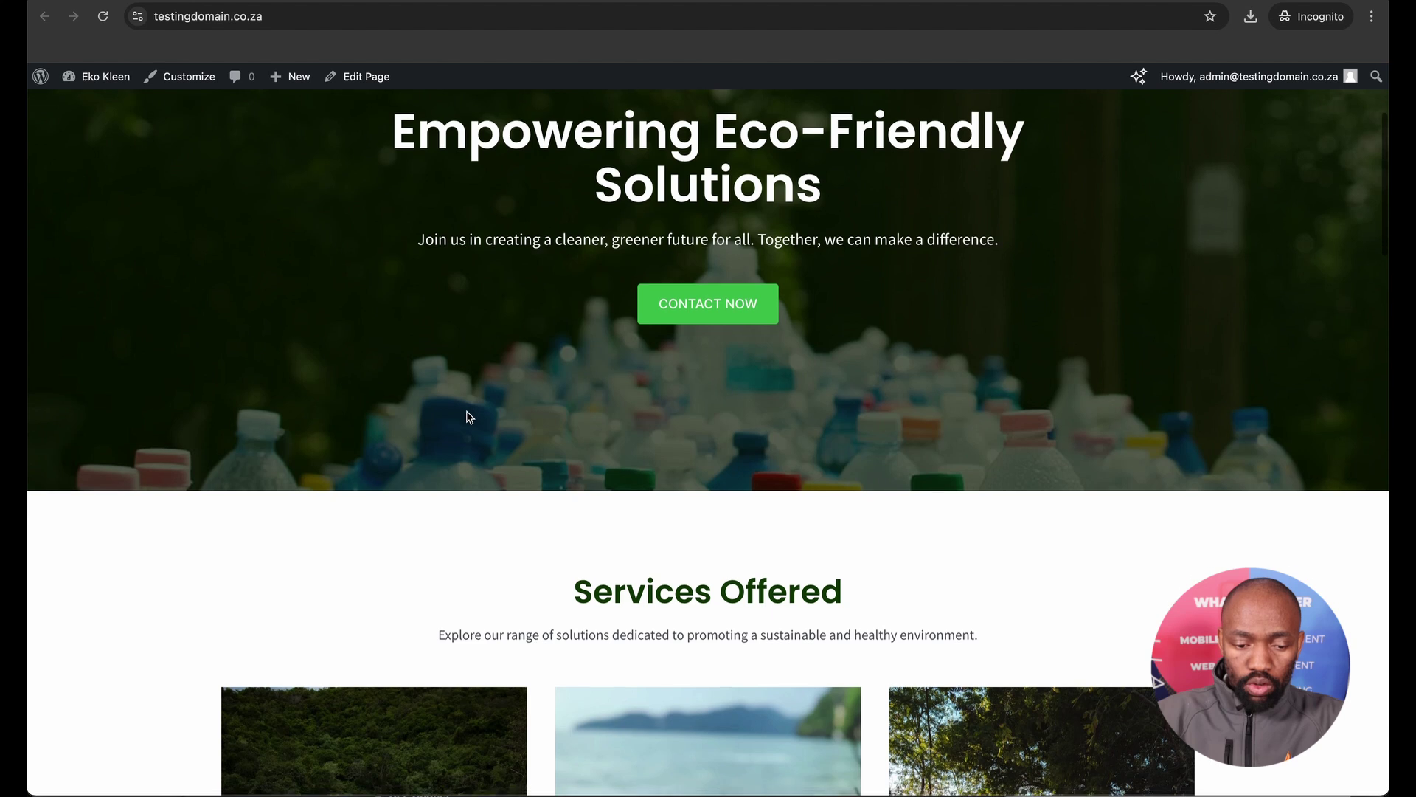
{"action": "scroll", "coordinate": [467, 413], "scroll_direction": "down", "scroll_amount": 12}
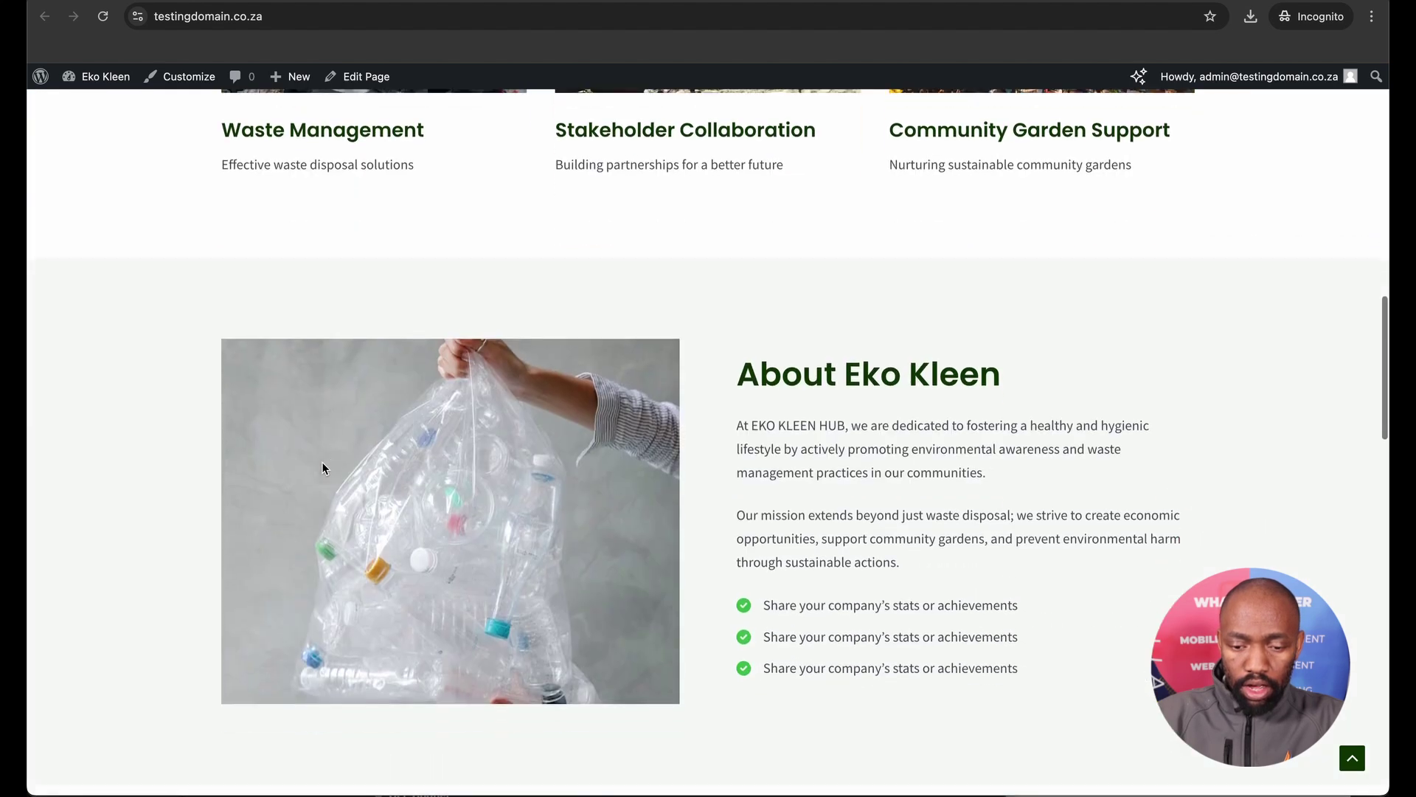
{"action": "scroll", "coordinate": [335, 548], "scroll_direction": "down", "scroll_amount": 8}
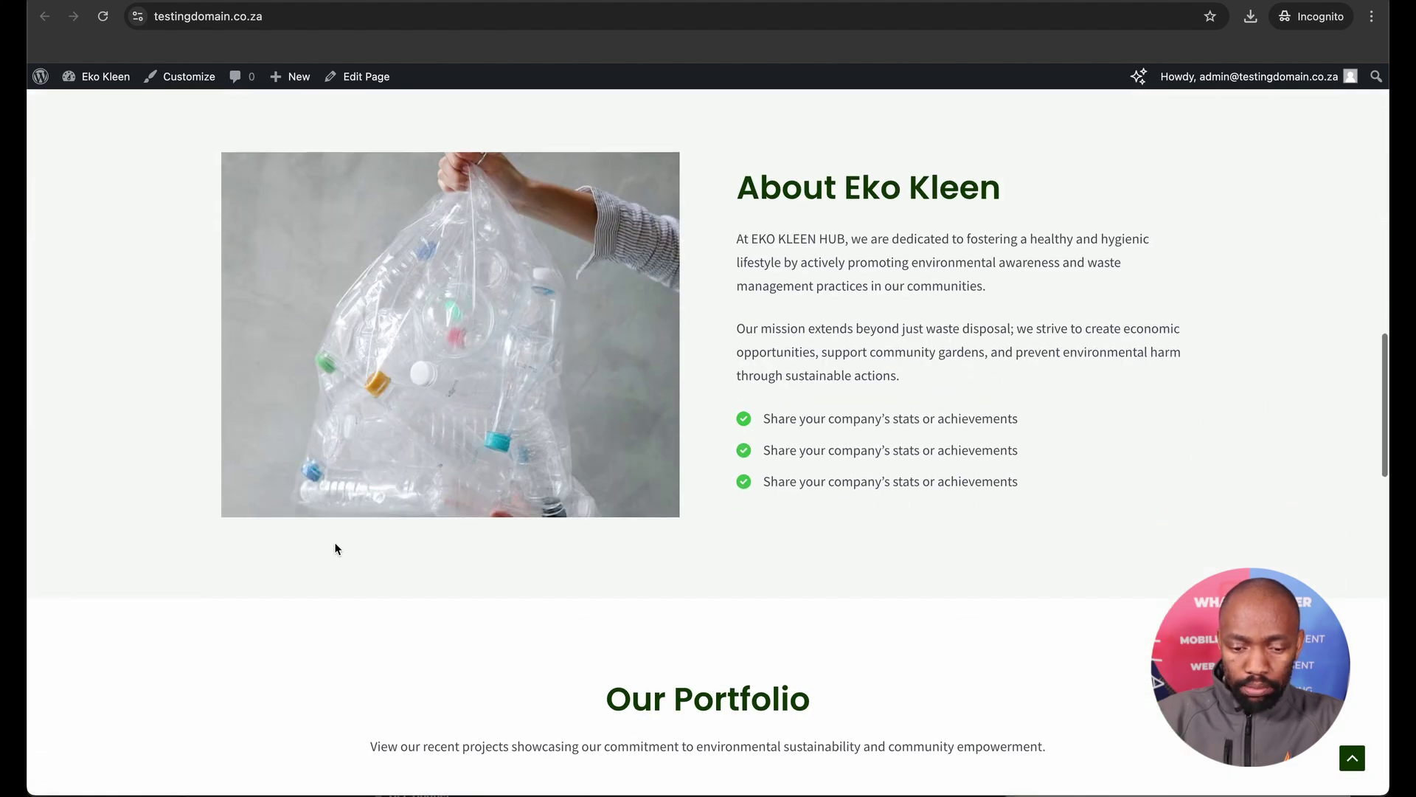
{"action": "scroll", "coordinate": [336, 548], "scroll_direction": "down", "scroll_amount": 8}
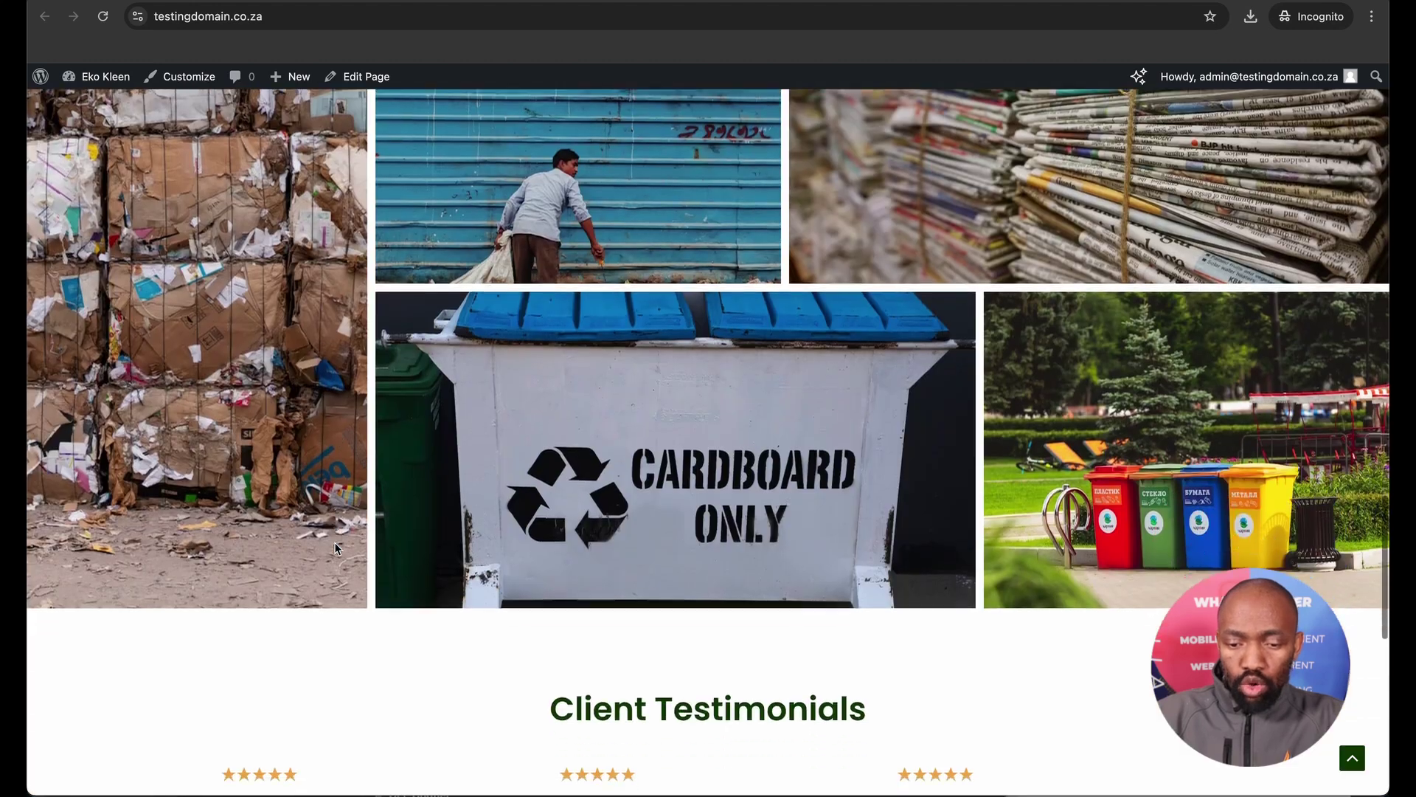
{"action": "scroll", "coordinate": [335, 548], "scroll_direction": "up", "scroll_amount": 12}
{"action": "scroll", "coordinate": [335, 548], "scroll_direction": "up", "scroll_amount": 4}
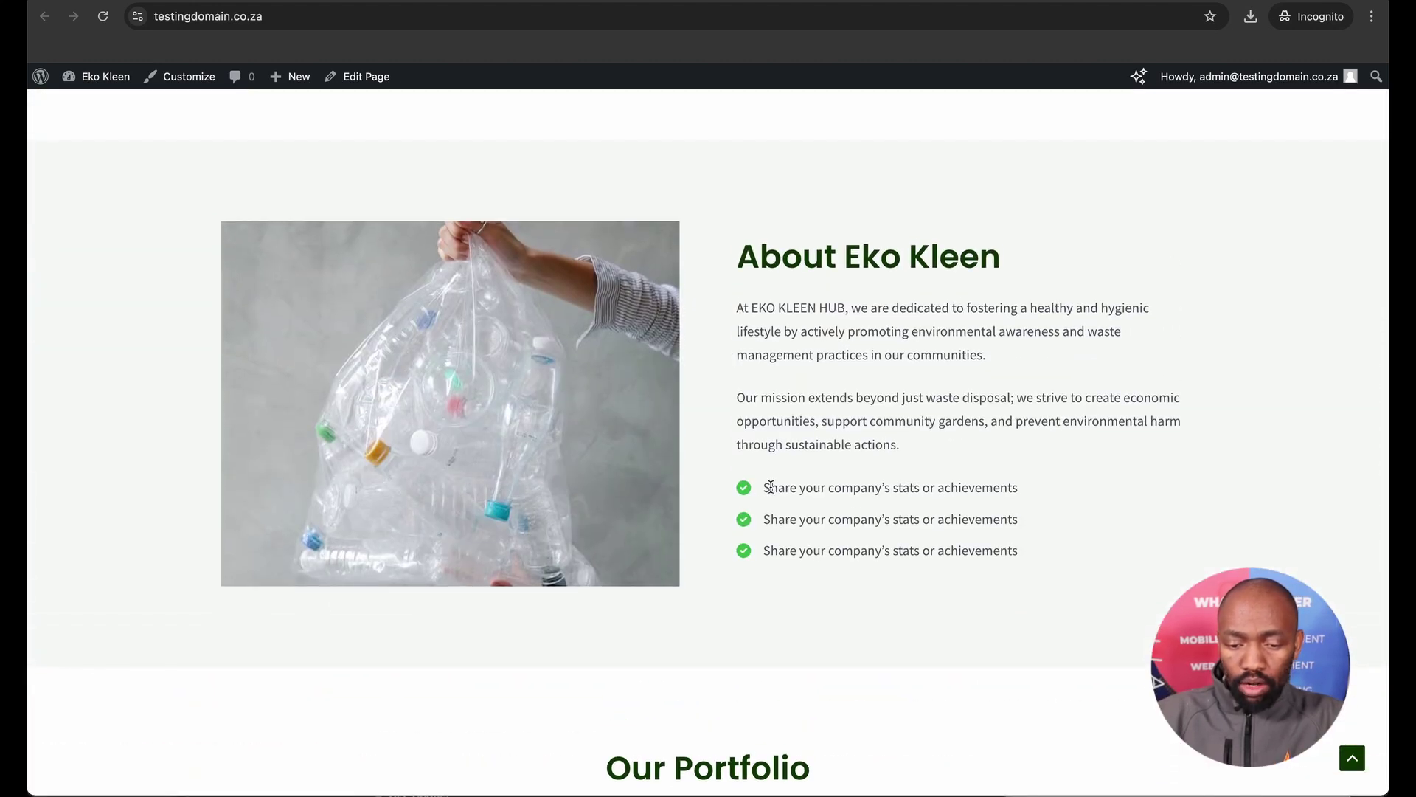
{"action": "left_click_drag", "start_coordinate": [764, 487], "coordinate": [969, 511]}
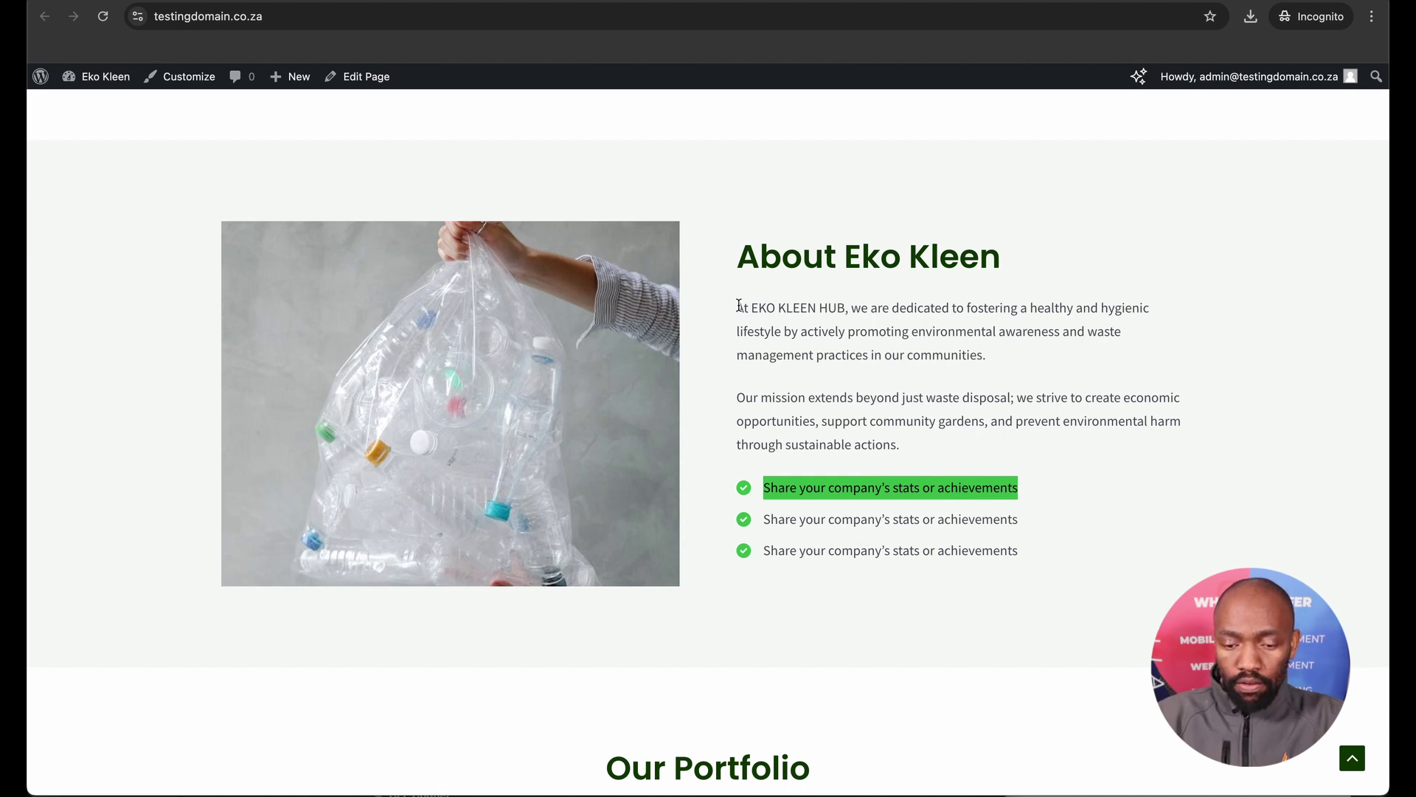
{"action": "left_click_drag", "start_coordinate": [737, 308], "coordinate": [1007, 352]}
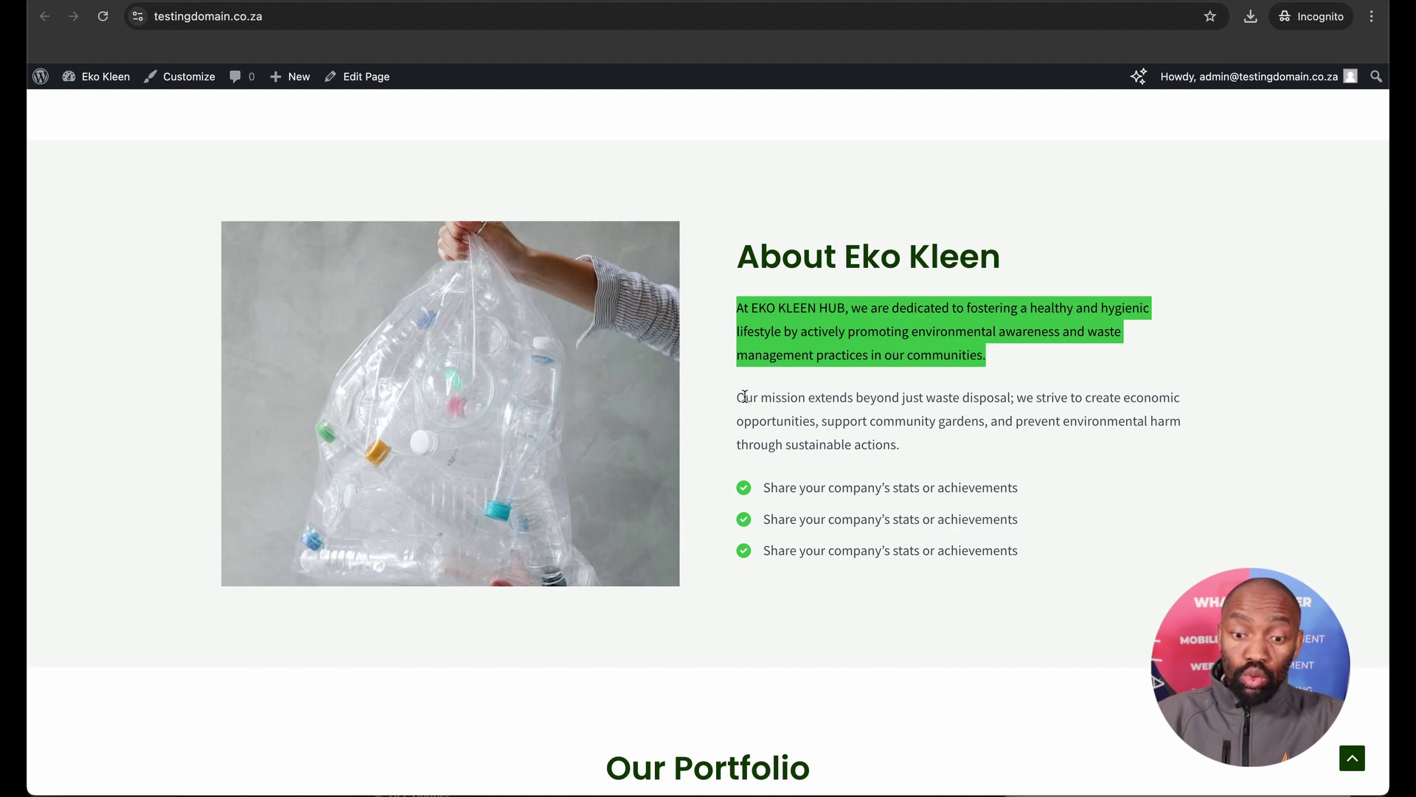
{"action": "scroll", "coordinate": [740, 397], "scroll_direction": "up", "scroll_amount": 10}
{"action": "scroll", "coordinate": [895, 420], "scroll_direction": "down", "scroll_amount": 18}
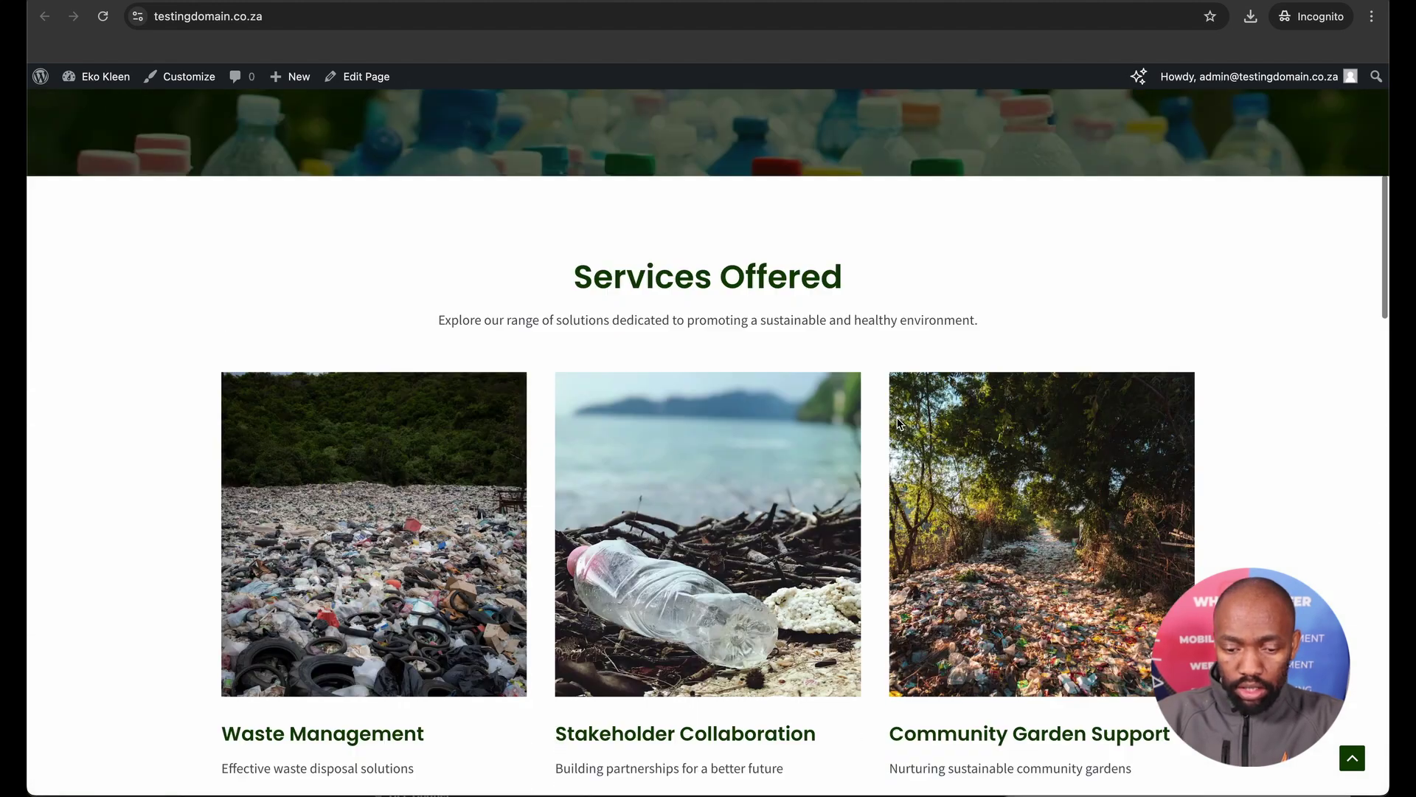
{"action": "scroll", "coordinate": [898, 423], "scroll_direction": "down", "scroll_amount": 15}
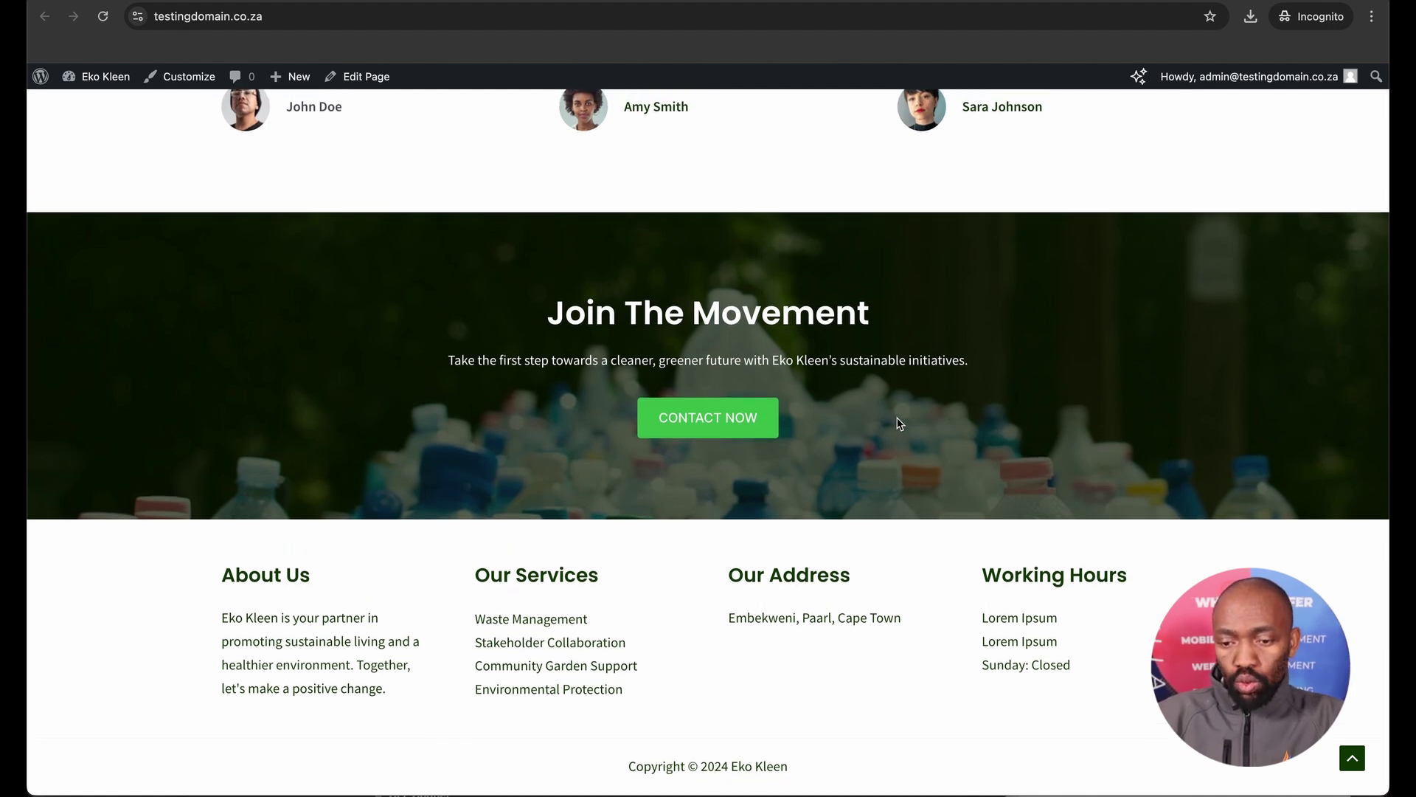
{"action": "scroll", "coordinate": [895, 420], "scroll_direction": "up", "scroll_amount": 20}
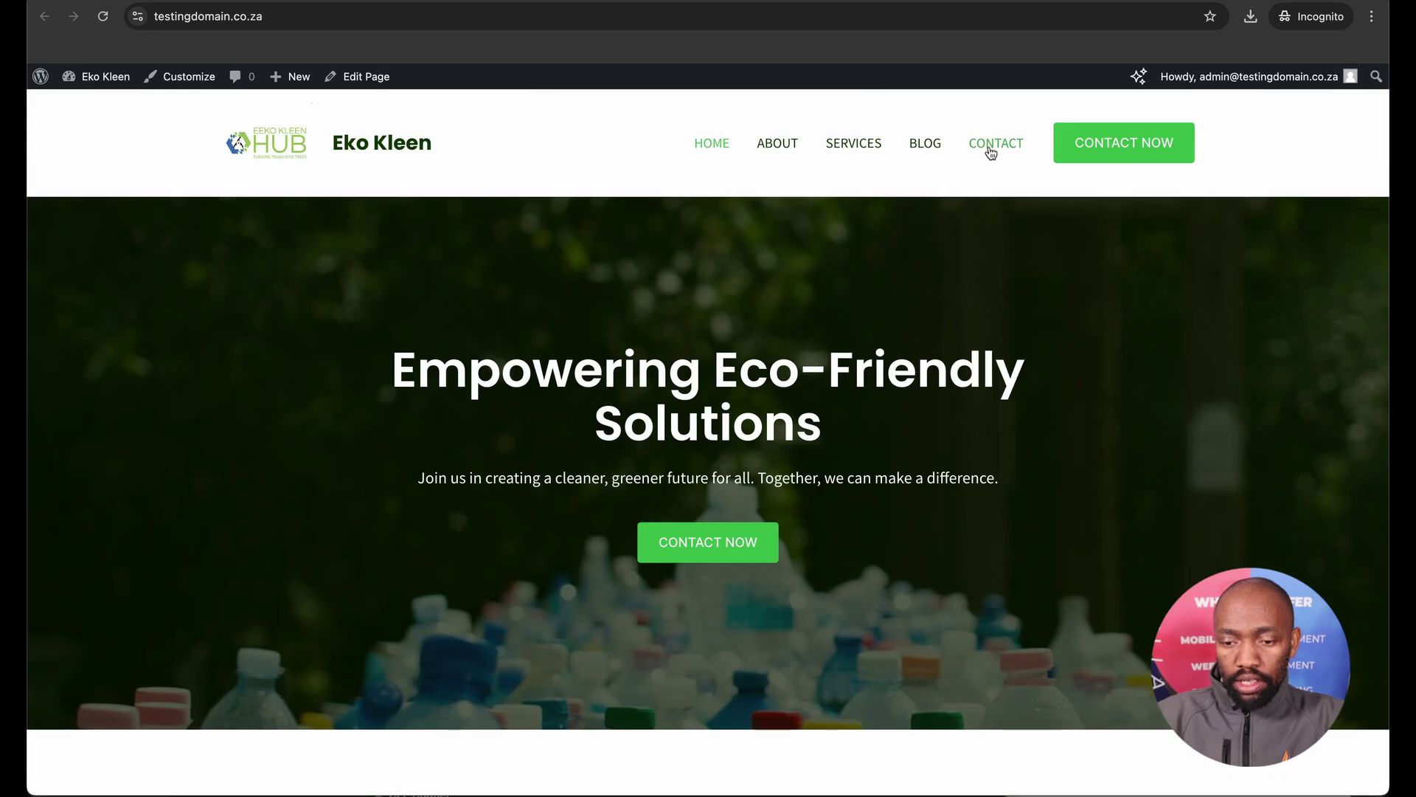
Open the Contact page and scroll through its content.
{"action": "left_click", "coordinate": [991, 144]}
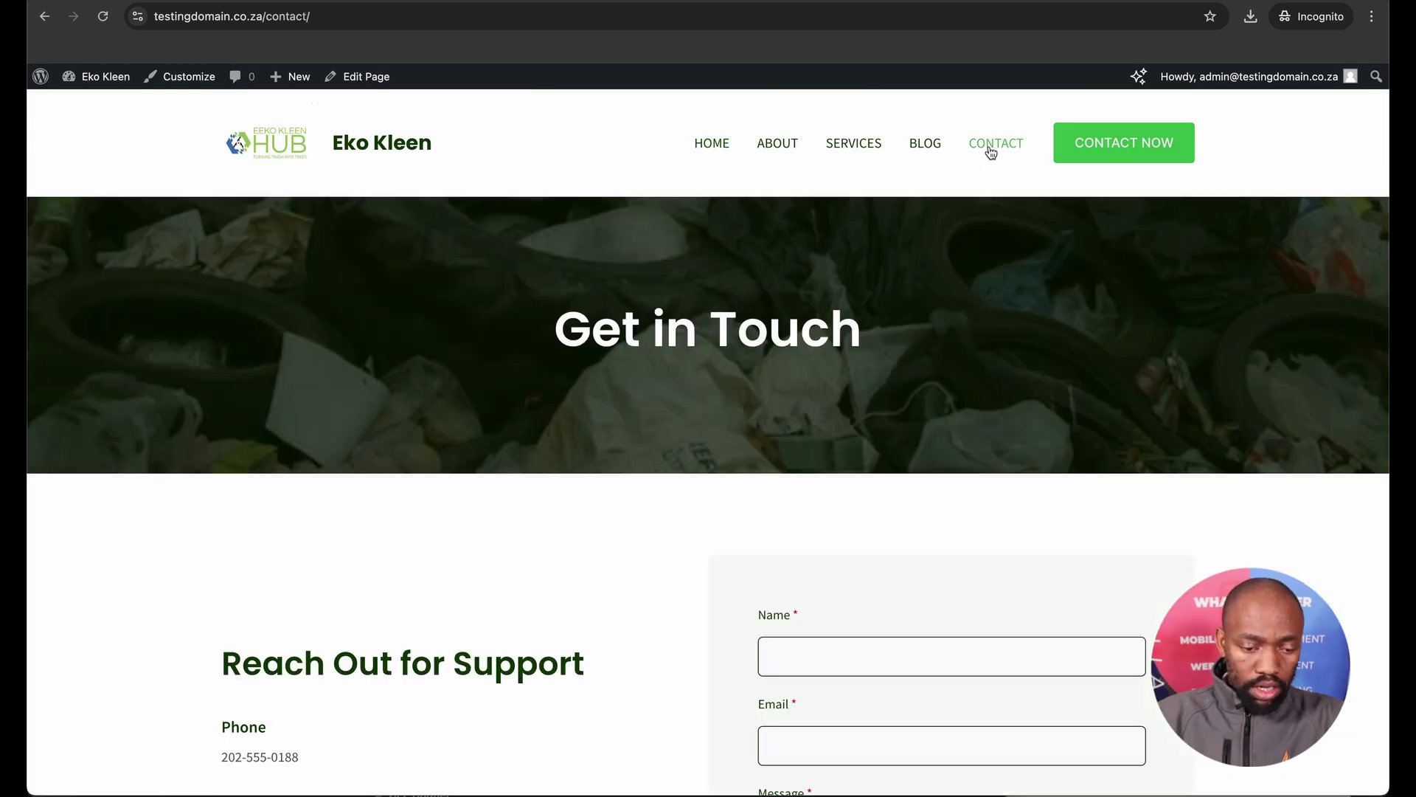
{"action": "scroll", "coordinate": [900, 285], "scroll_direction": "down", "scroll_amount": 3}
{"action": "scroll", "coordinate": [900, 285], "scroll_direction": "down", "scroll_amount": 2}
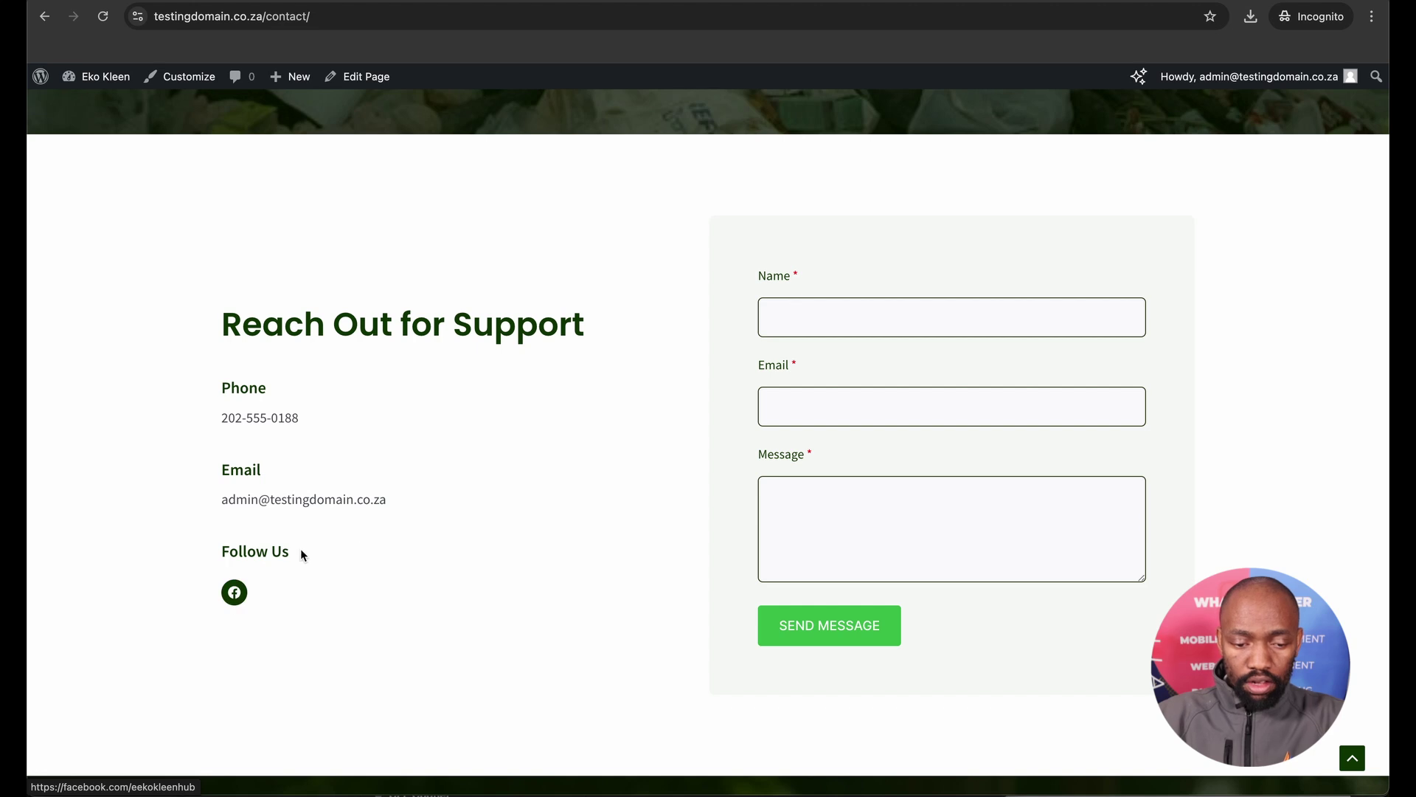
{"action": "scroll", "coordinate": [412, 491], "scroll_direction": "up", "scroll_amount": 5}
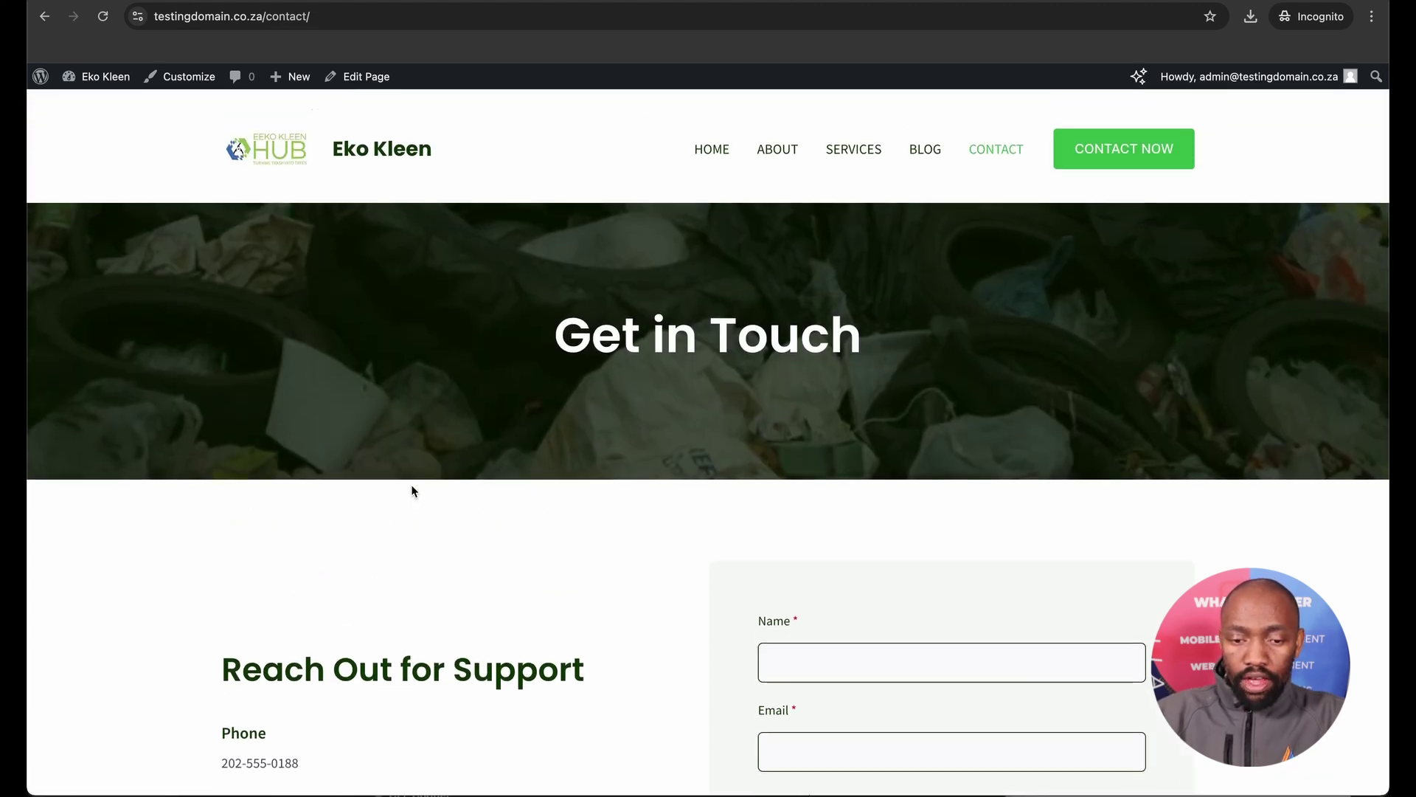
Open the About page and review it down to the placeholder Working Hours in the footer.
{"action": "left_click", "coordinate": [774, 148]}
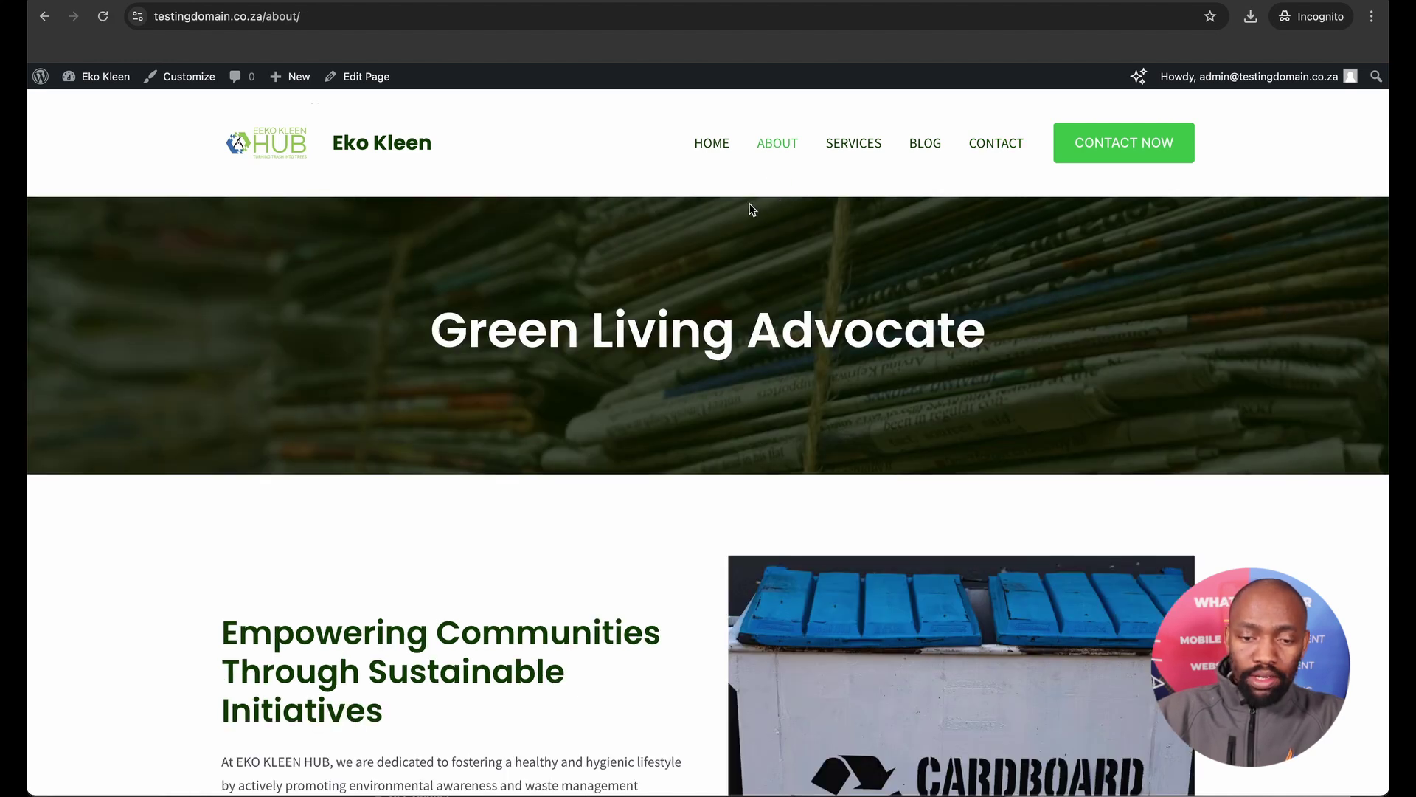
{"action": "scroll", "coordinate": [701, 369], "scroll_direction": "down", "scroll_amount": 2}
{"action": "scroll", "coordinate": [701, 369], "scroll_direction": "down", "scroll_amount": 5}
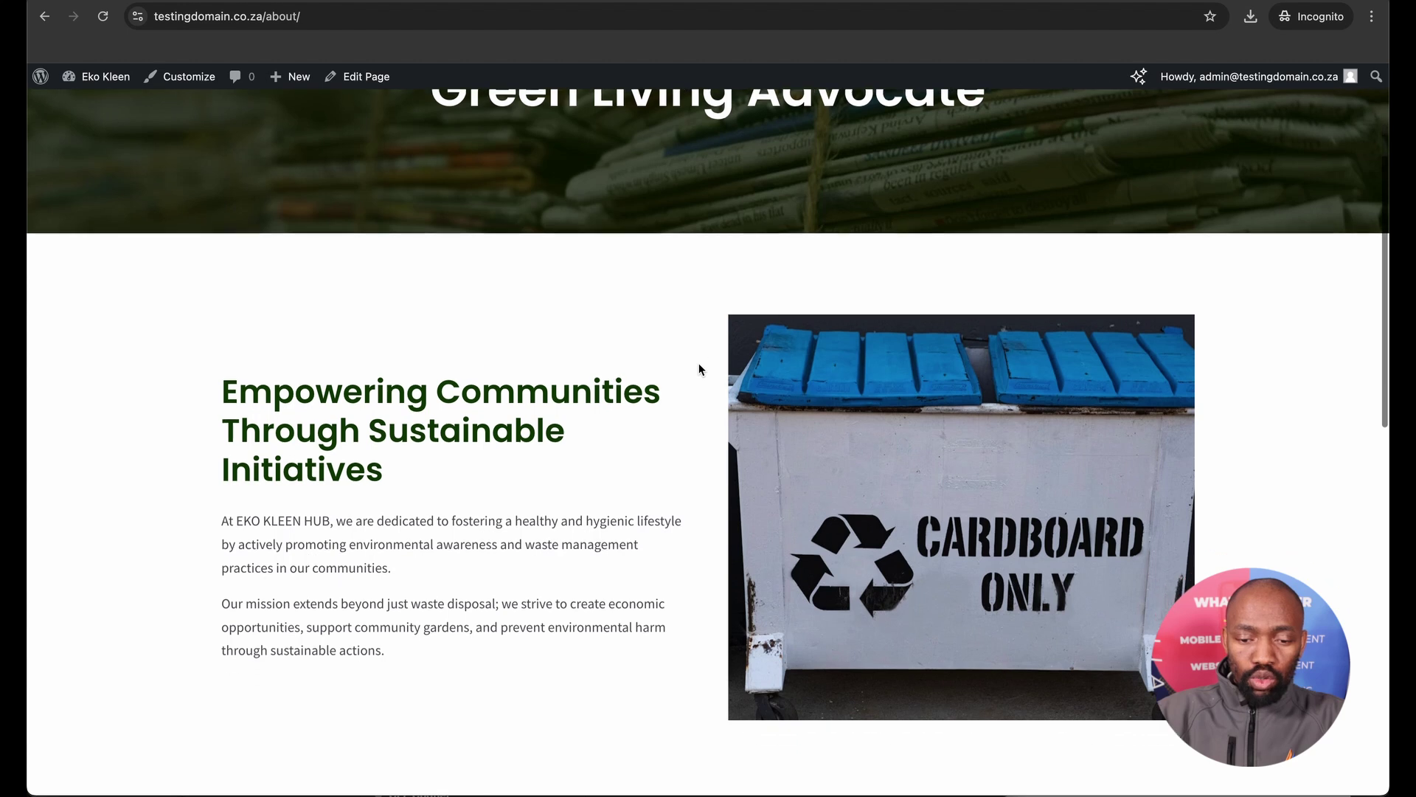
{"action": "scroll", "coordinate": [699, 368], "scroll_direction": "down", "scroll_amount": 5}
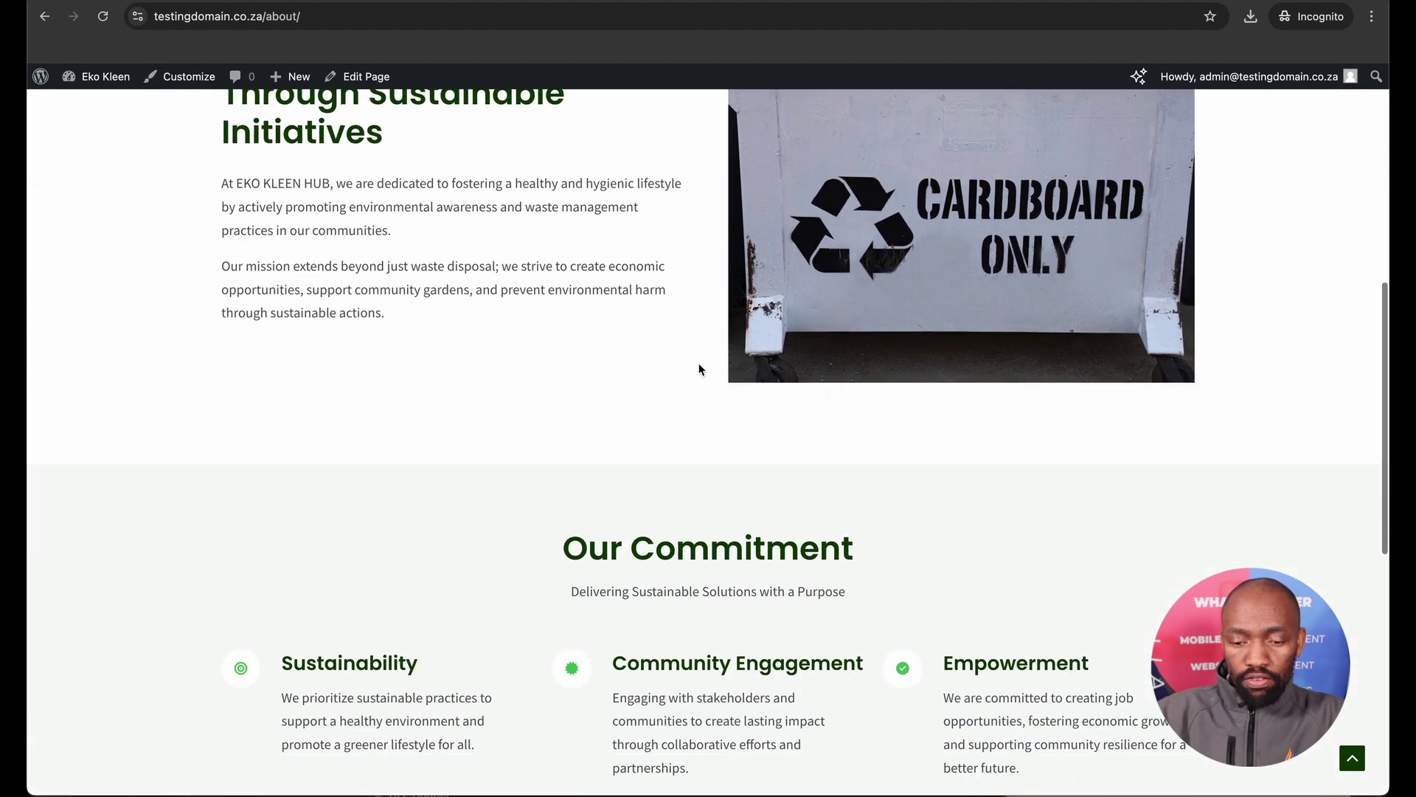
{"action": "scroll", "coordinate": [700, 368], "scroll_direction": "down", "scroll_amount": 7}
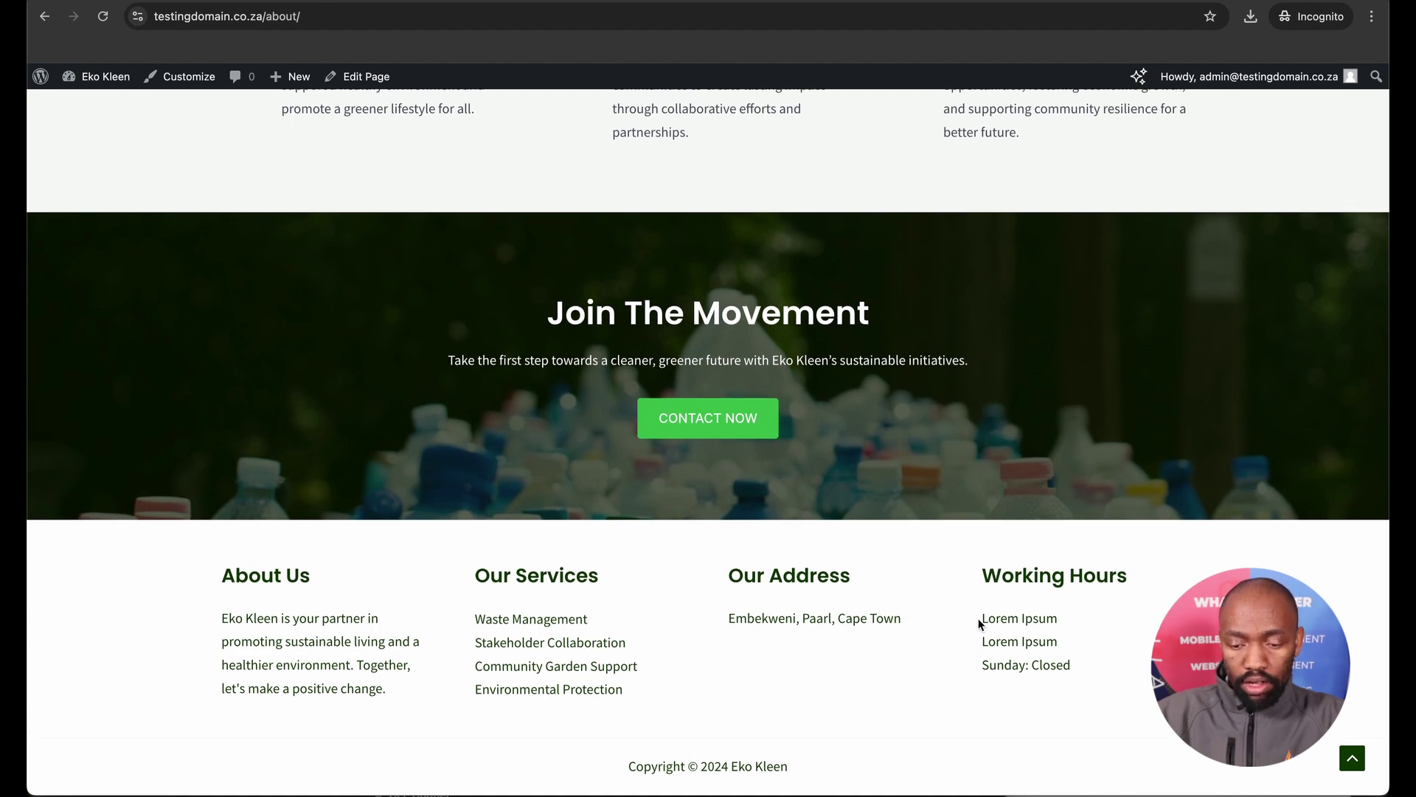
{"action": "left_click_drag", "start_coordinate": [979, 619], "coordinate": [1065, 643]}
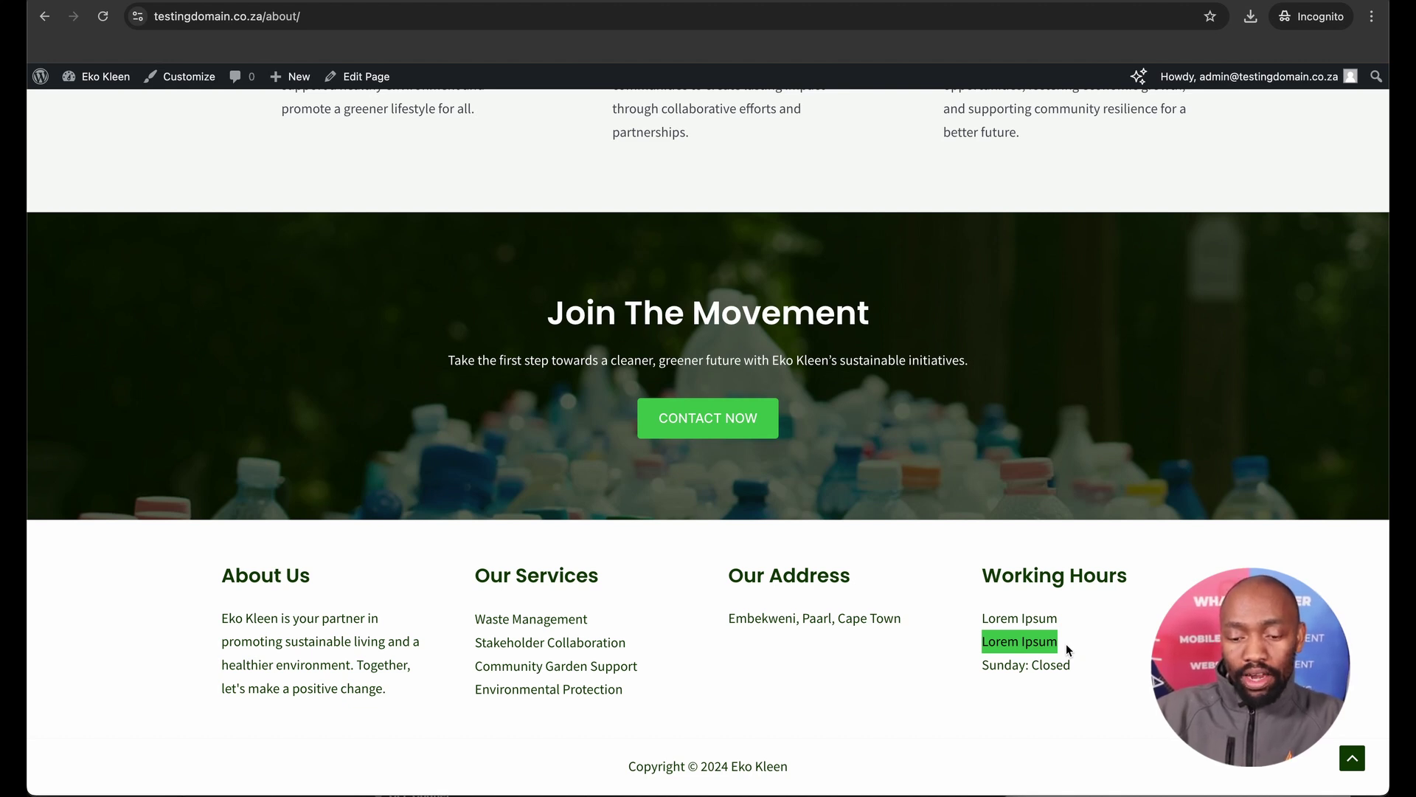
{"action": "left_click", "coordinate": [909, 622]}
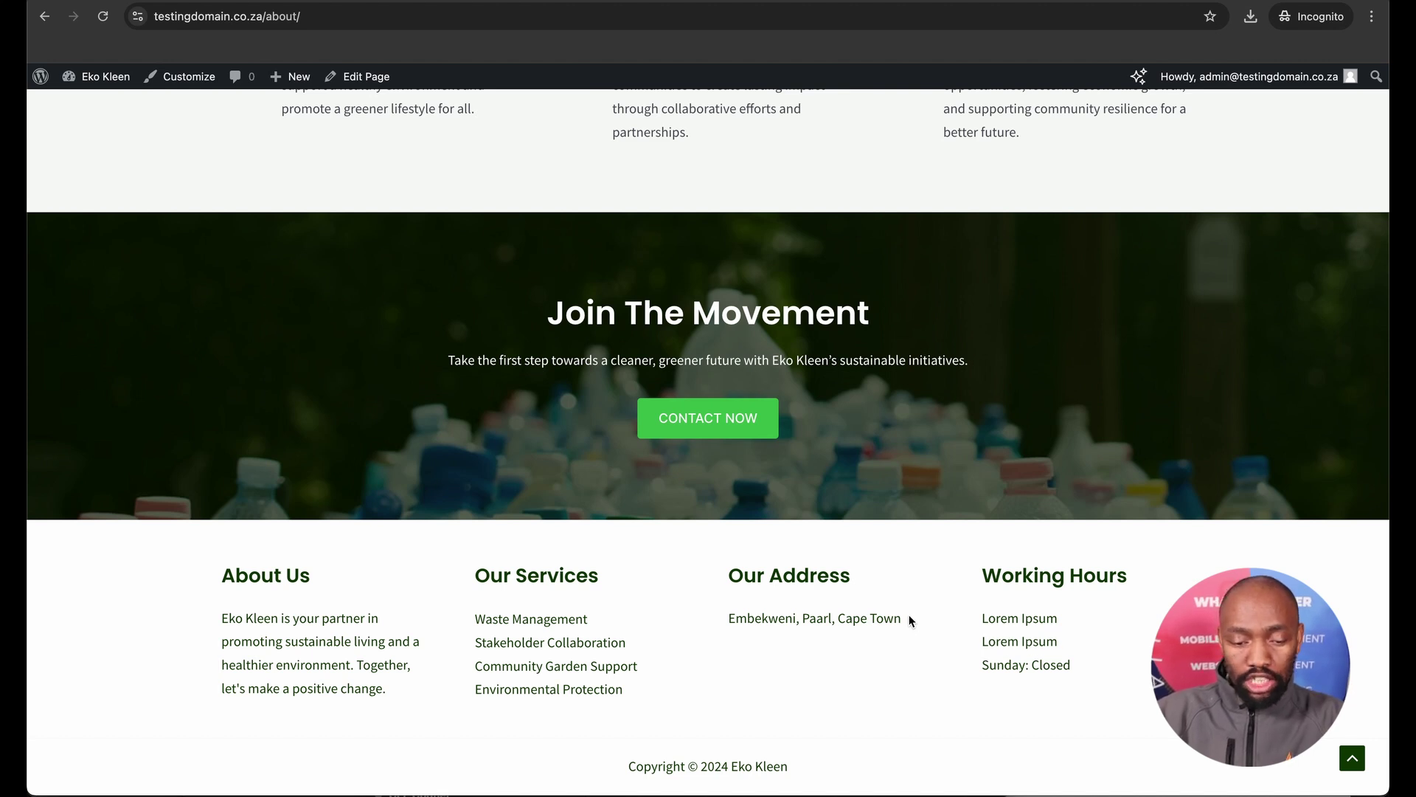